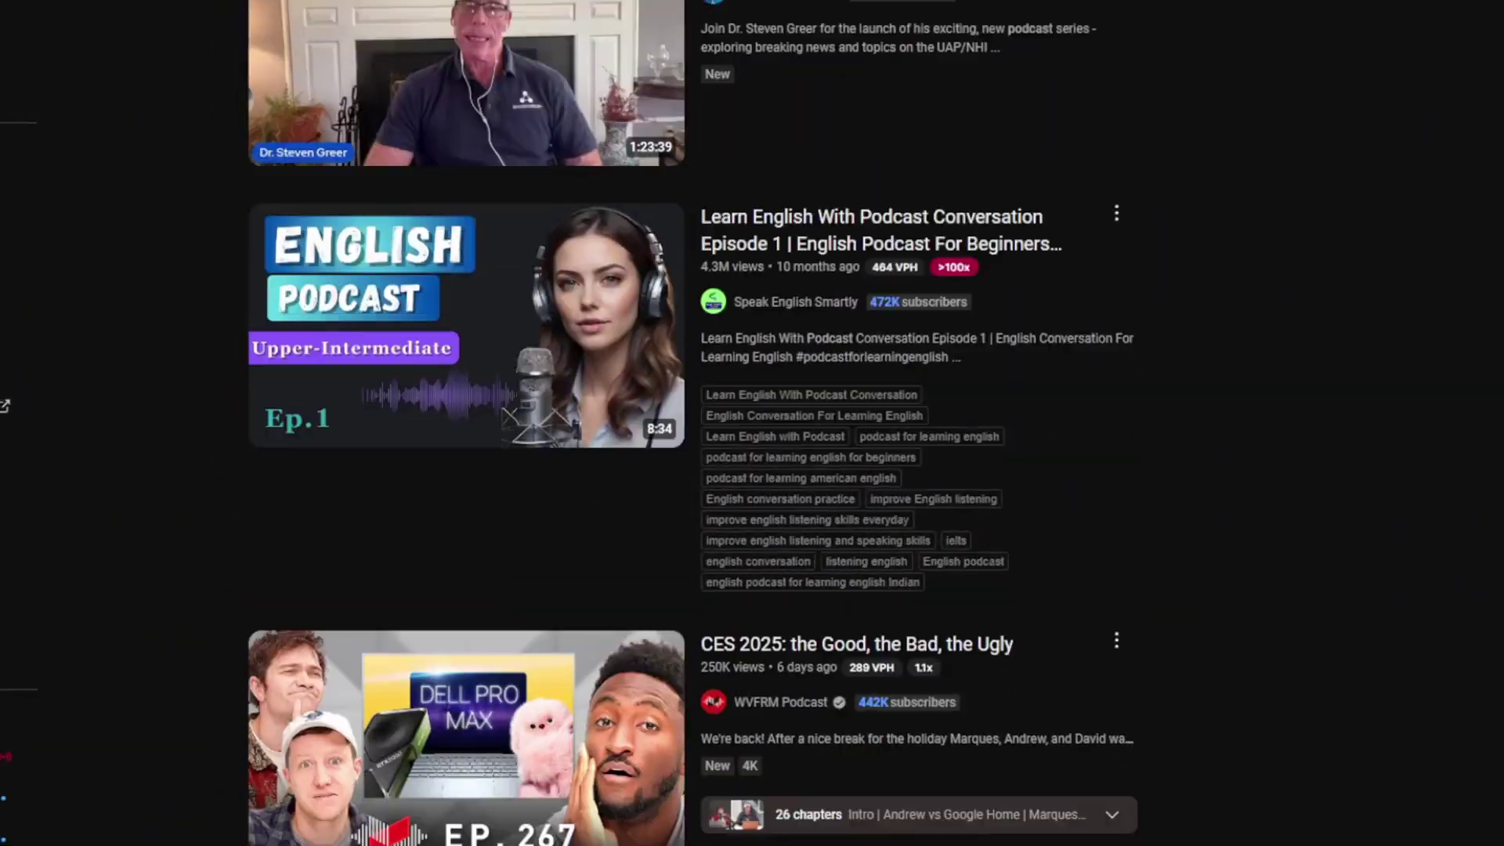
- Scroll past the YouTube podcast search results toward the vizard.ai homepage
{"action": "scroll", "coordinate": [689, 423], "scroll_direction": "down", "scroll_amount": 3}
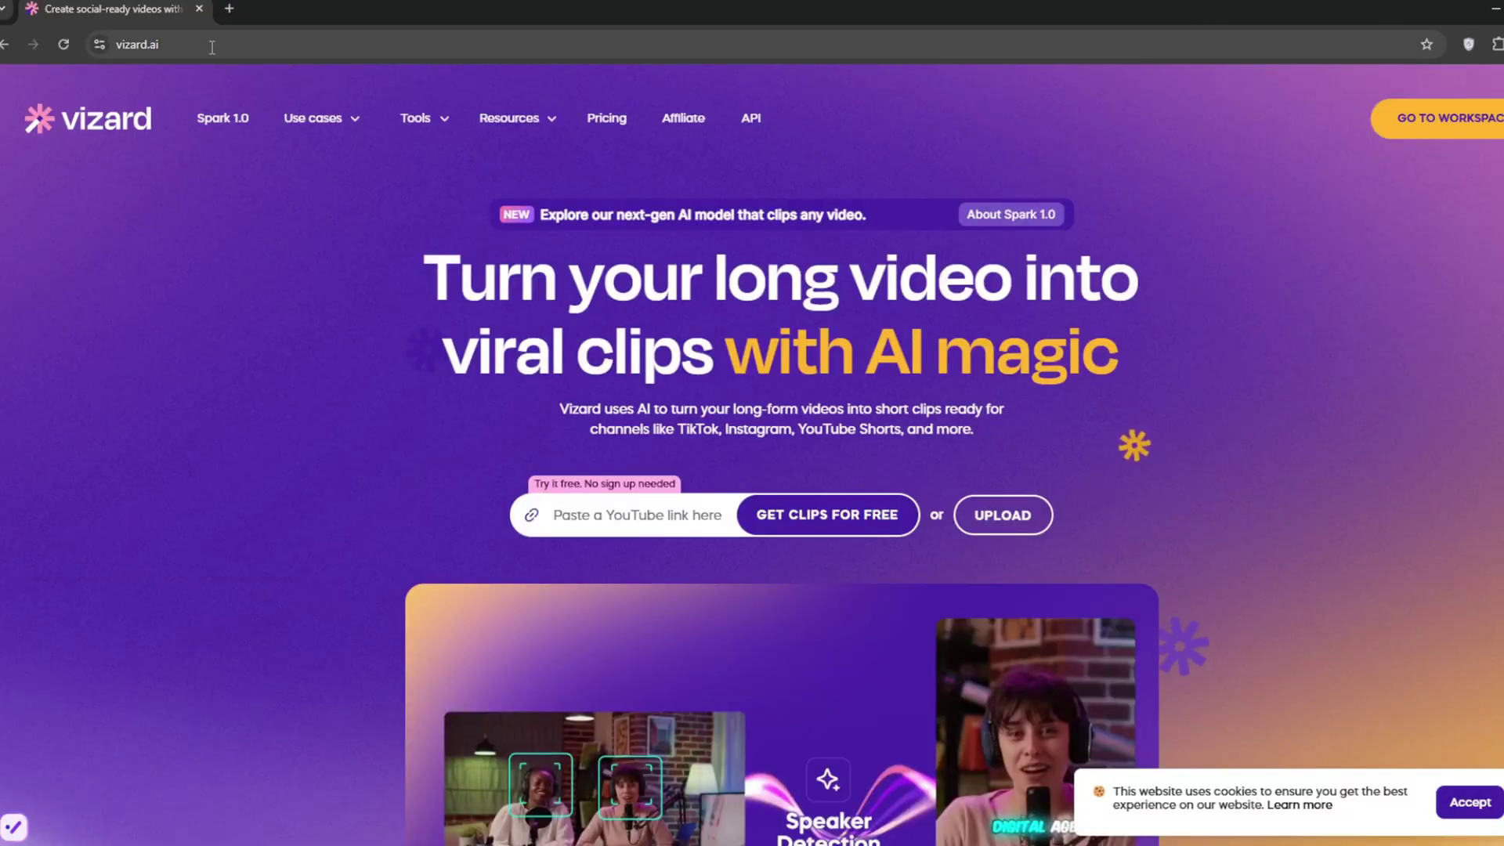
- Select the vizard.ai address, then scroll down highlighting the 5,000,000+ creators & businesses claim and a heading
{"action": "left_click", "coordinate": [1253, 44]}
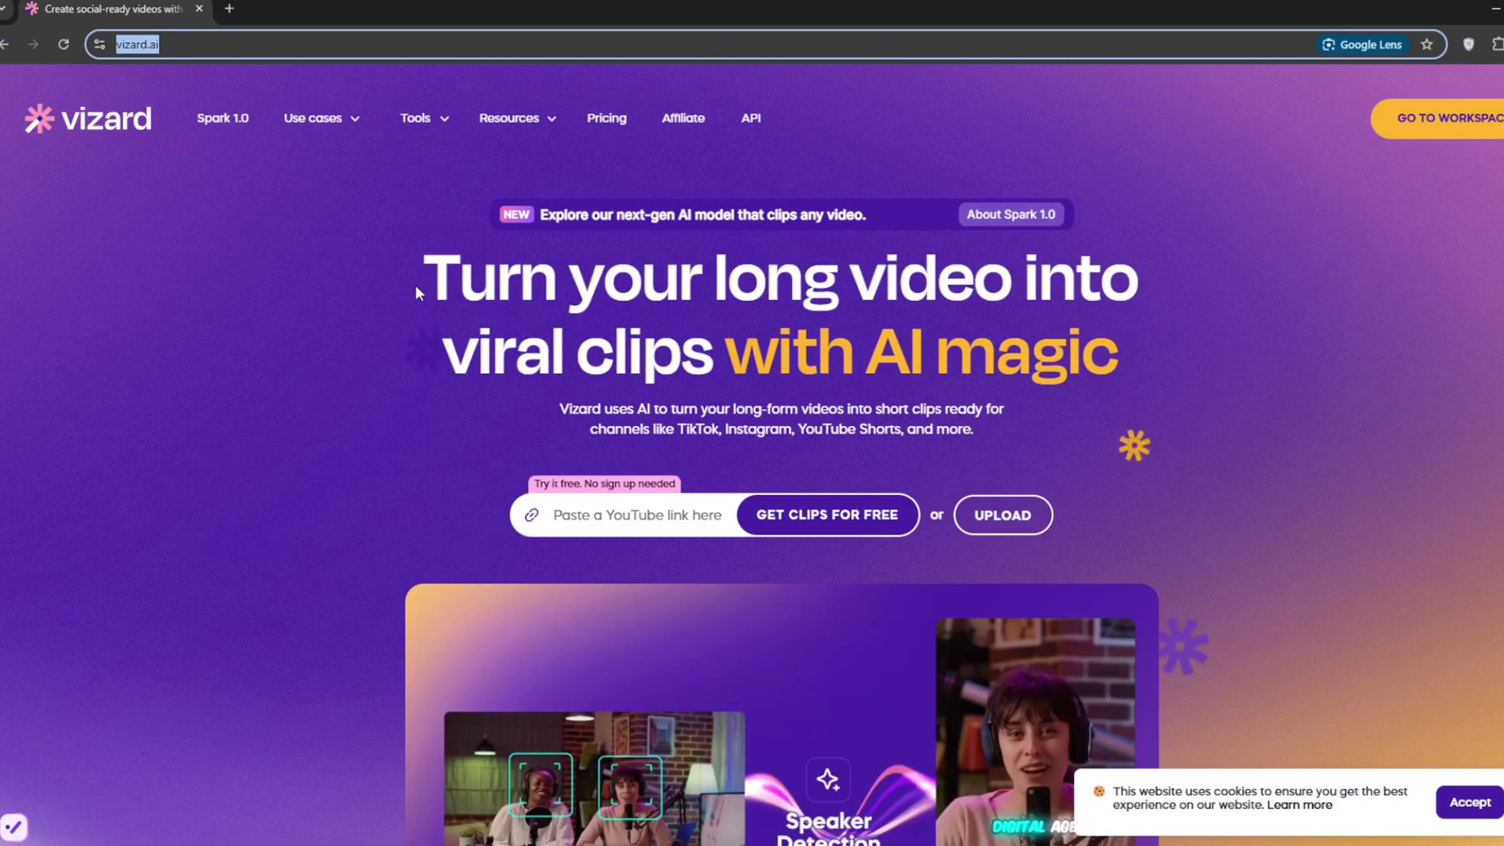
{"action": "left_click", "coordinate": [1223, 688]}
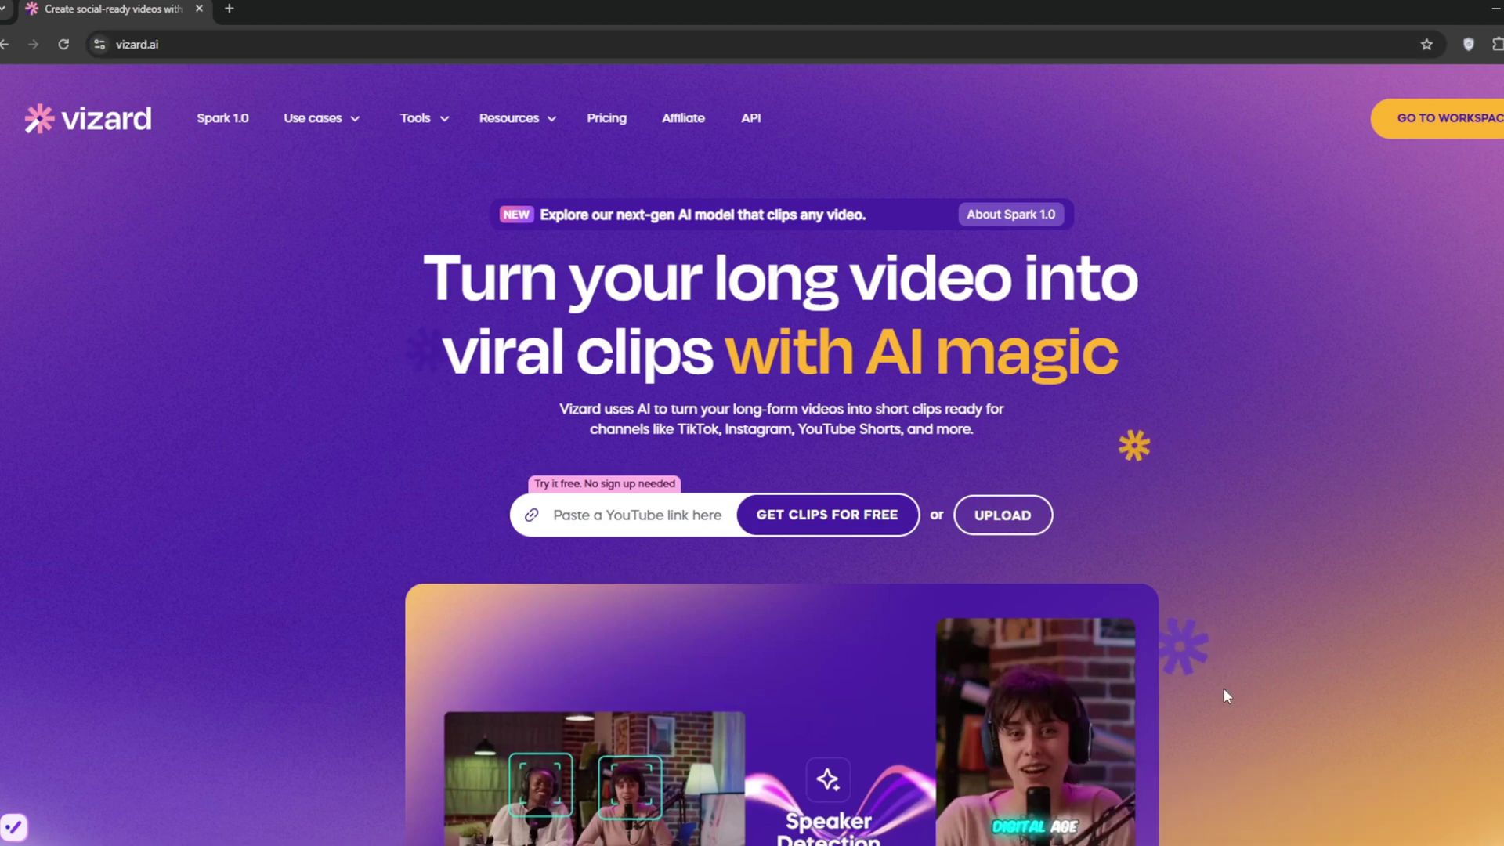
{"action": "scroll", "coordinate": [1243, 675], "scroll_direction": "down", "scroll_amount": 1}
{"action": "scroll", "coordinate": [439, 531], "scroll_direction": "down", "scroll_amount": 3}
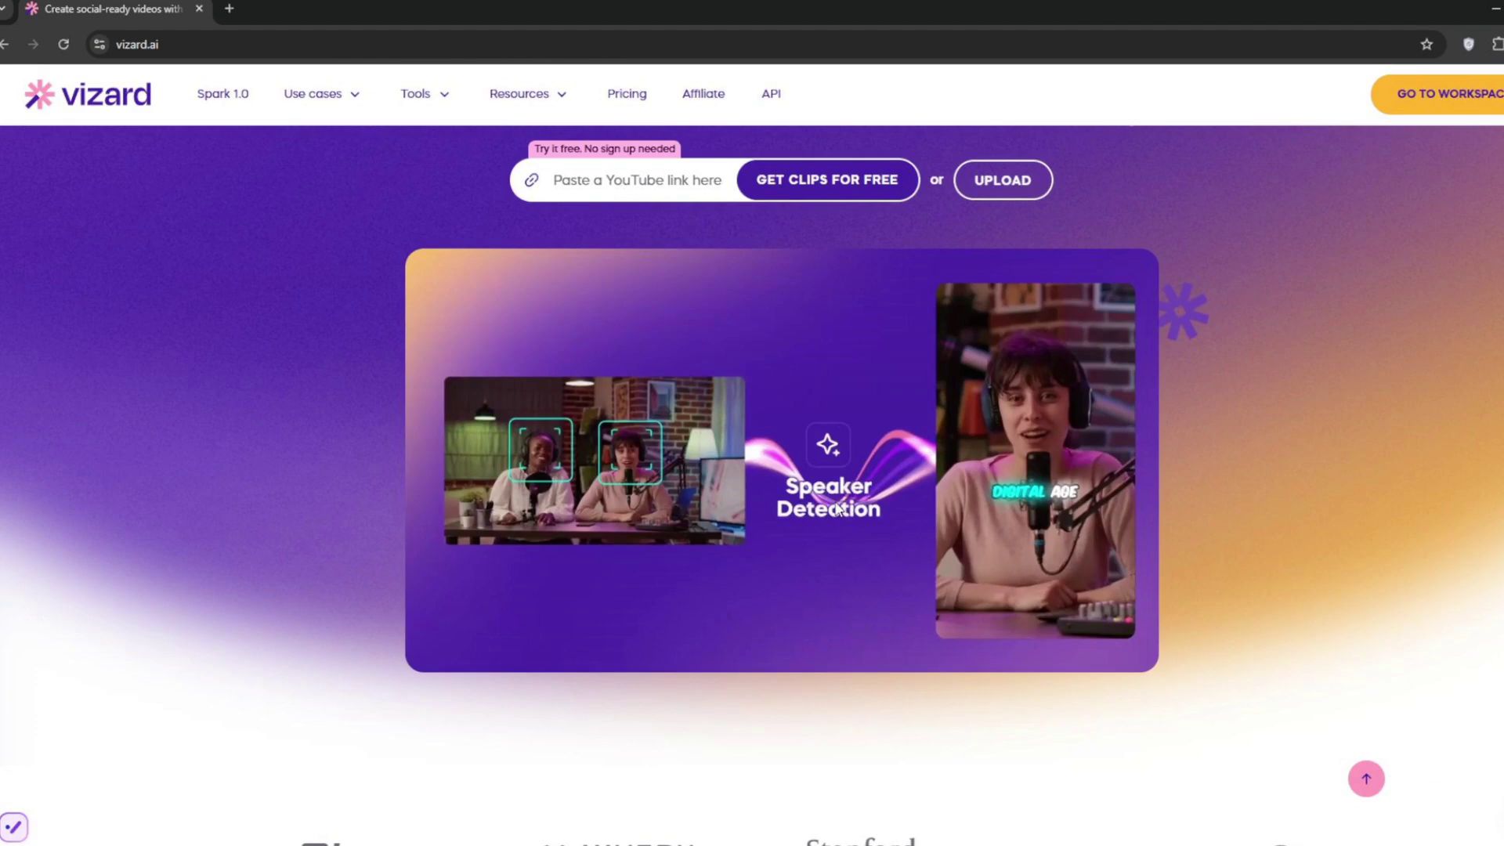
{"action": "scroll", "coordinate": [838, 510], "scroll_direction": "down", "scroll_amount": 4}
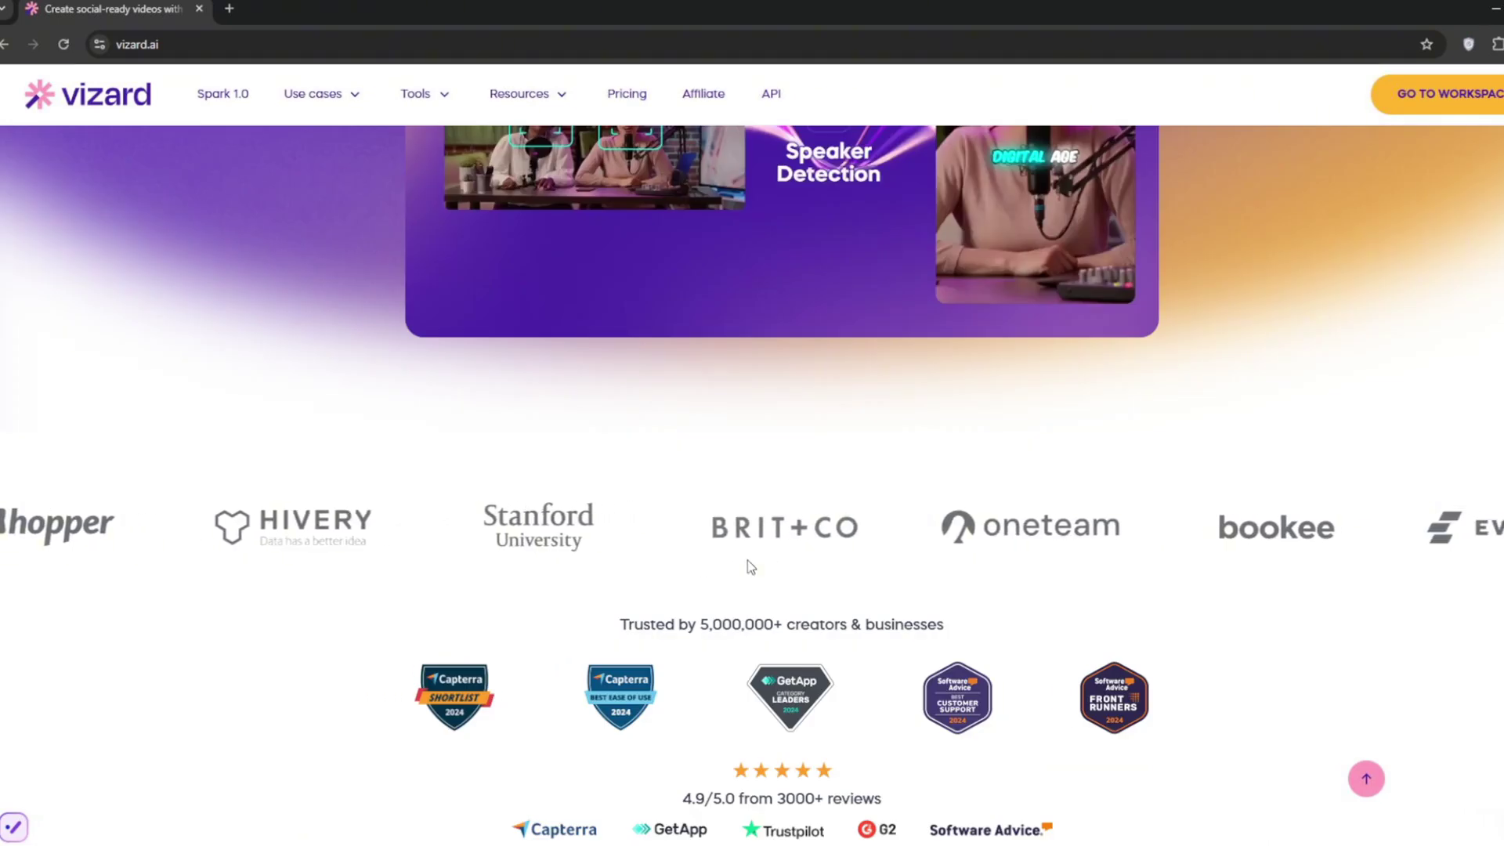
{"action": "scroll", "coordinate": [748, 563], "scroll_direction": "down", "scroll_amount": 1}
{"action": "left_click_drag", "start_coordinate": [696, 536], "coordinate": [1056, 577]}
{"action": "scroll", "coordinate": [1056, 577], "scroll_direction": "down", "scroll_amount": 3}
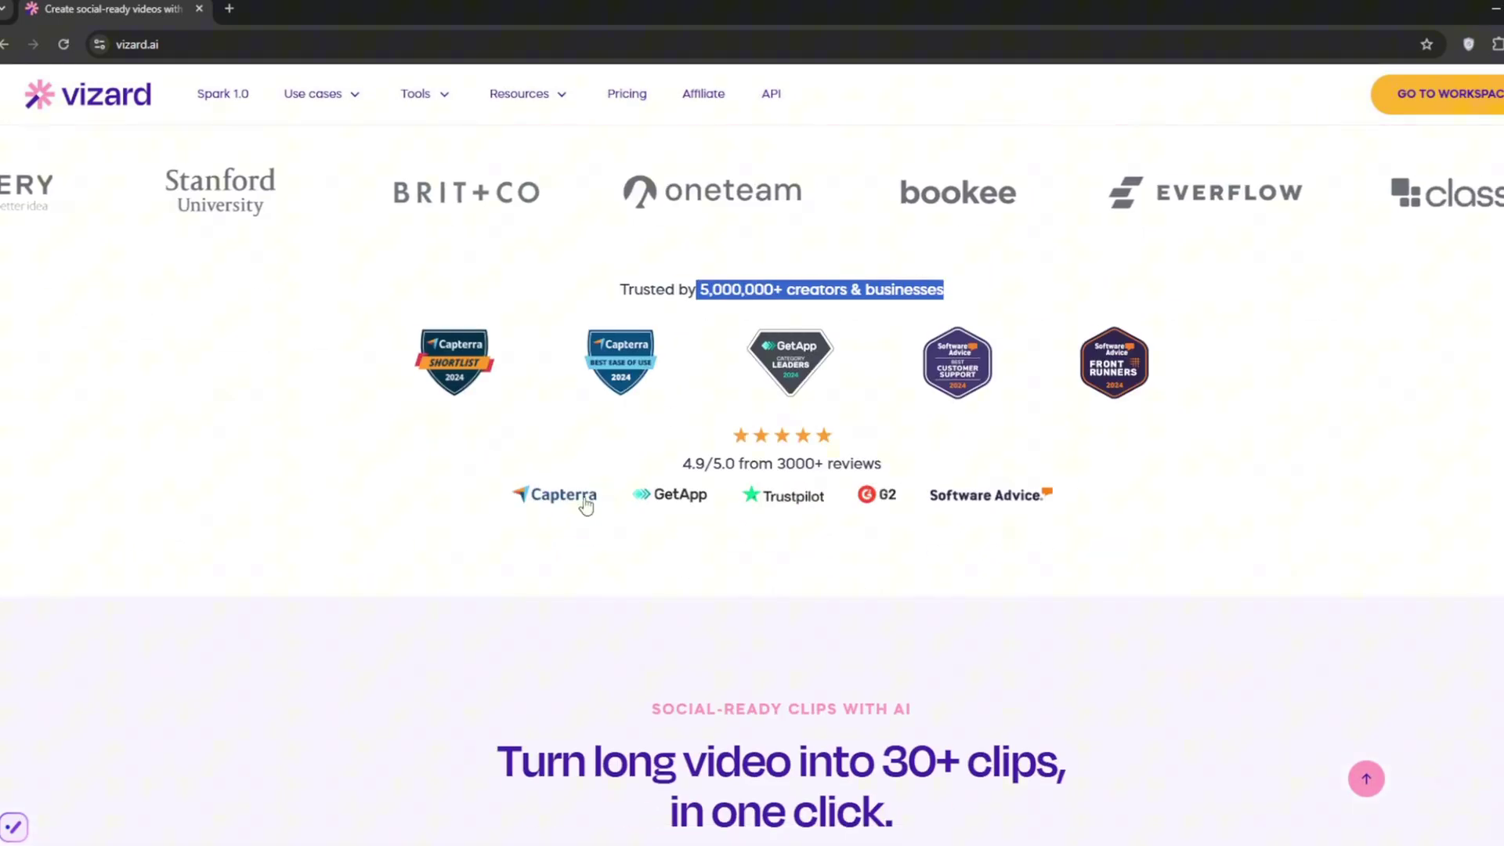
{"action": "scroll", "coordinate": [792, 472], "scroll_direction": "down", "scroll_amount": 6}
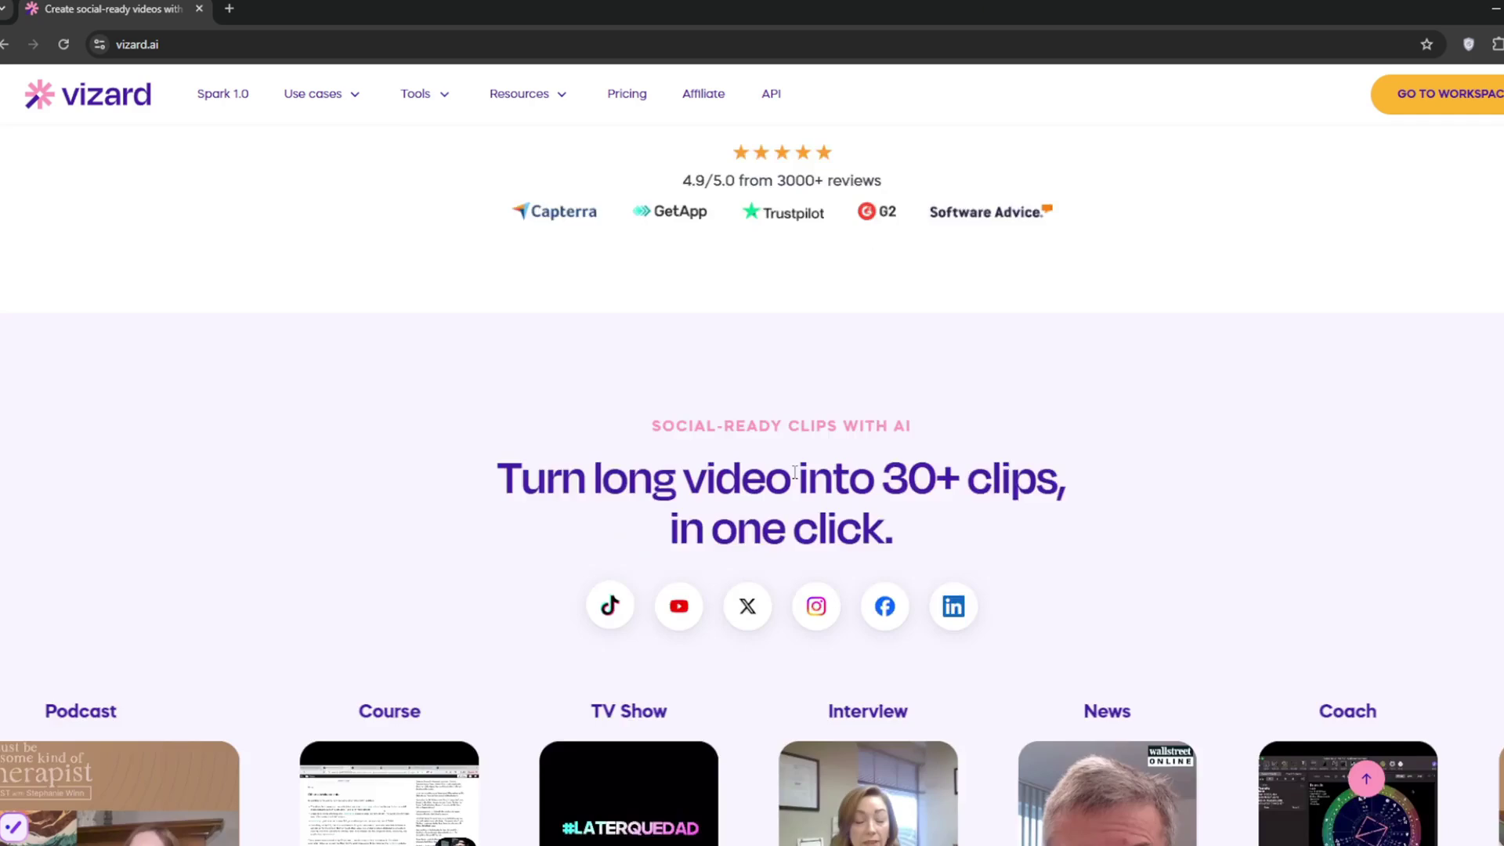
{"action": "left_click_drag", "start_coordinate": [470, 259], "coordinate": [1140, 270]}
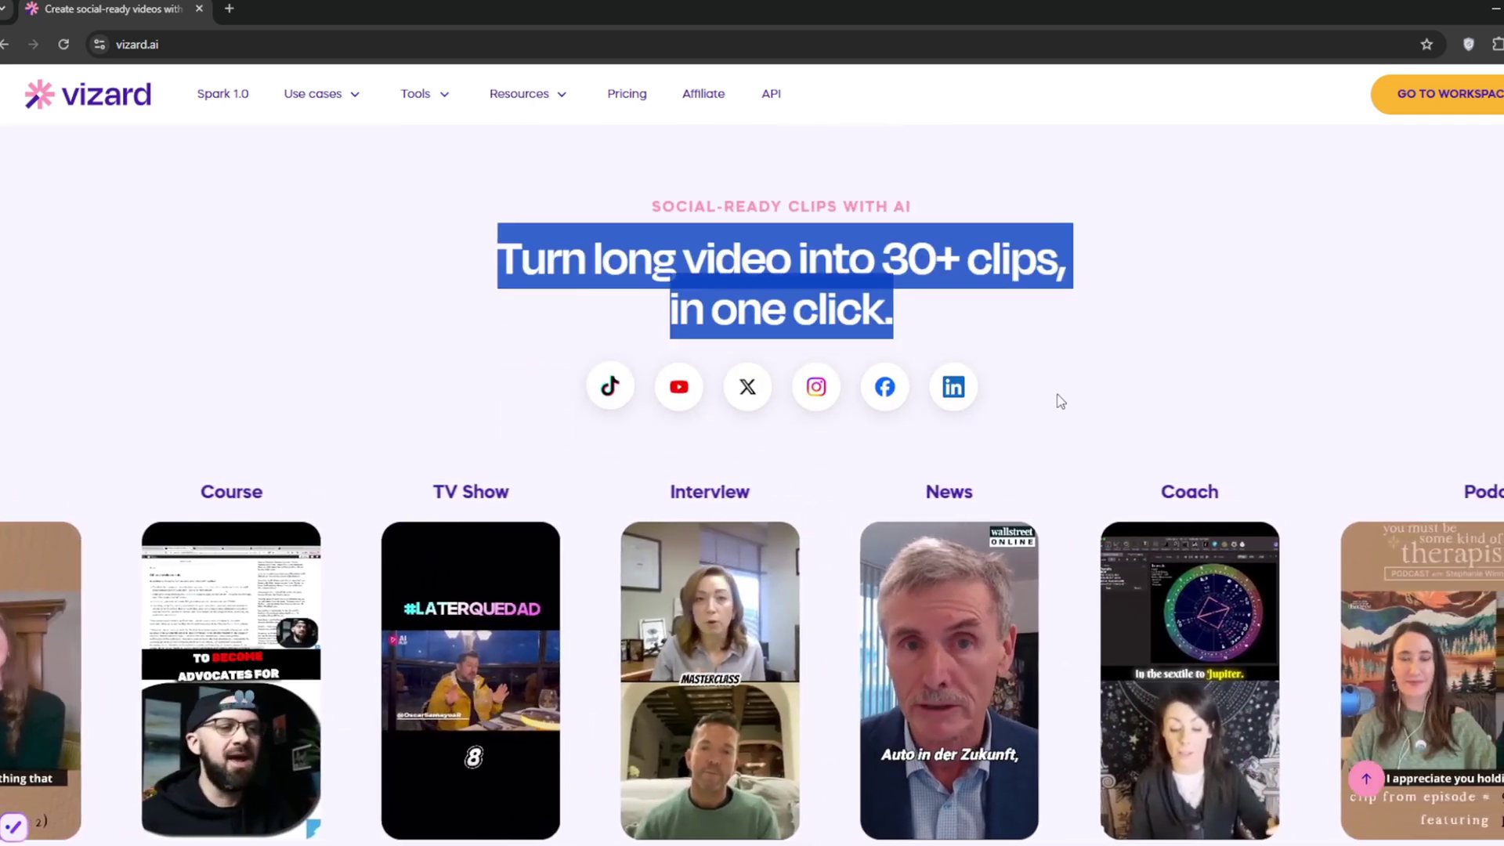
{"action": "scroll", "coordinate": [1051, 394], "scroll_direction": "down", "scroll_amount": 1}
{"action": "key", "text": "shift+Down"}
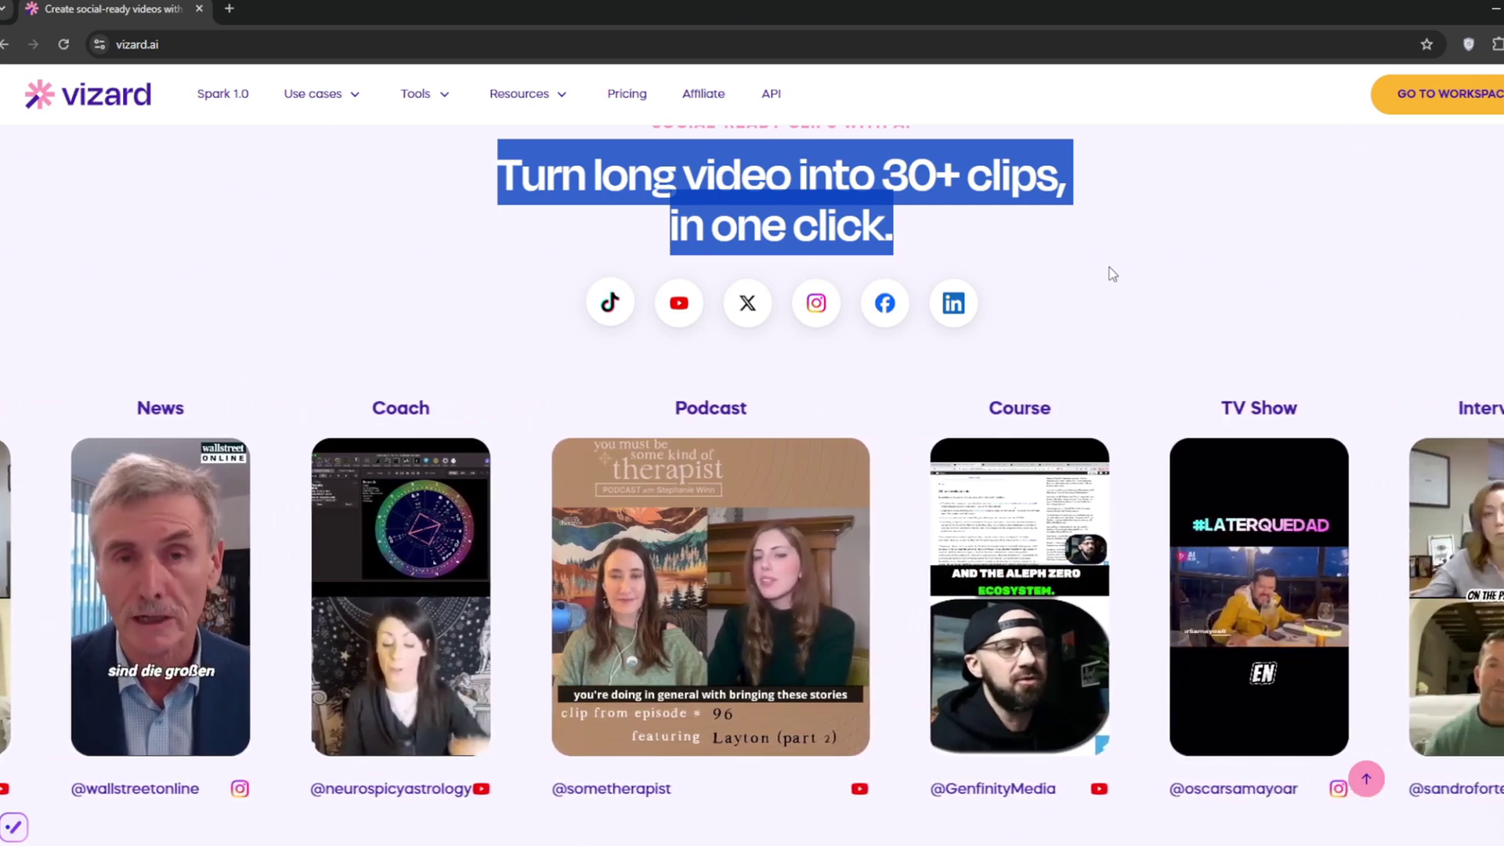
- Highlight the 'Built for everyone, every team' heading and the 'for creator & podcaster' card text
{"action": "scroll", "coordinate": [1103, 252], "scroll_direction": "down", "scroll_amount": 5}
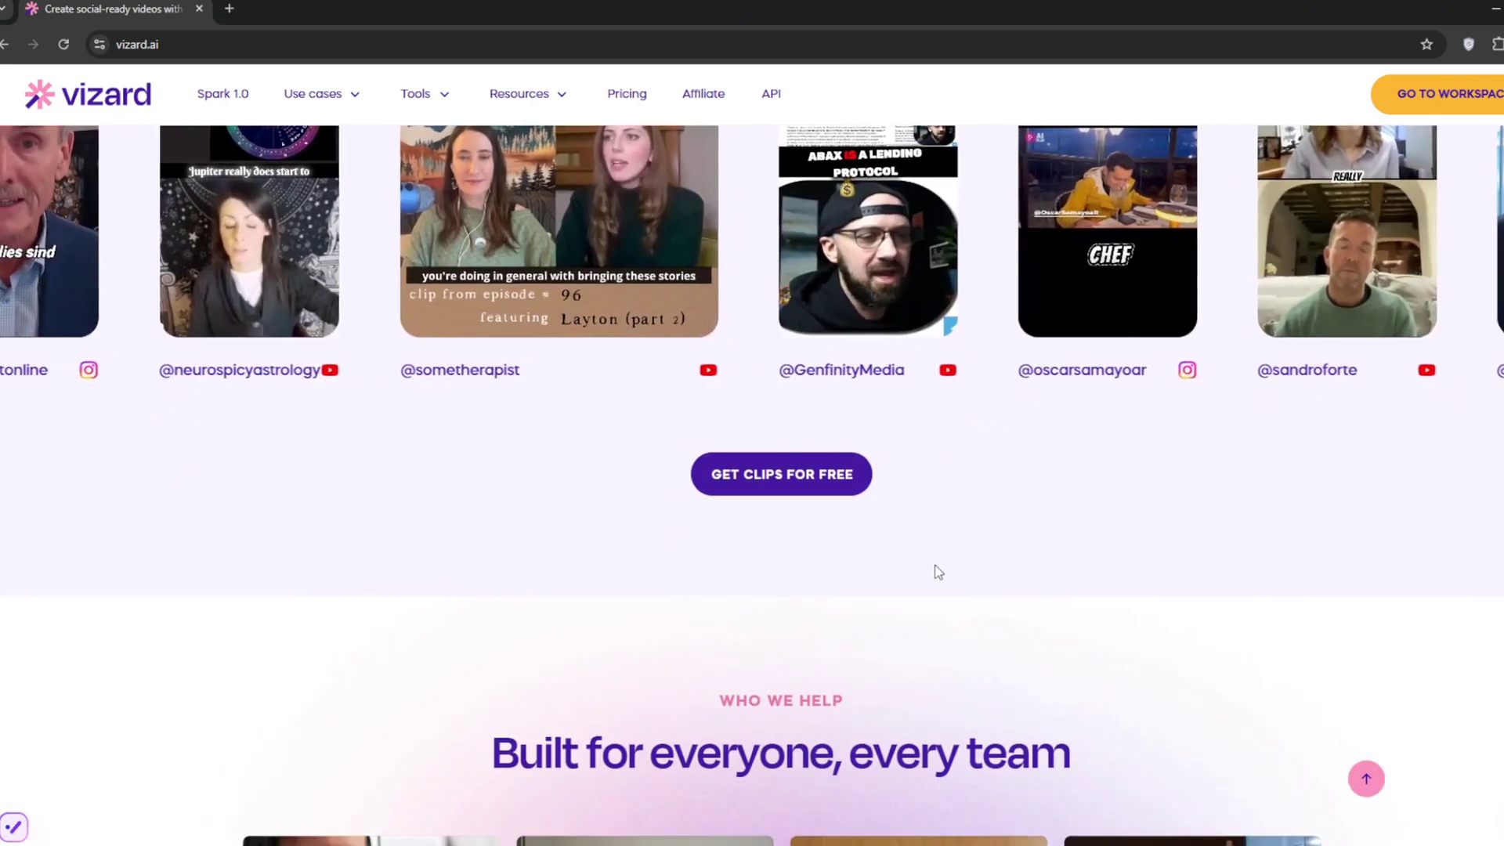
{"action": "scroll", "coordinate": [823, 513], "scroll_direction": "down", "scroll_amount": 4}
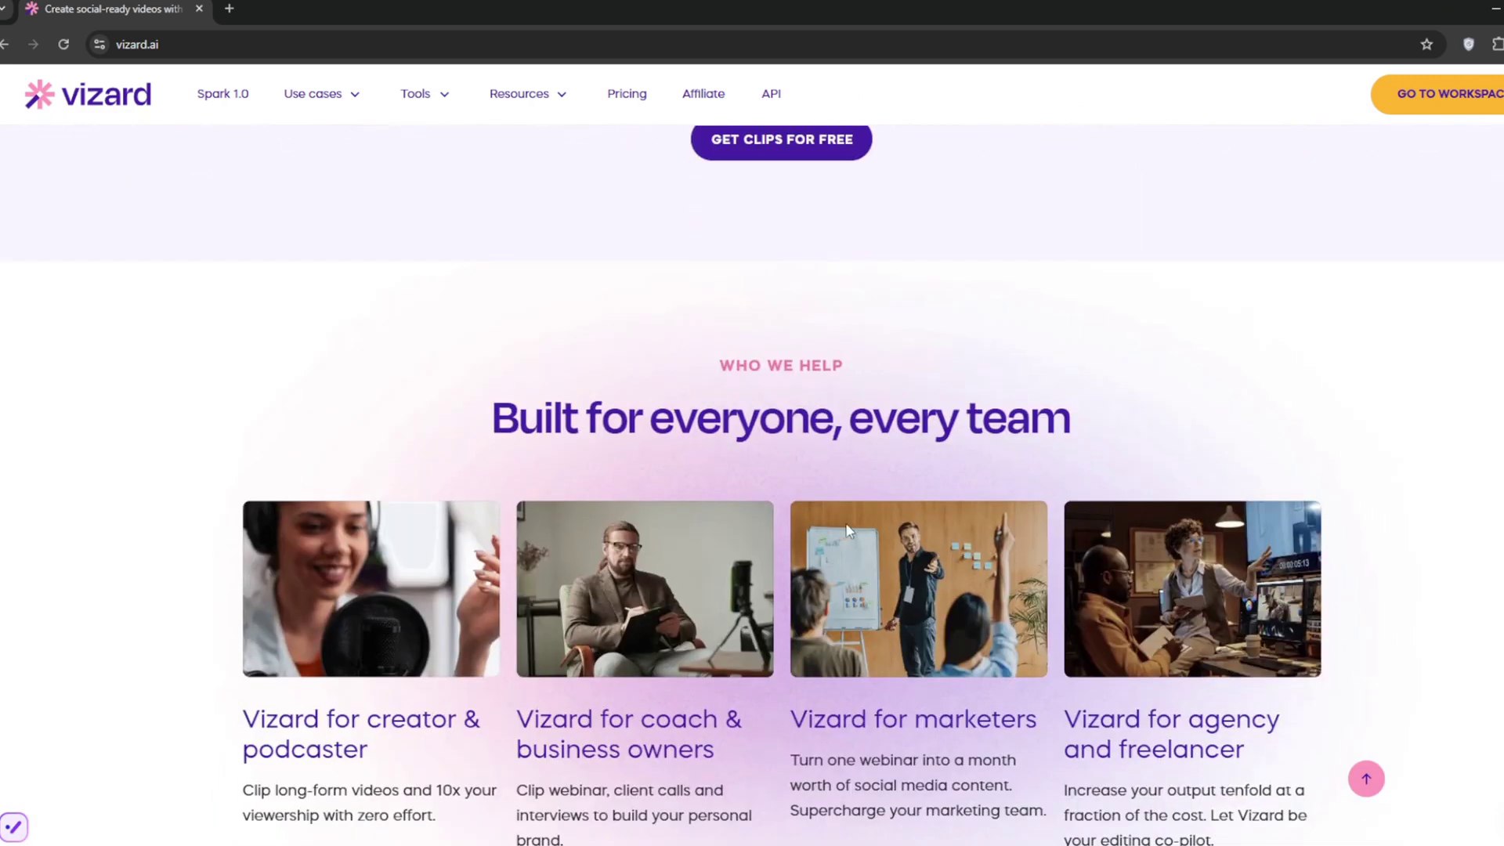
{"action": "left_click_drag", "start_coordinate": [465, 443], "coordinate": [1085, 433]}
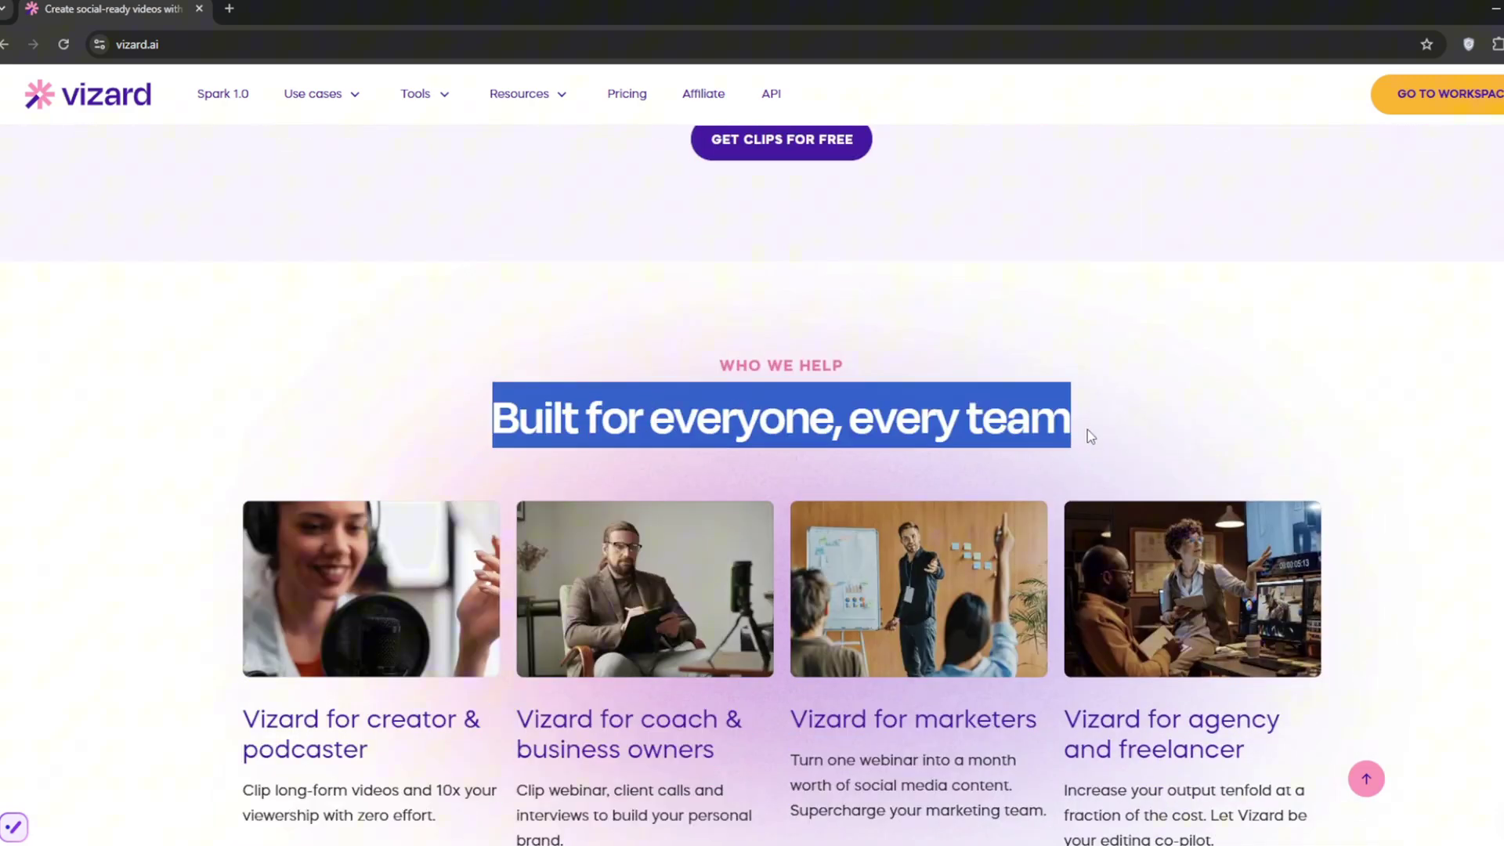
{"action": "left_click", "coordinate": [1217, 389]}
{"action": "scroll", "coordinate": [562, 630], "scroll_direction": "down", "scroll_amount": 3}
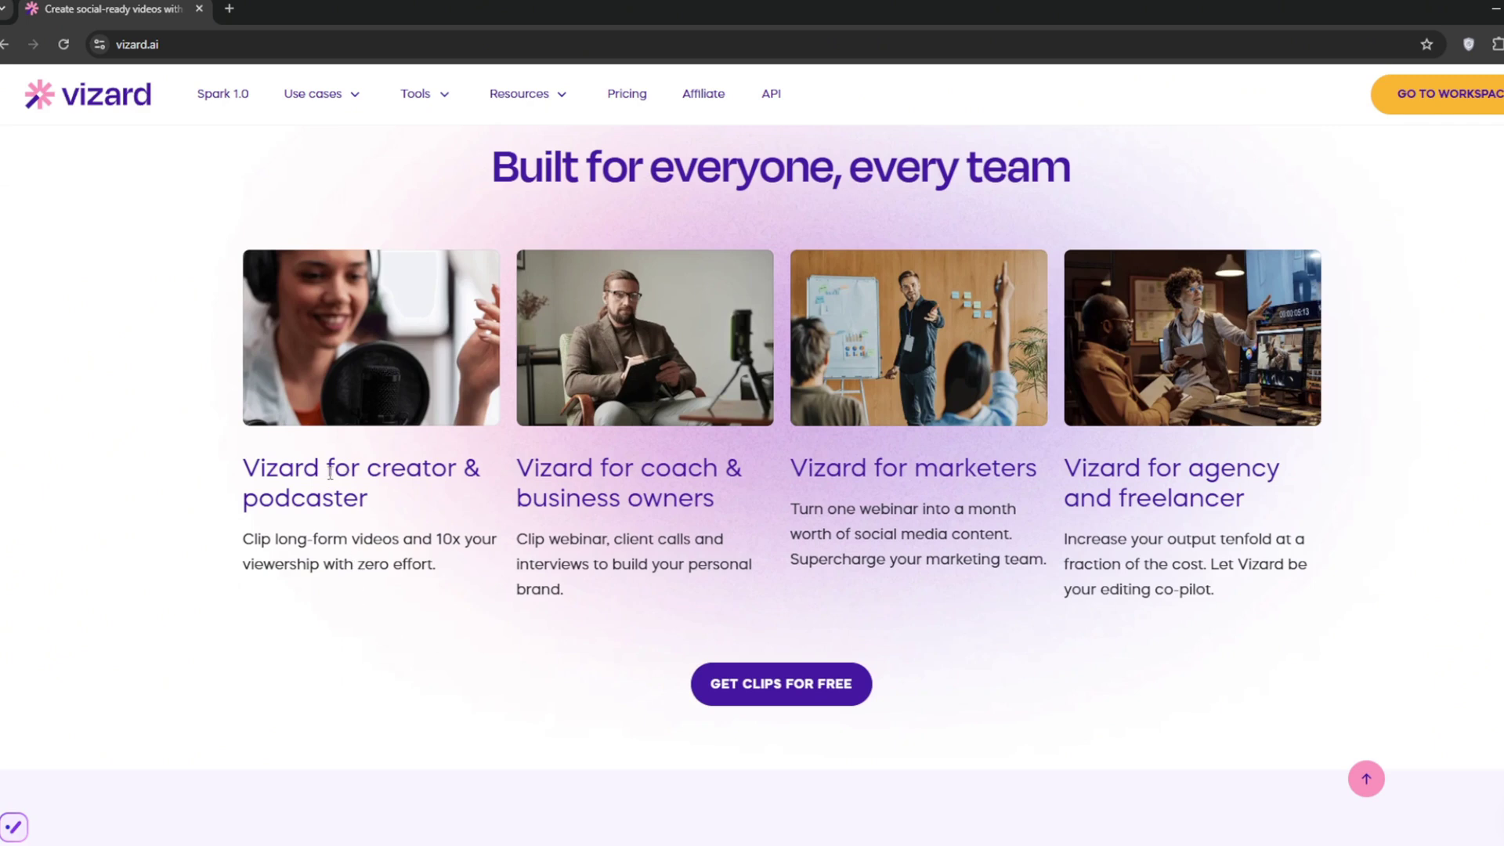
{"action": "left_click_drag", "start_coordinate": [330, 473], "coordinate": [467, 493]}
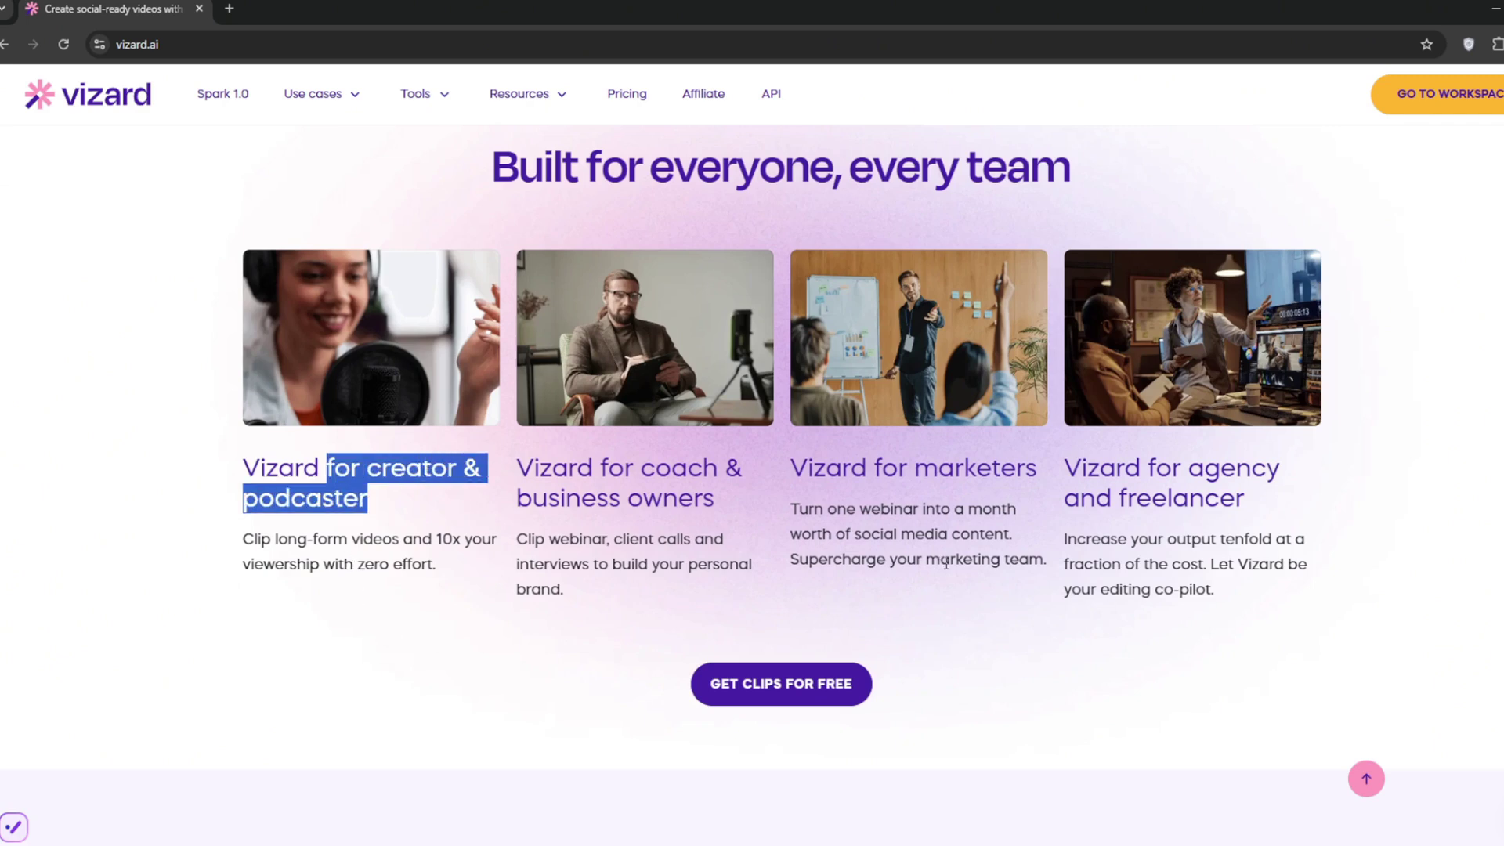
- Scroll through the remaining AI feature sections of the homepage
{"action": "scroll", "coordinate": [946, 564], "scroll_direction": "down", "scroll_amount": 7}
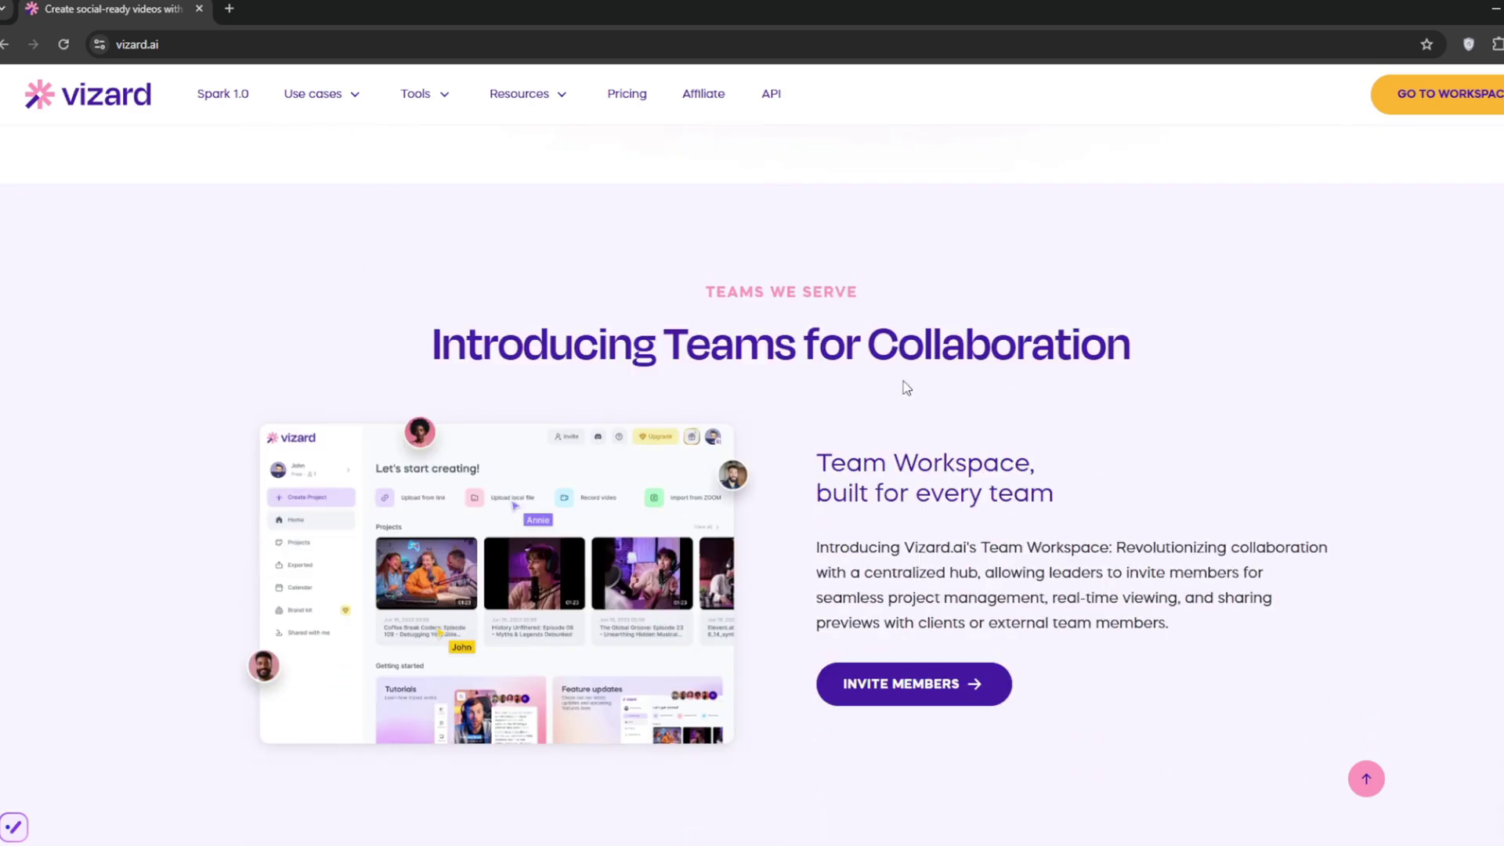
{"action": "scroll", "coordinate": [906, 386], "scroll_direction": "down", "scroll_amount": 6}
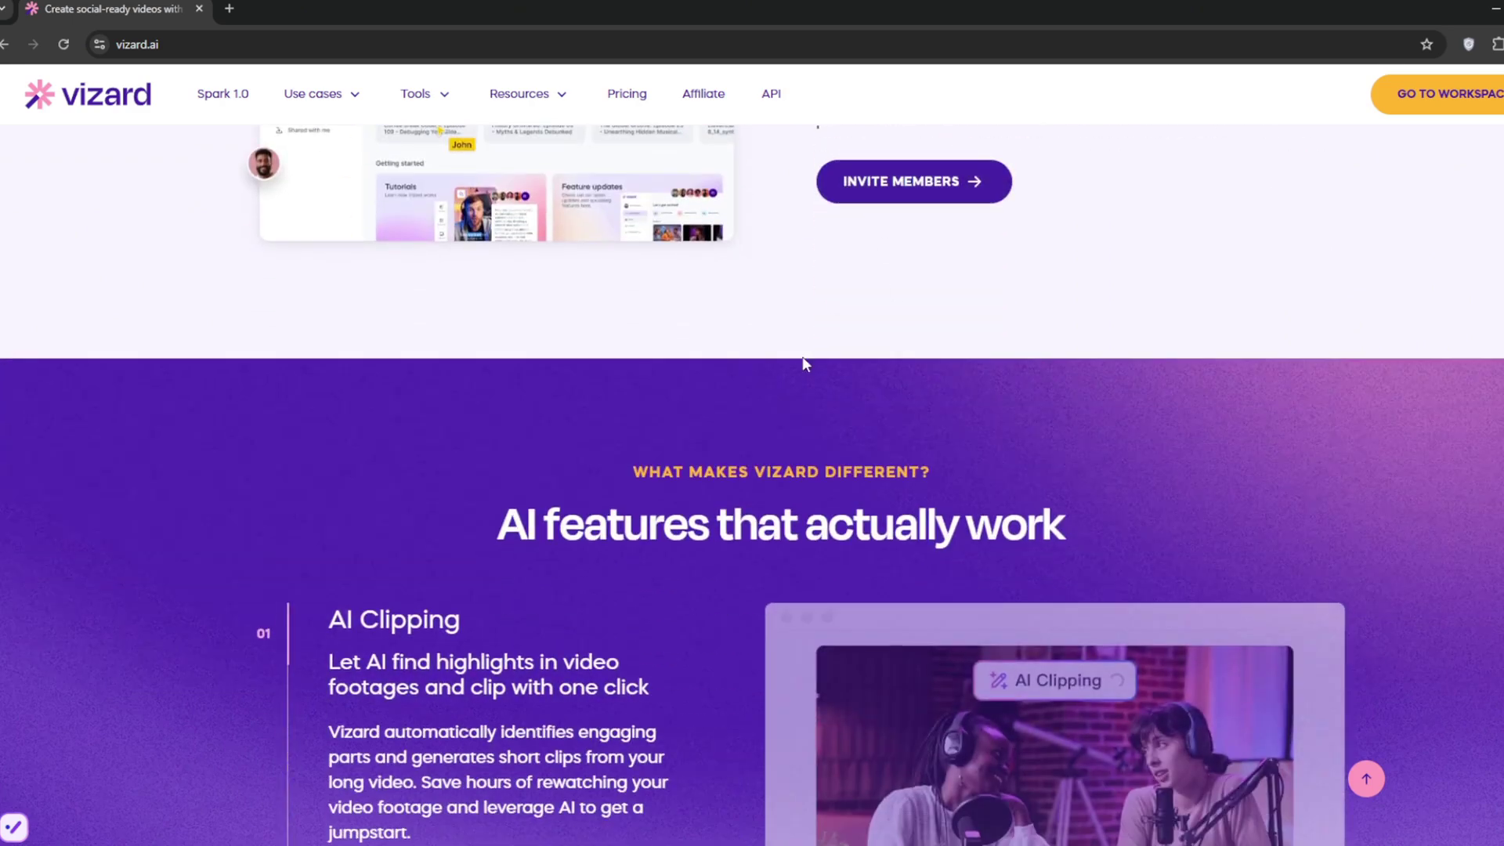
{"action": "scroll", "coordinate": [688, 398], "scroll_direction": "down", "scroll_amount": 2}
{"action": "scroll", "coordinate": [674, 399], "scroll_direction": "down", "scroll_amount": 5}
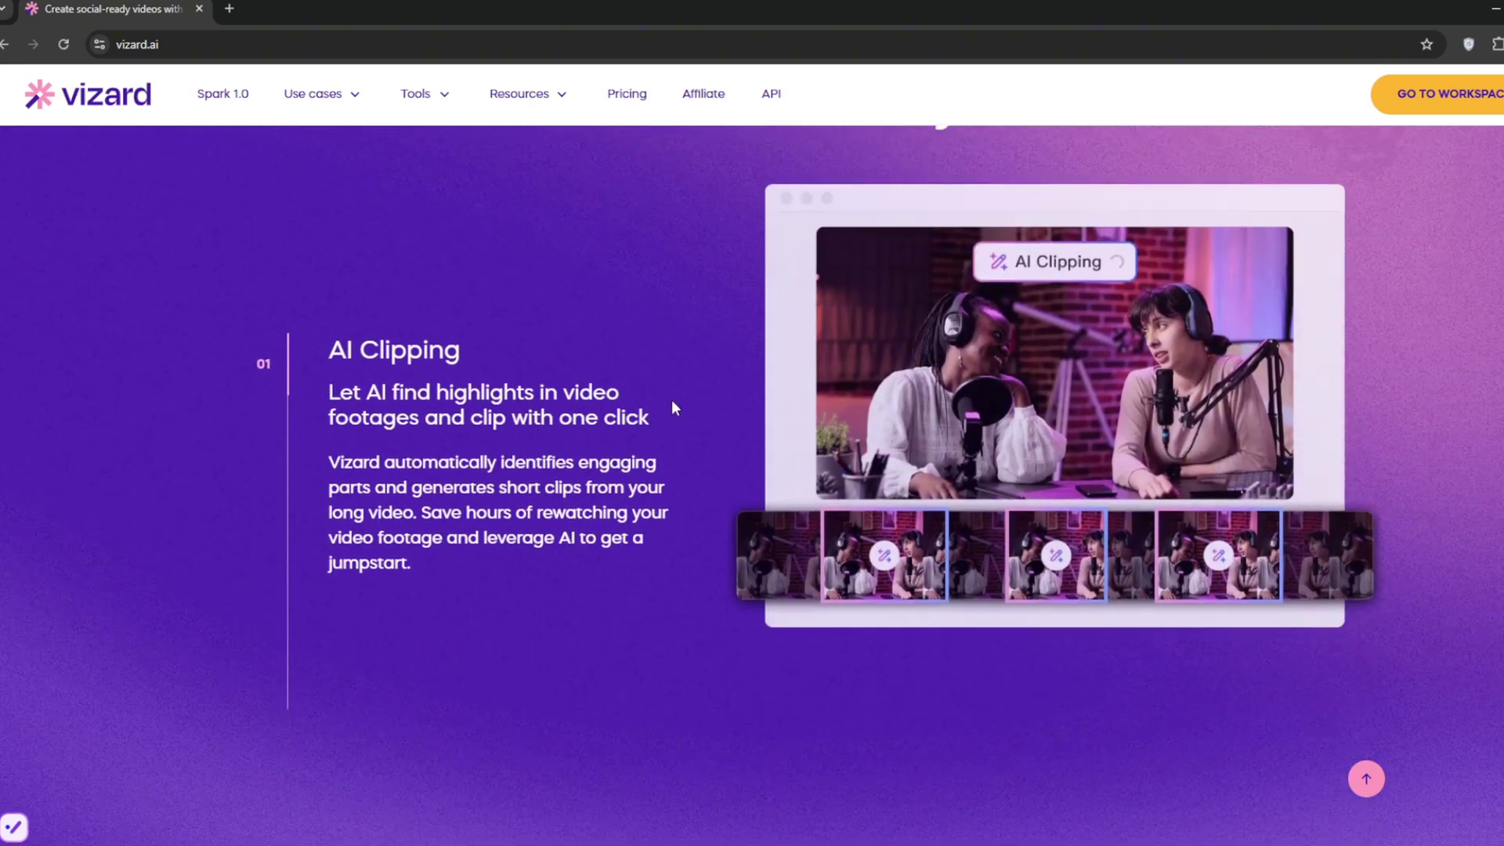
{"action": "scroll", "coordinate": [543, 445], "scroll_direction": "up", "scroll_amount": 3}
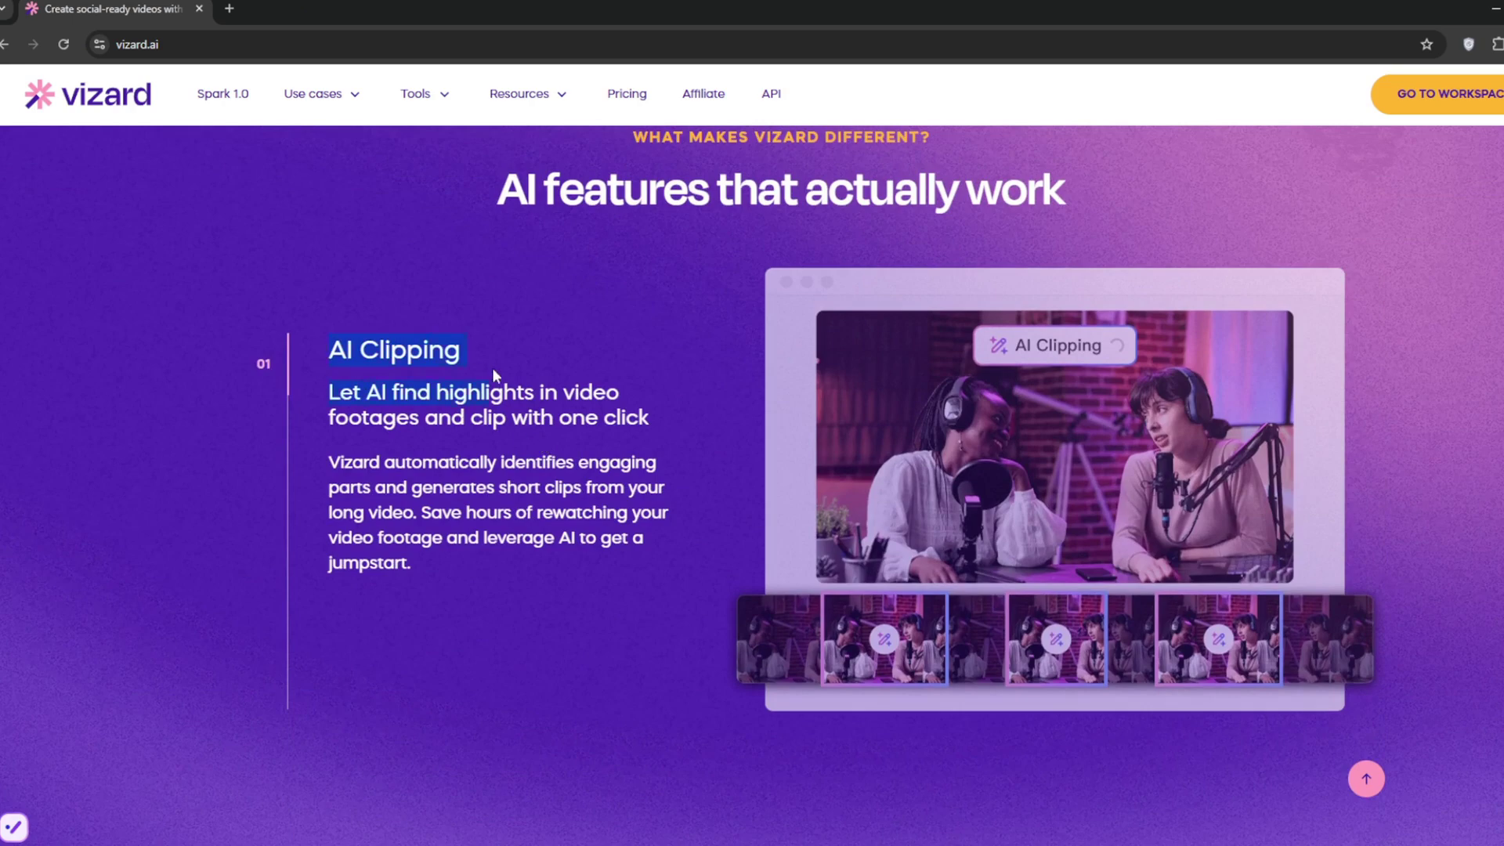
{"action": "scroll", "coordinate": [749, 425], "scroll_direction": "down", "scroll_amount": 9}
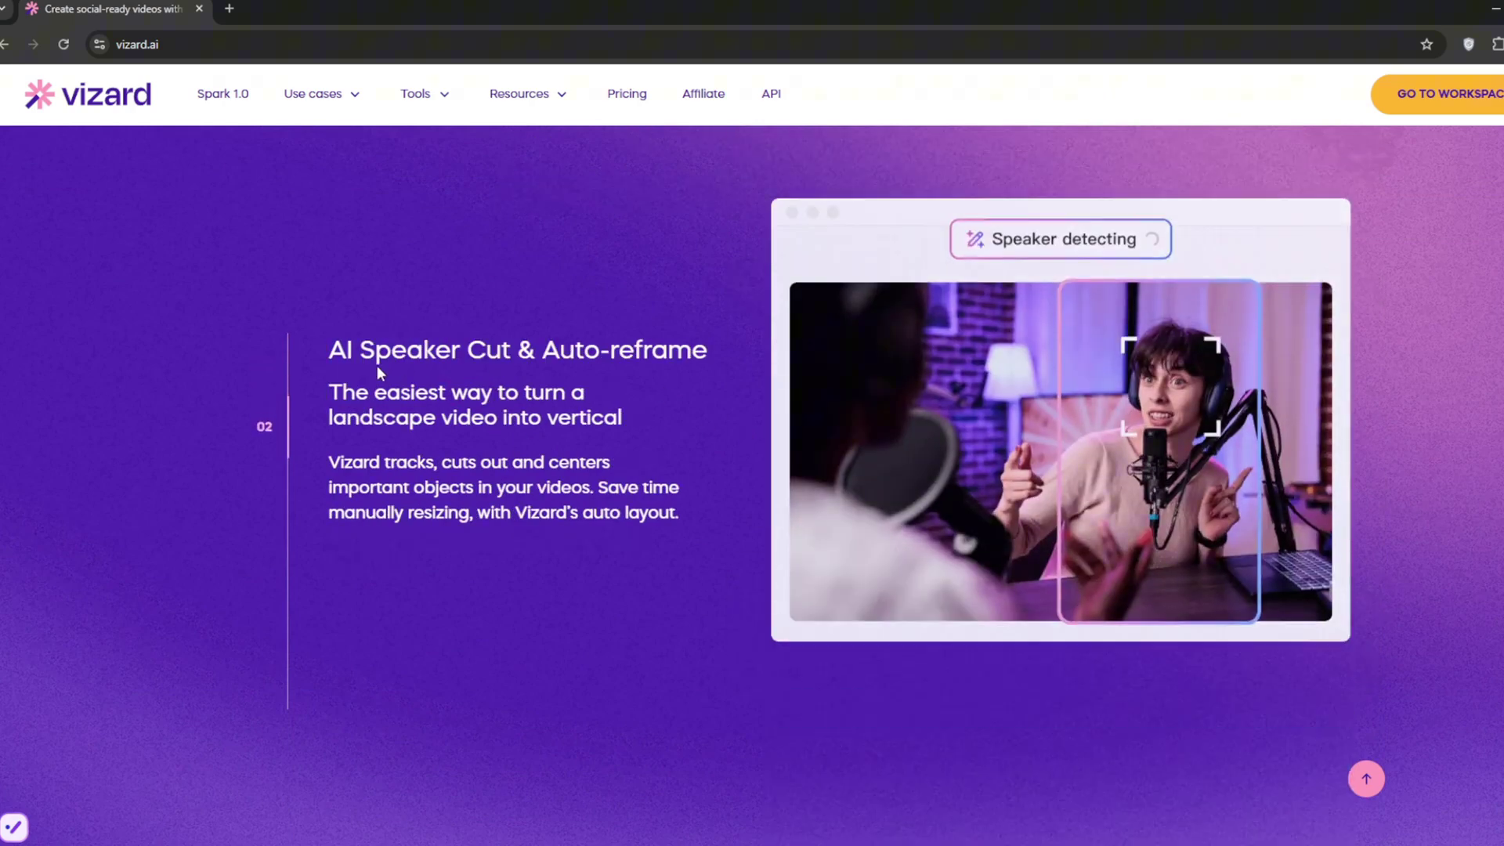
{"action": "scroll", "coordinate": [377, 365], "scroll_direction": "down", "scroll_amount": 5}
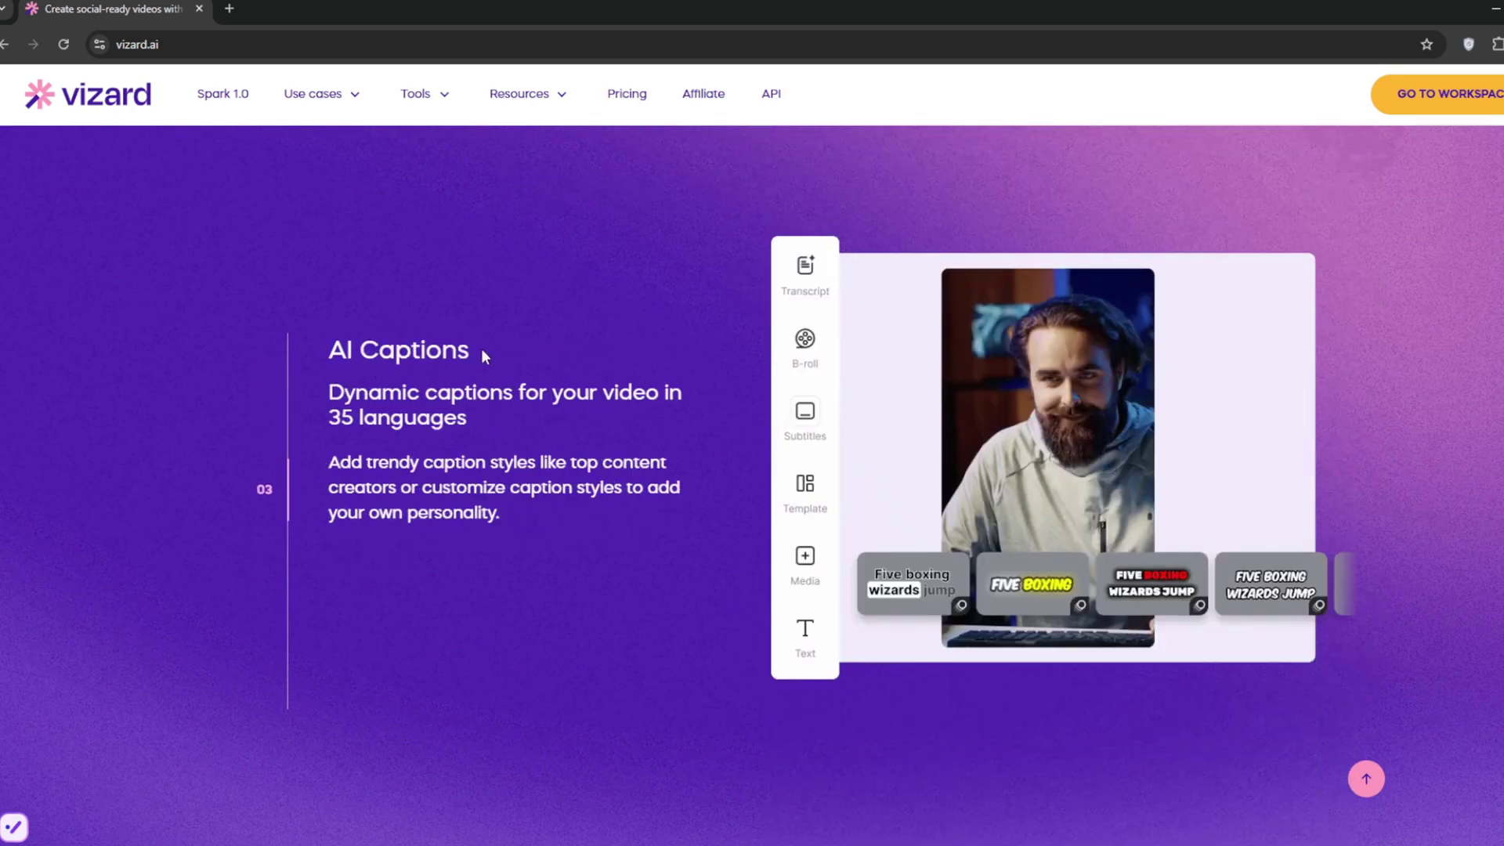
{"action": "scroll", "coordinate": [483, 351], "scroll_direction": "down", "scroll_amount": 8}
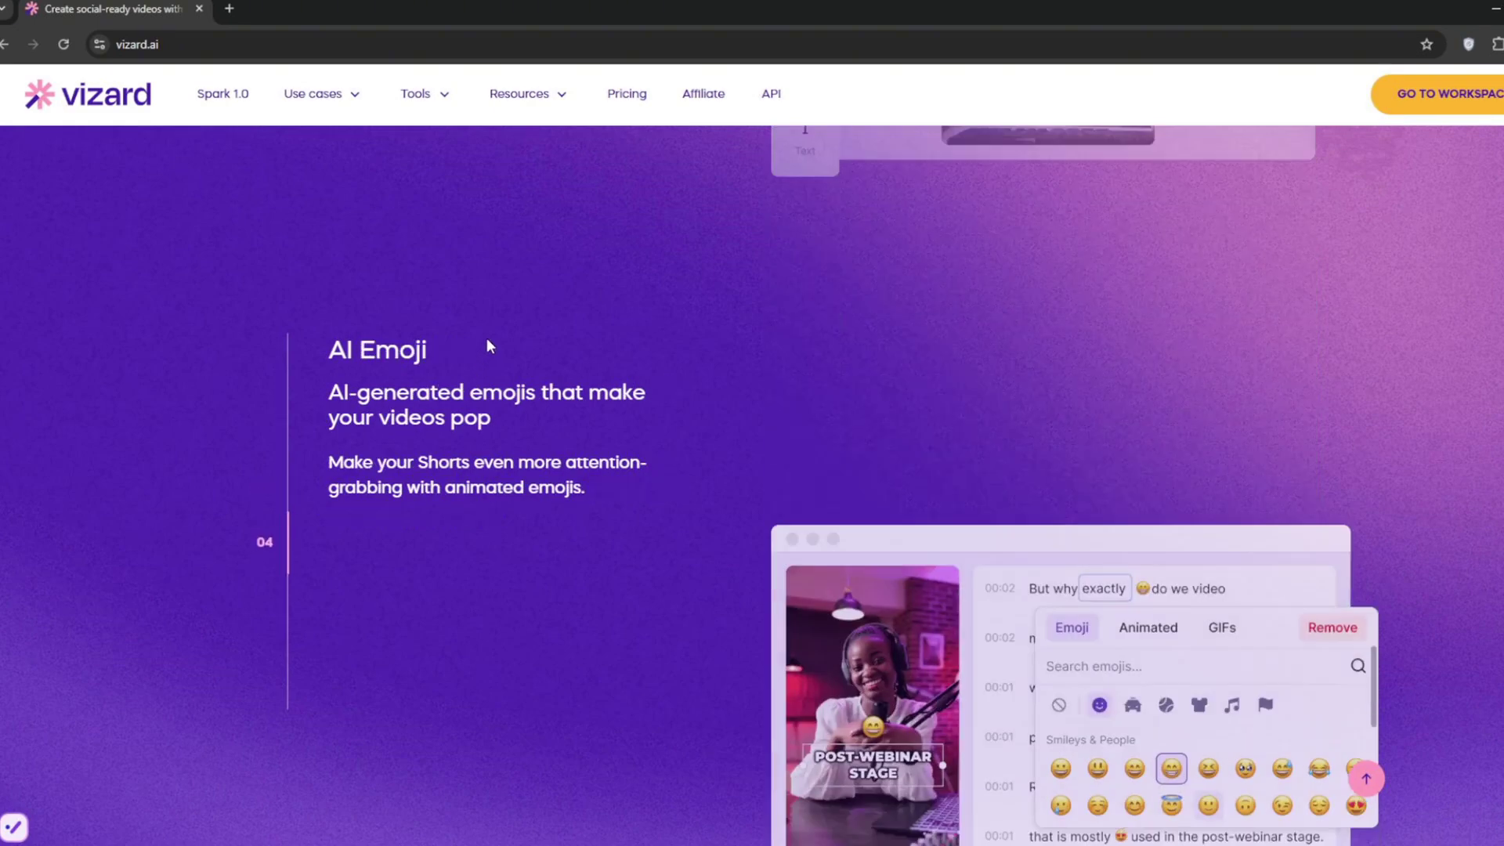
{"action": "scroll", "coordinate": [492, 364], "scroll_direction": "down", "scroll_amount": 4}
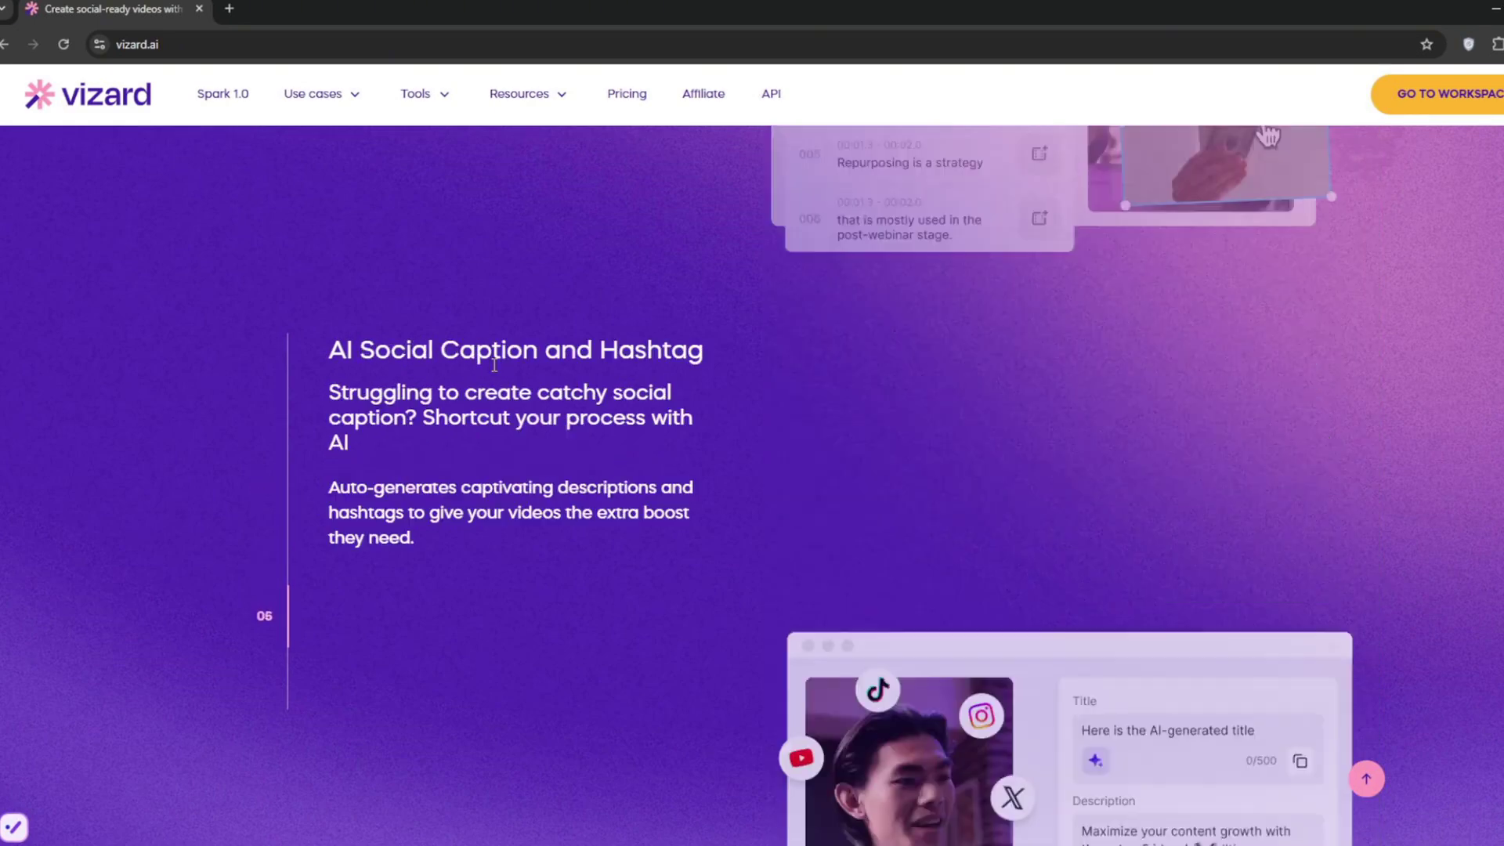
{"action": "scroll", "coordinate": [662, 446], "scroll_direction": "down", "scroll_amount": 4}
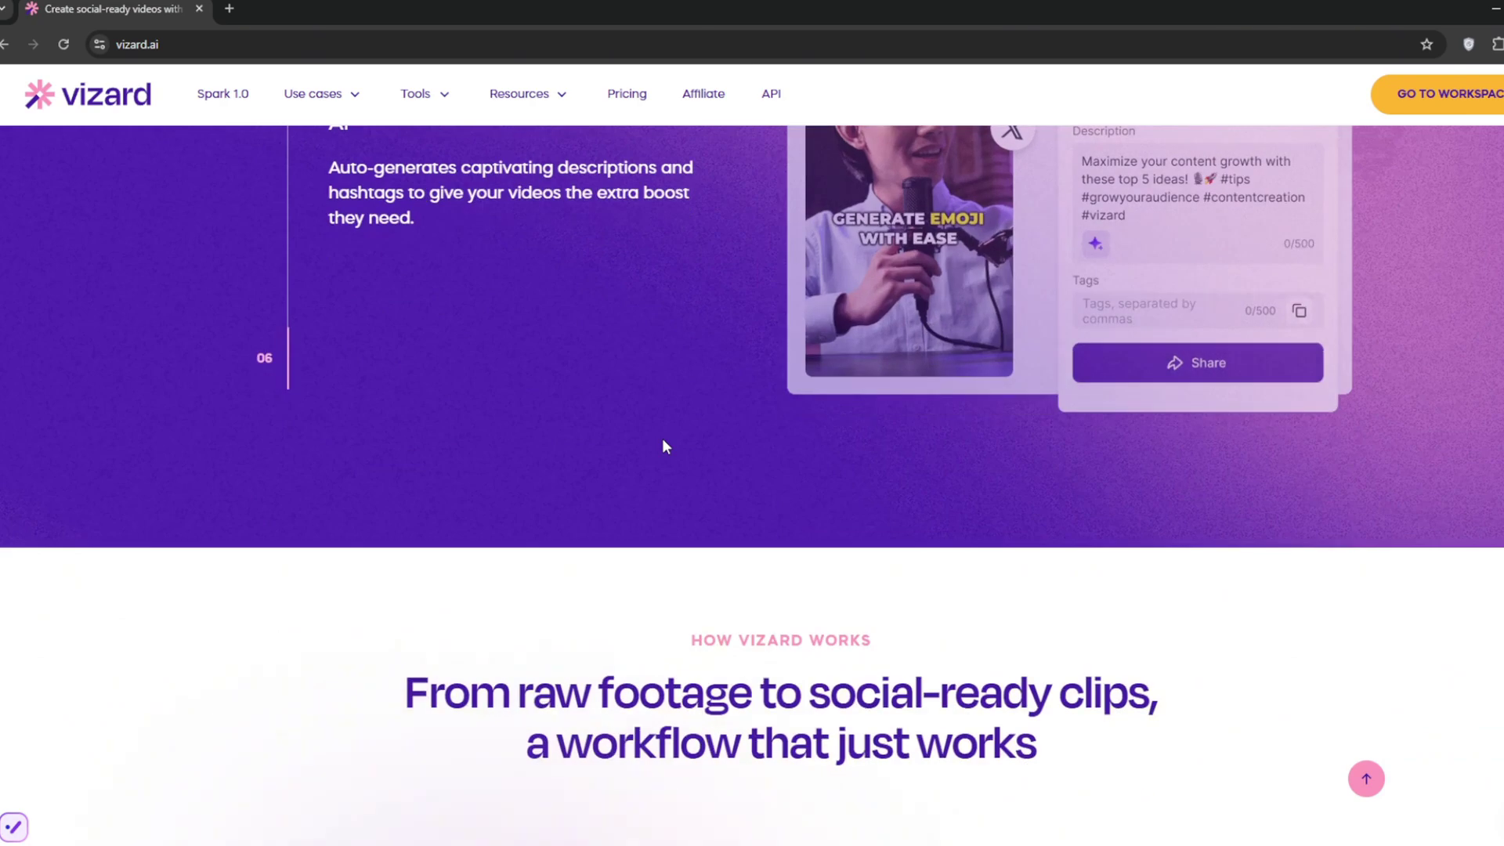
{"action": "scroll", "coordinate": [662, 446], "scroll_direction": "down", "scroll_amount": 10}
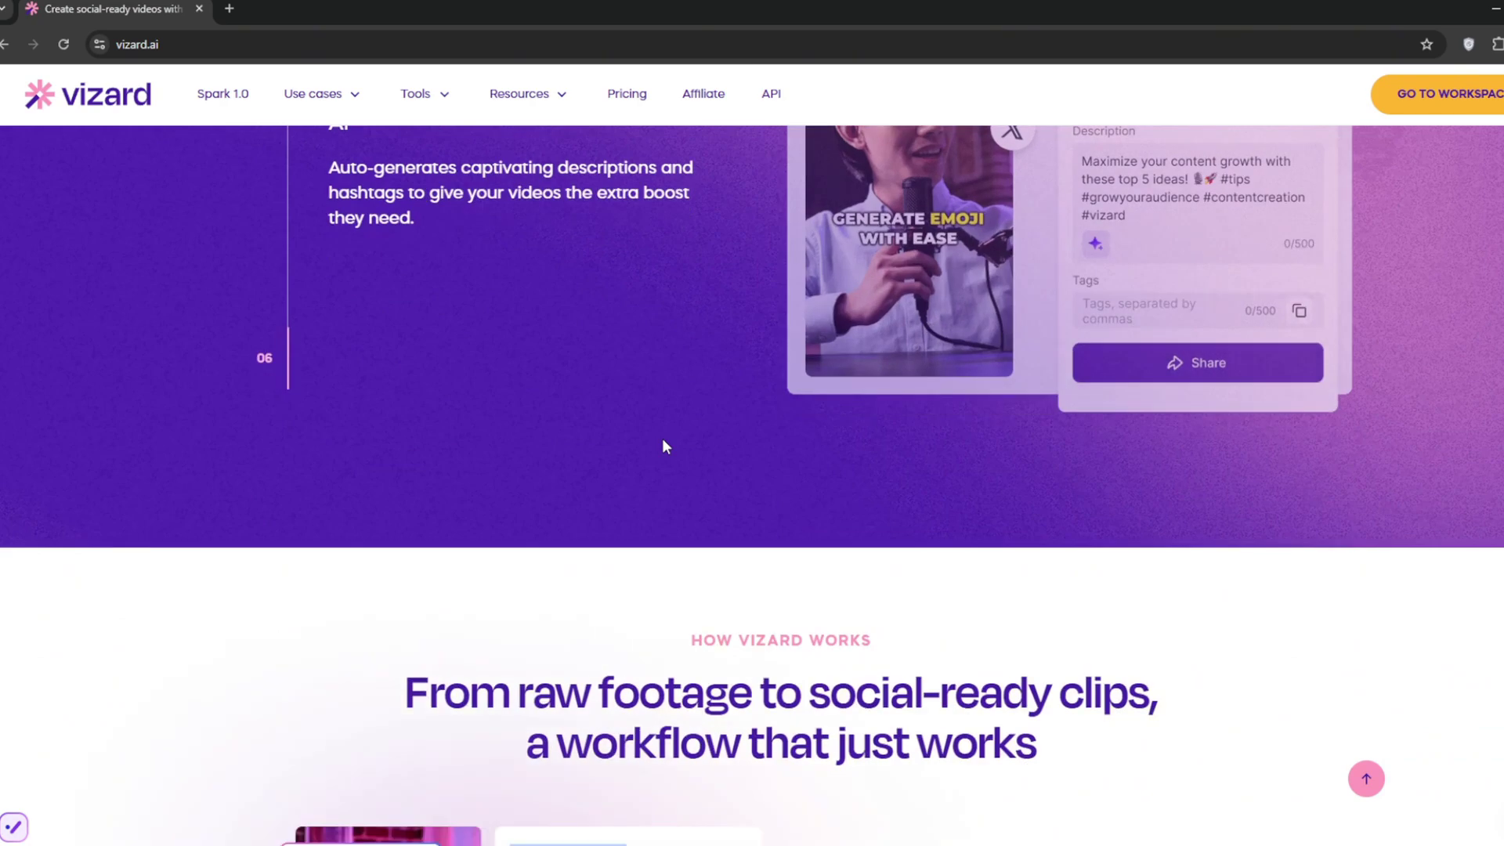
{"action": "scroll", "coordinate": [793, 420], "scroll_direction": "up", "scroll_amount": 12}
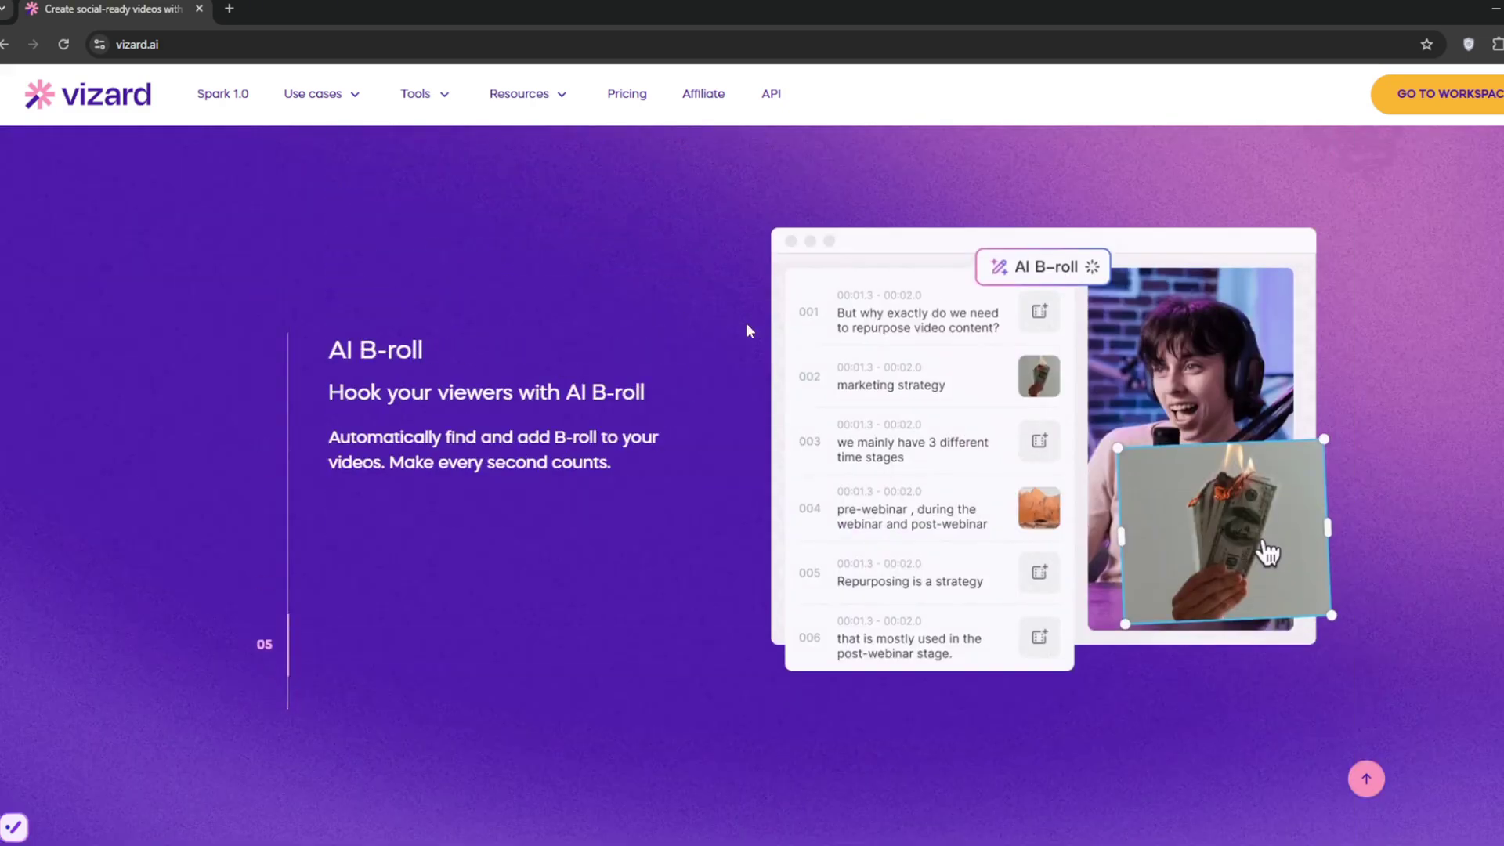
- Open the full Vizard tools page from the Tools menu, highlight its heading, and return to the top
{"action": "left_click", "coordinate": [417, 95]}
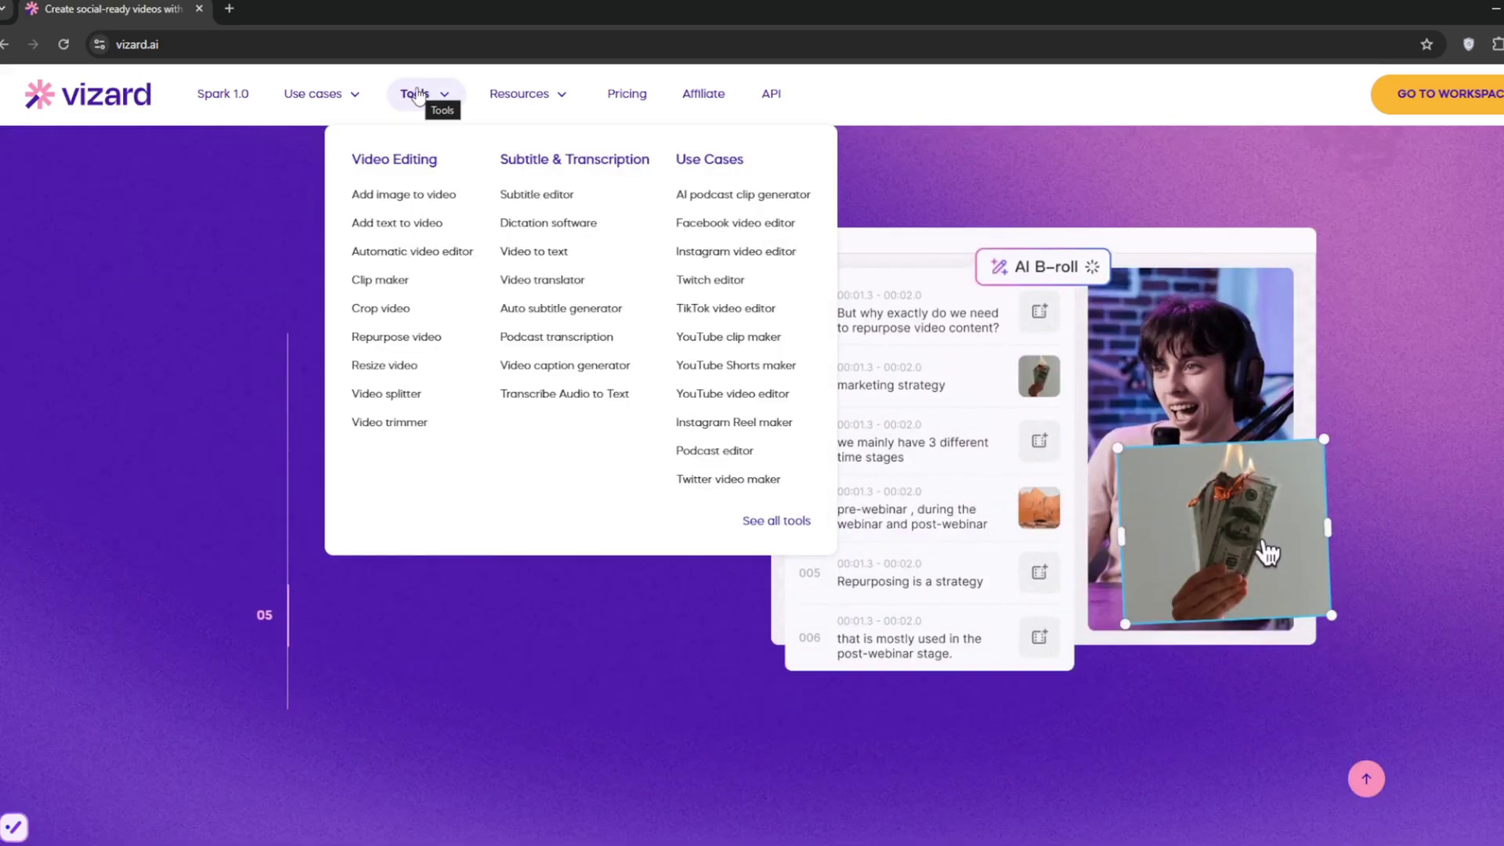
{"action": "mouse_move", "coordinate": [418, 94]}
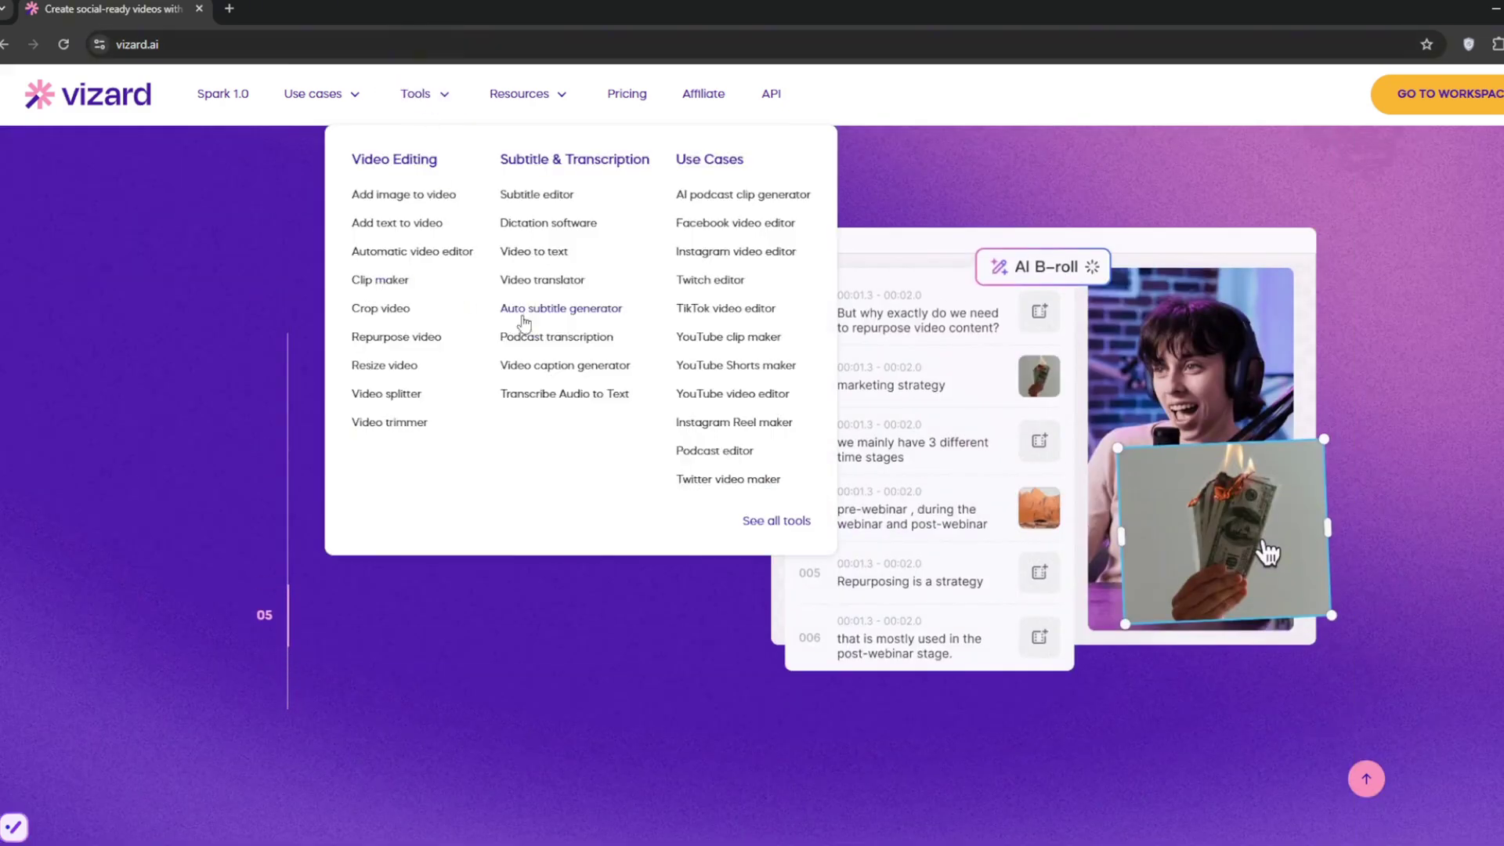
{"action": "left_click", "coordinate": [790, 529]}
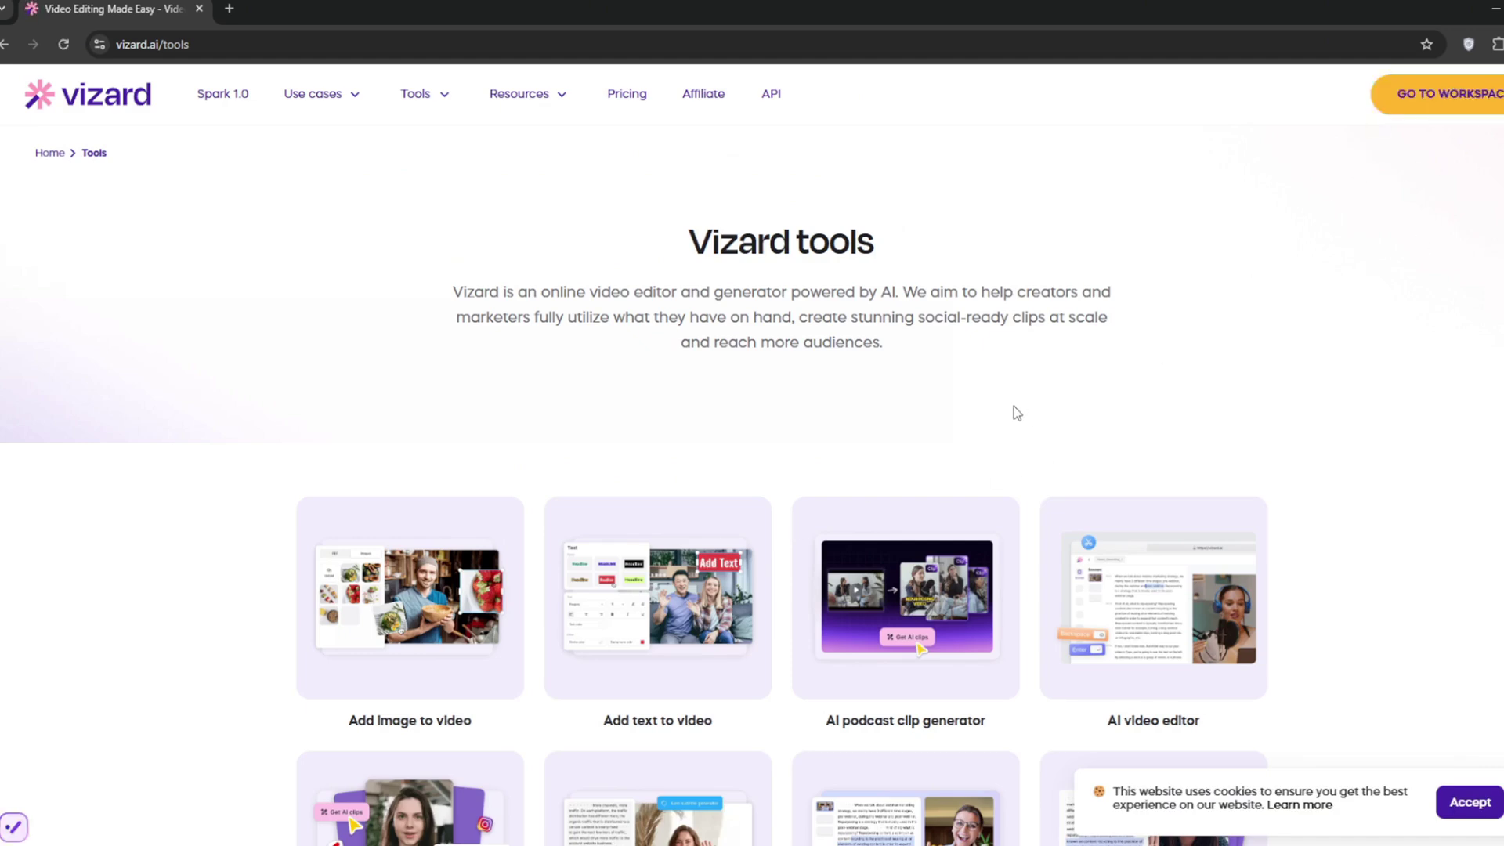
{"action": "left_click_drag", "start_coordinate": [634, 252], "coordinate": [872, 249]}
{"action": "scroll", "coordinate": [637, 358], "scroll_direction": "down", "scroll_amount": 12}
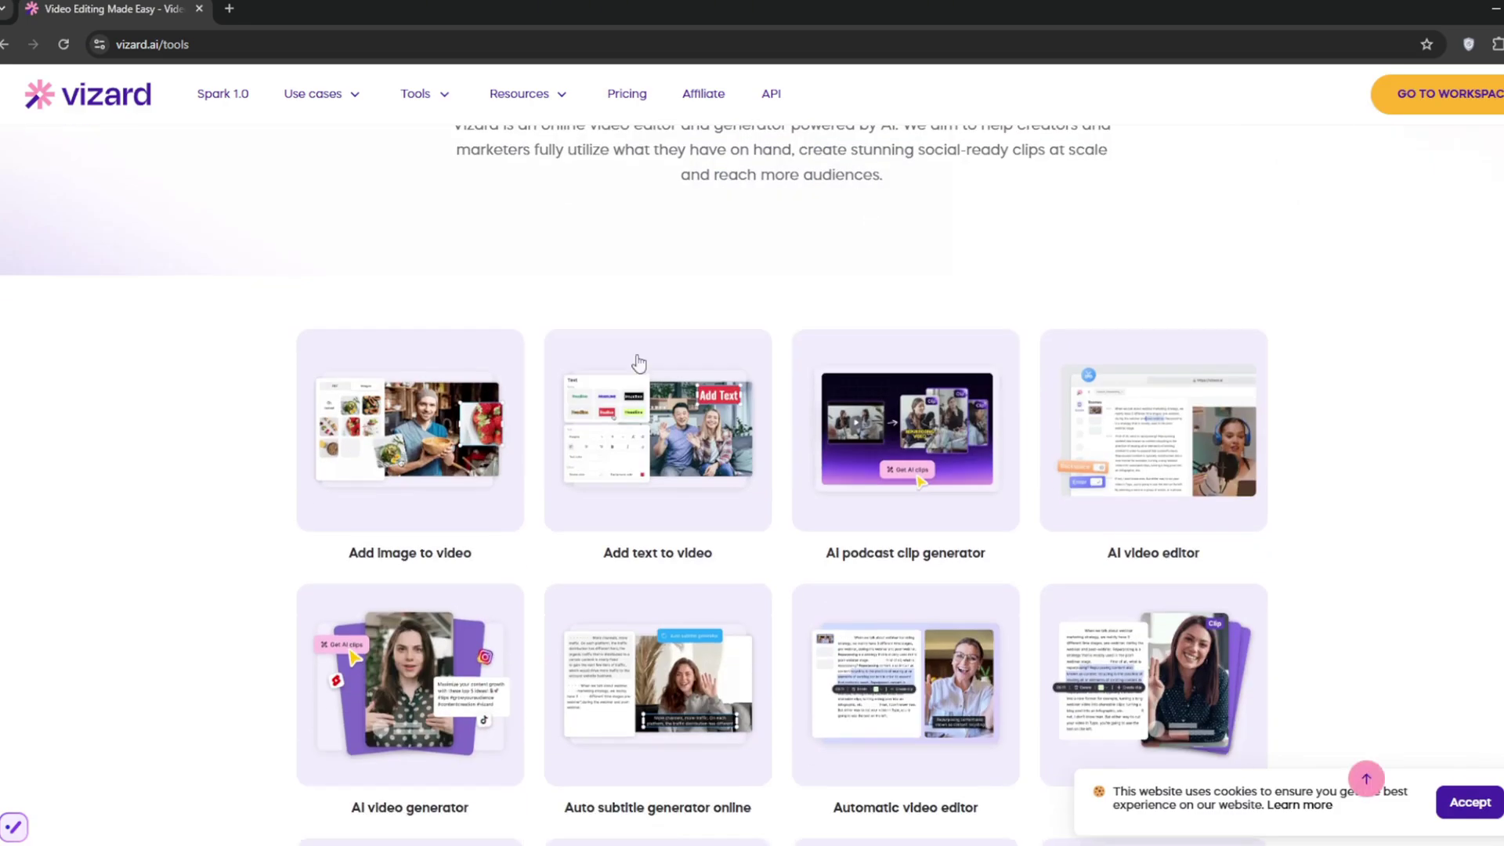
{"action": "scroll", "coordinate": [262, 559], "scroll_direction": "down", "scroll_amount": 7}
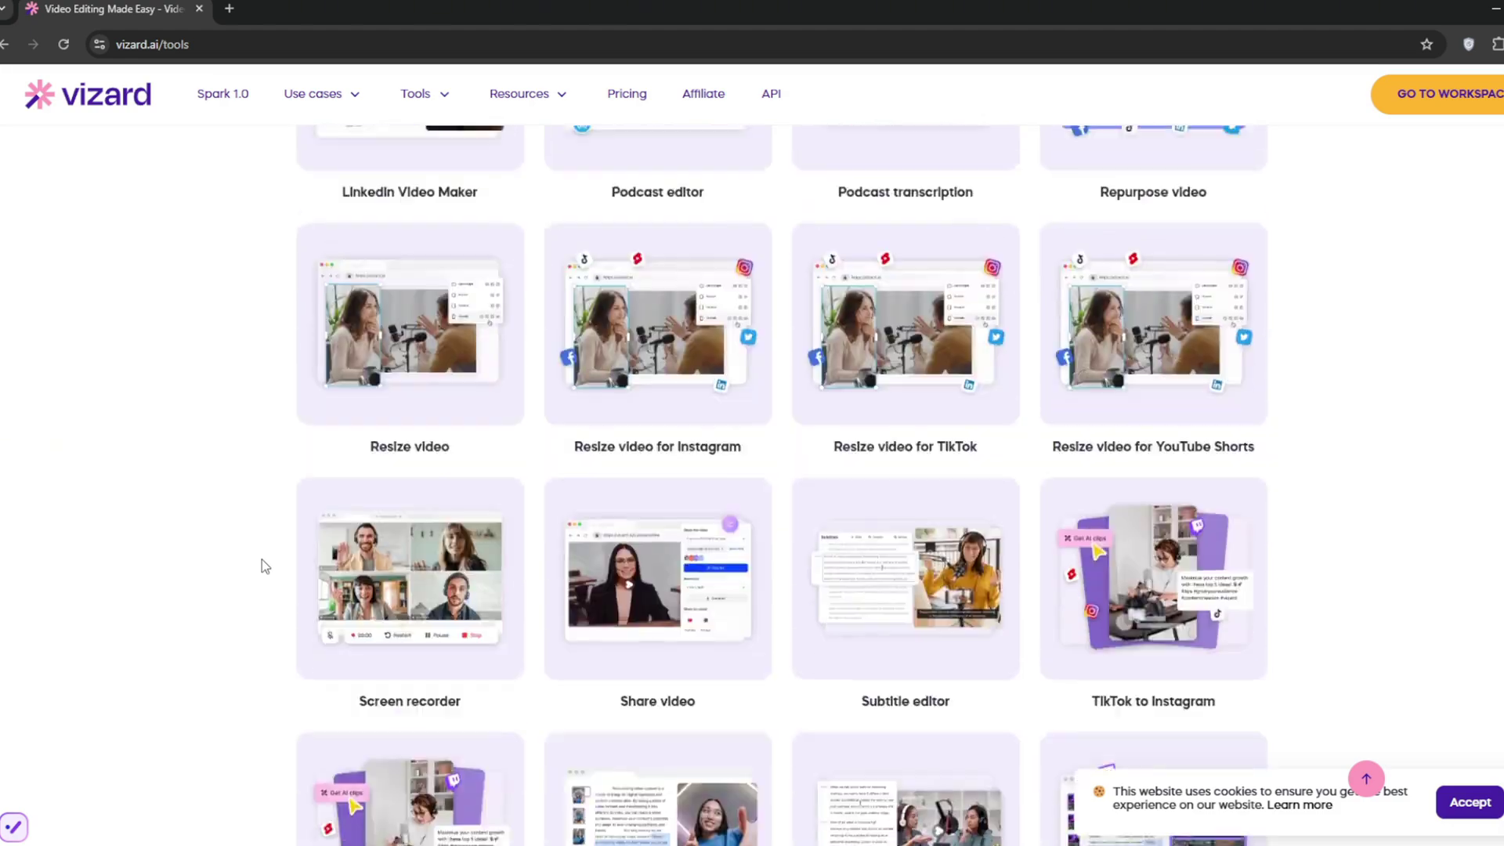
{"action": "key", "text": "Home"}
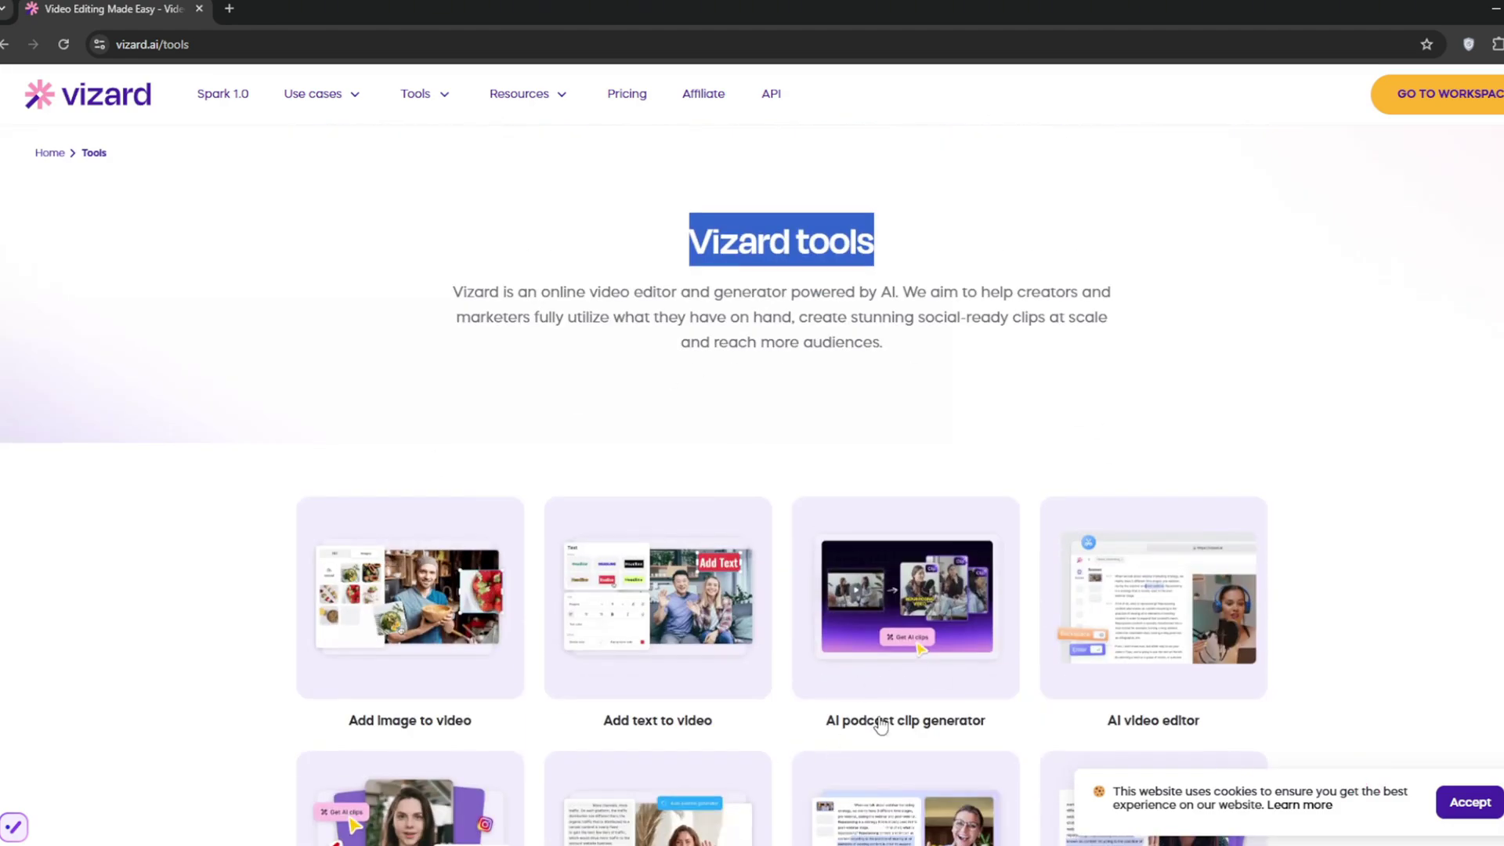
- Paste the YouTube link into the AI podcast clip generator, keep English, and upload the video
{"action": "left_click", "coordinate": [867, 605]}
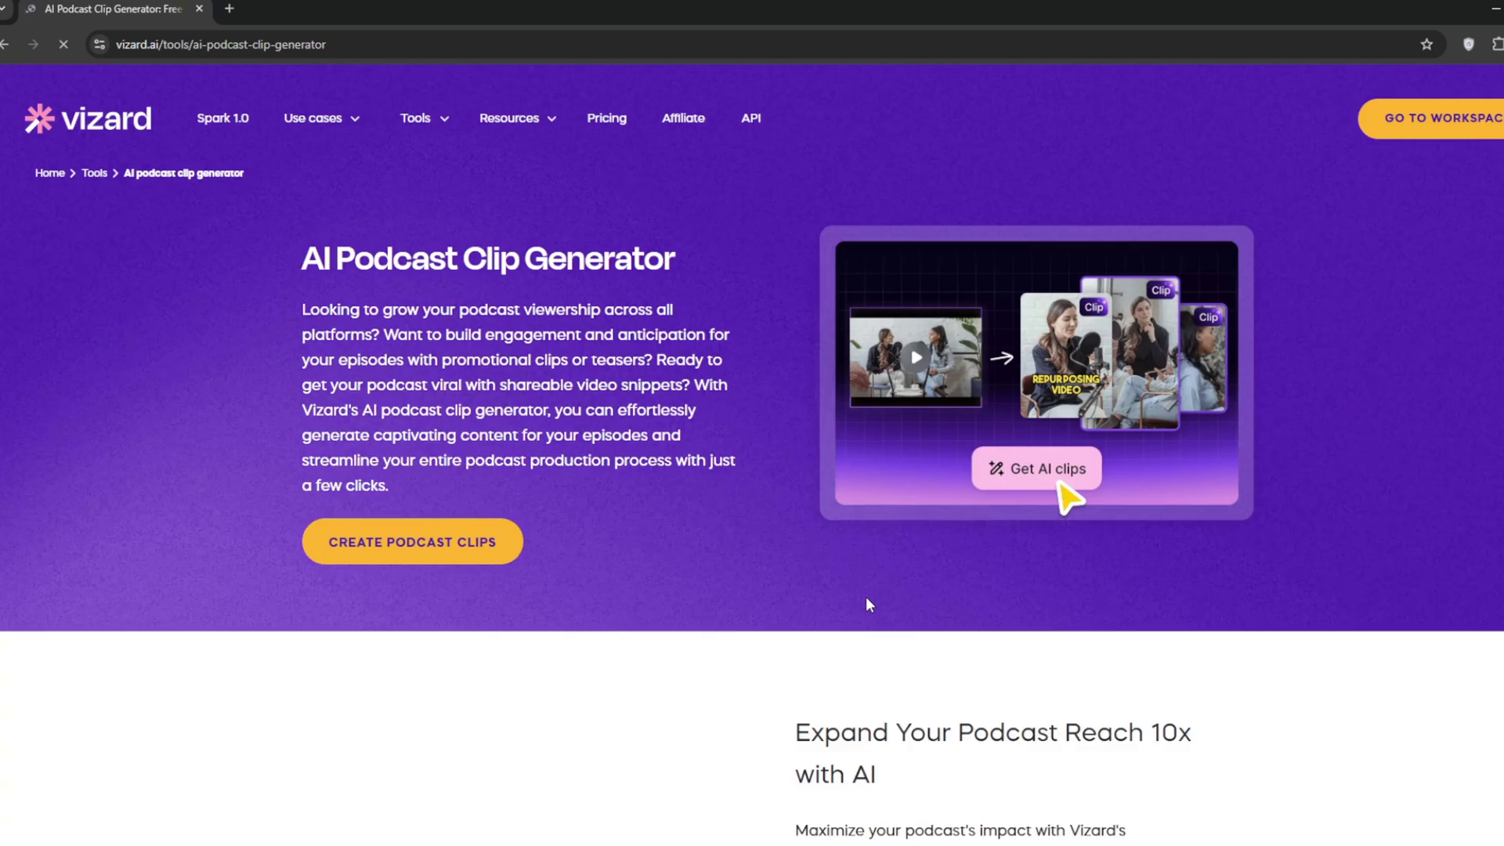
{"action": "left_click", "coordinate": [437, 548]}
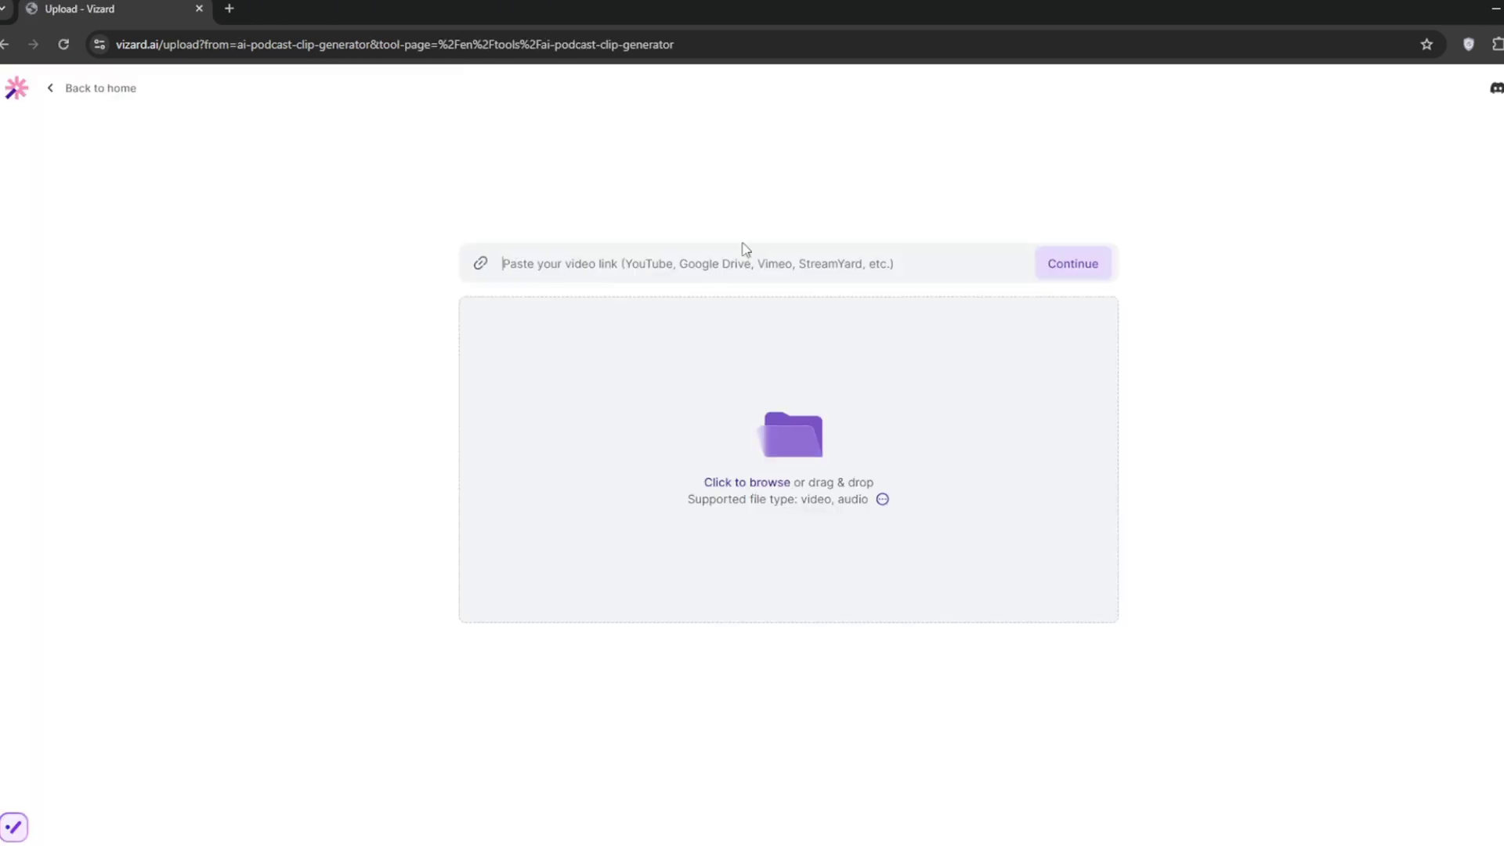
{"action": "key", "text": "ctrl+v"}
{"action": "left_click", "coordinate": [1073, 264]}
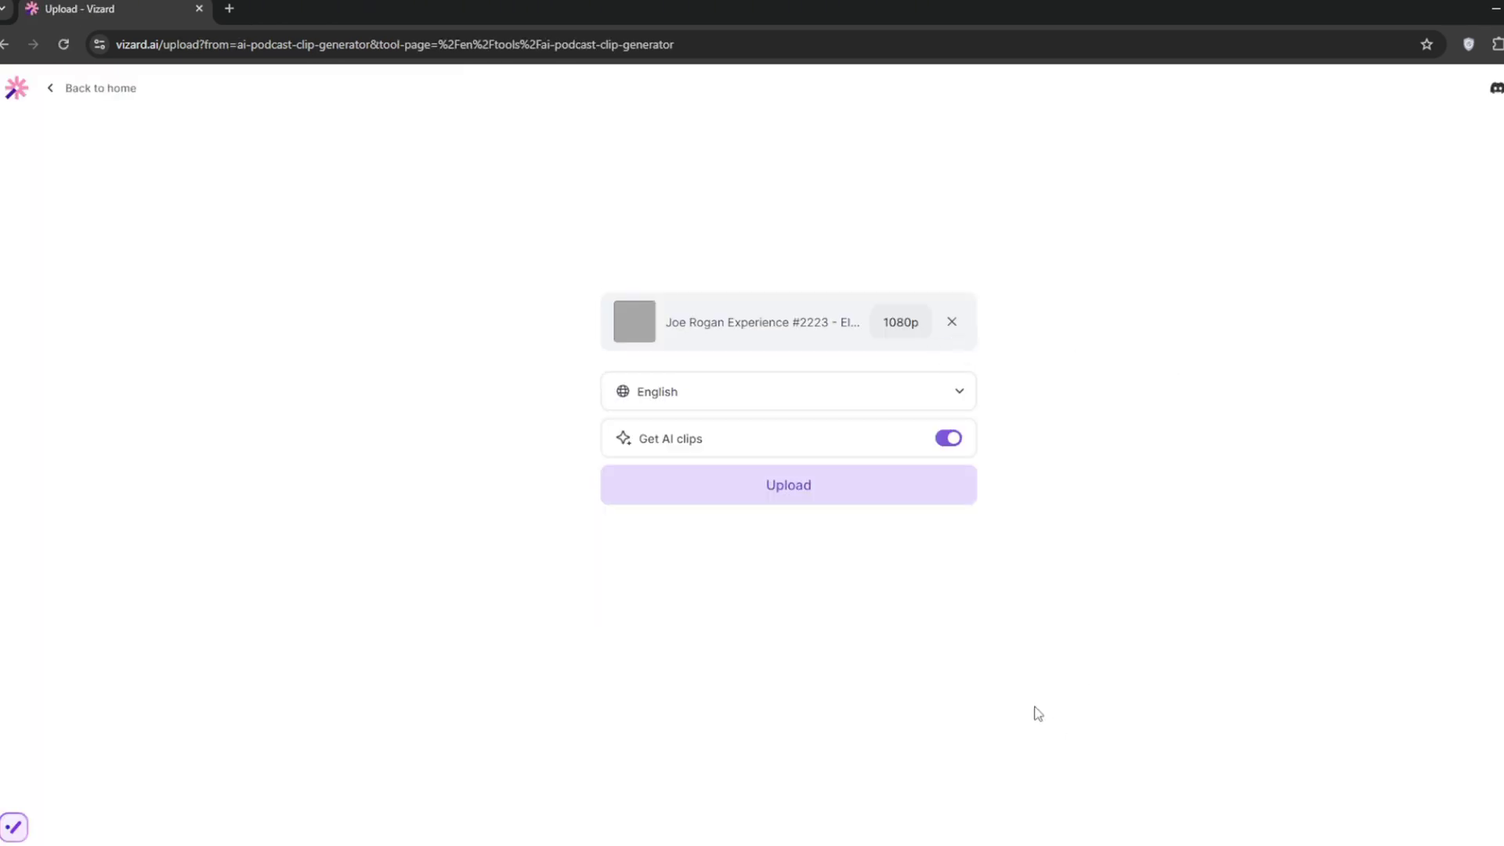
{"action": "left_click", "coordinate": [866, 401]}
{"action": "left_click", "coordinate": [534, 612]}
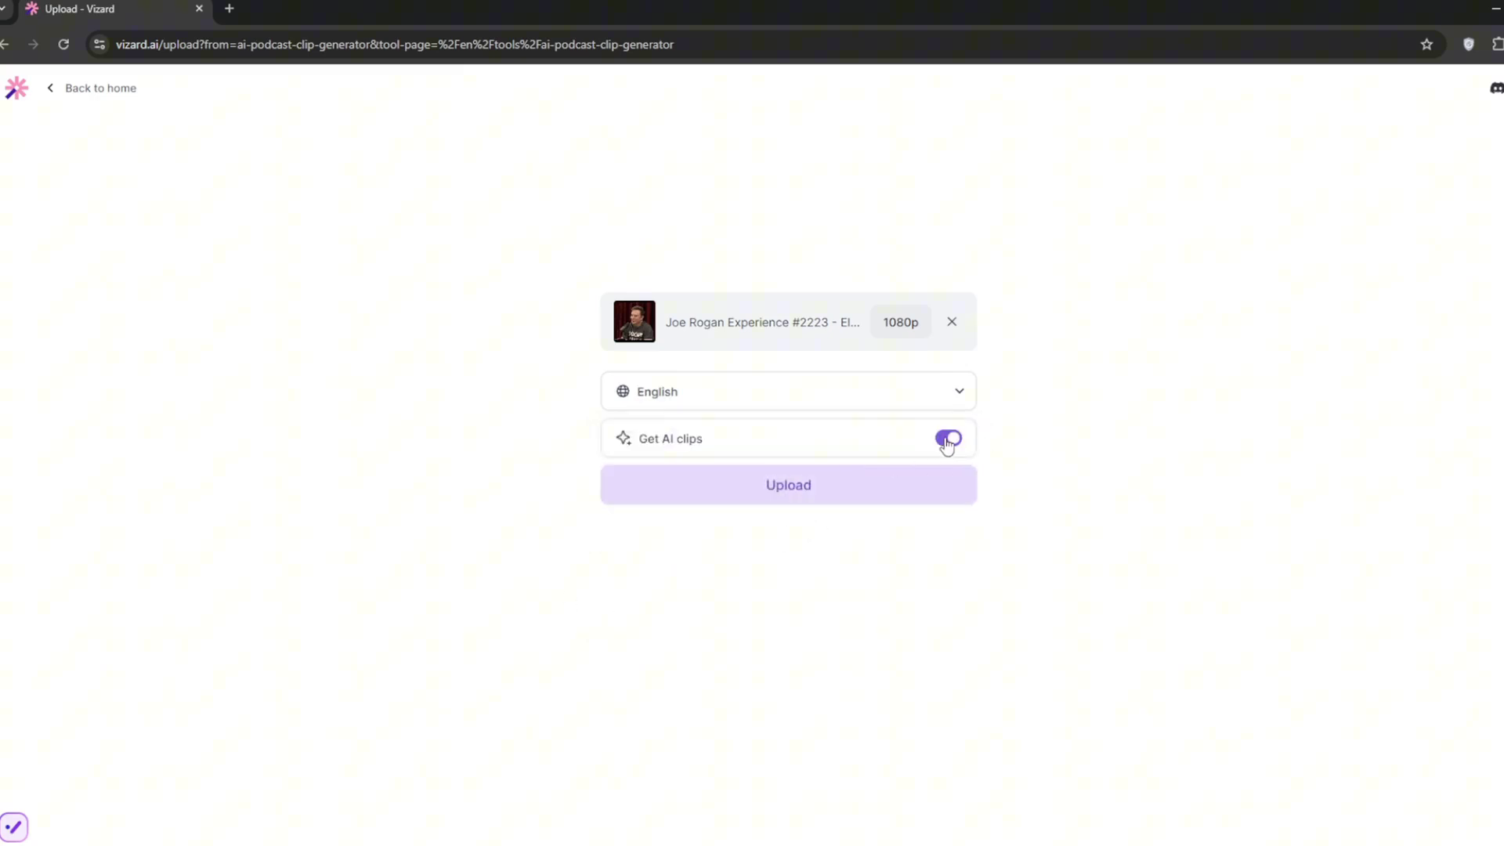
{"action": "left_click", "coordinate": [827, 488]}
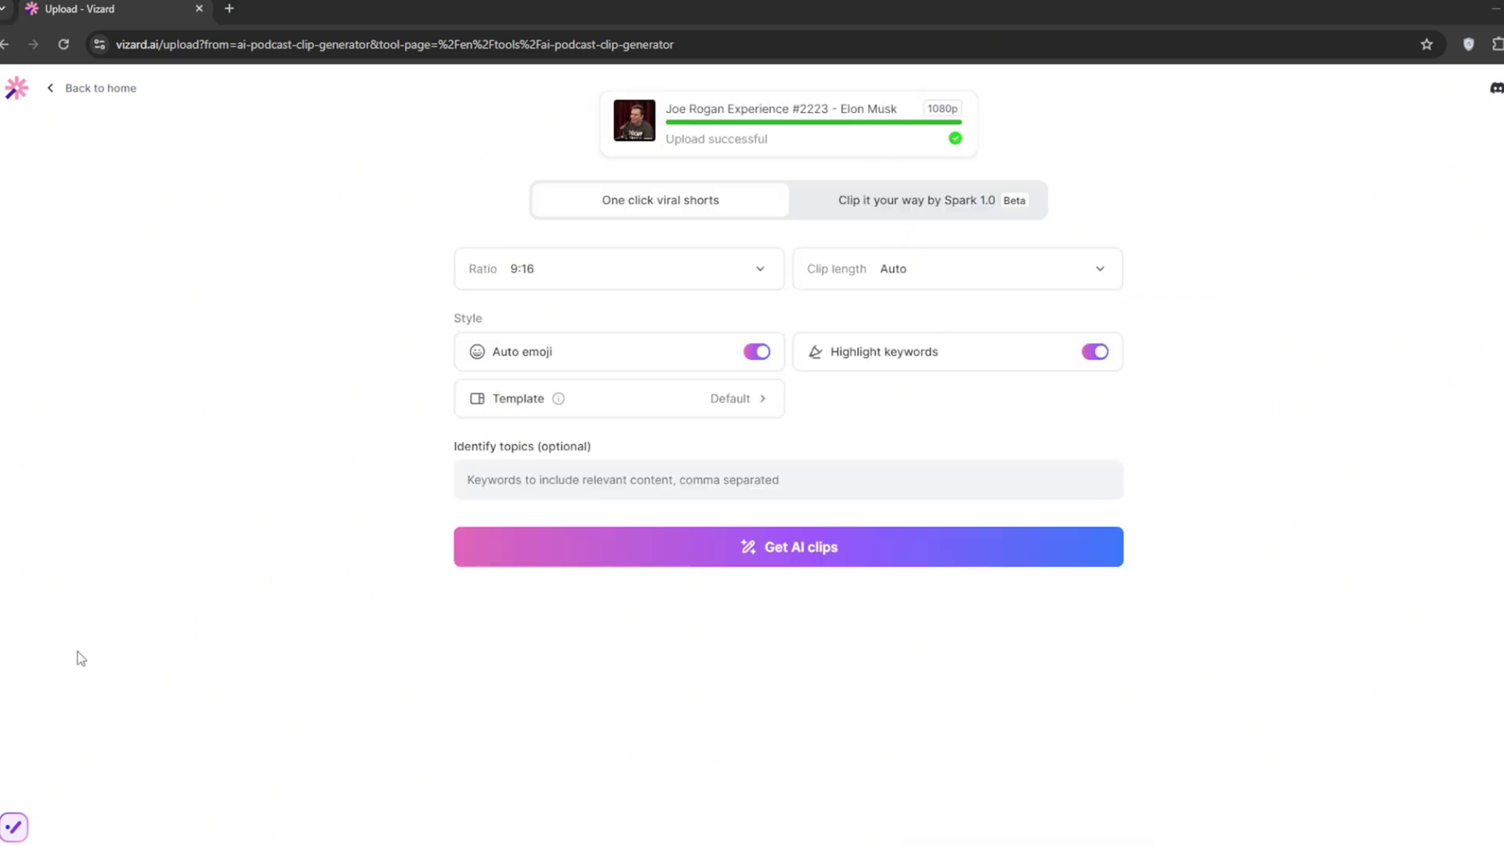
- Set the clip ratio to 9:16 and the clip length to 30s-60s
{"action": "mouse_move", "coordinate": [760, 367]}
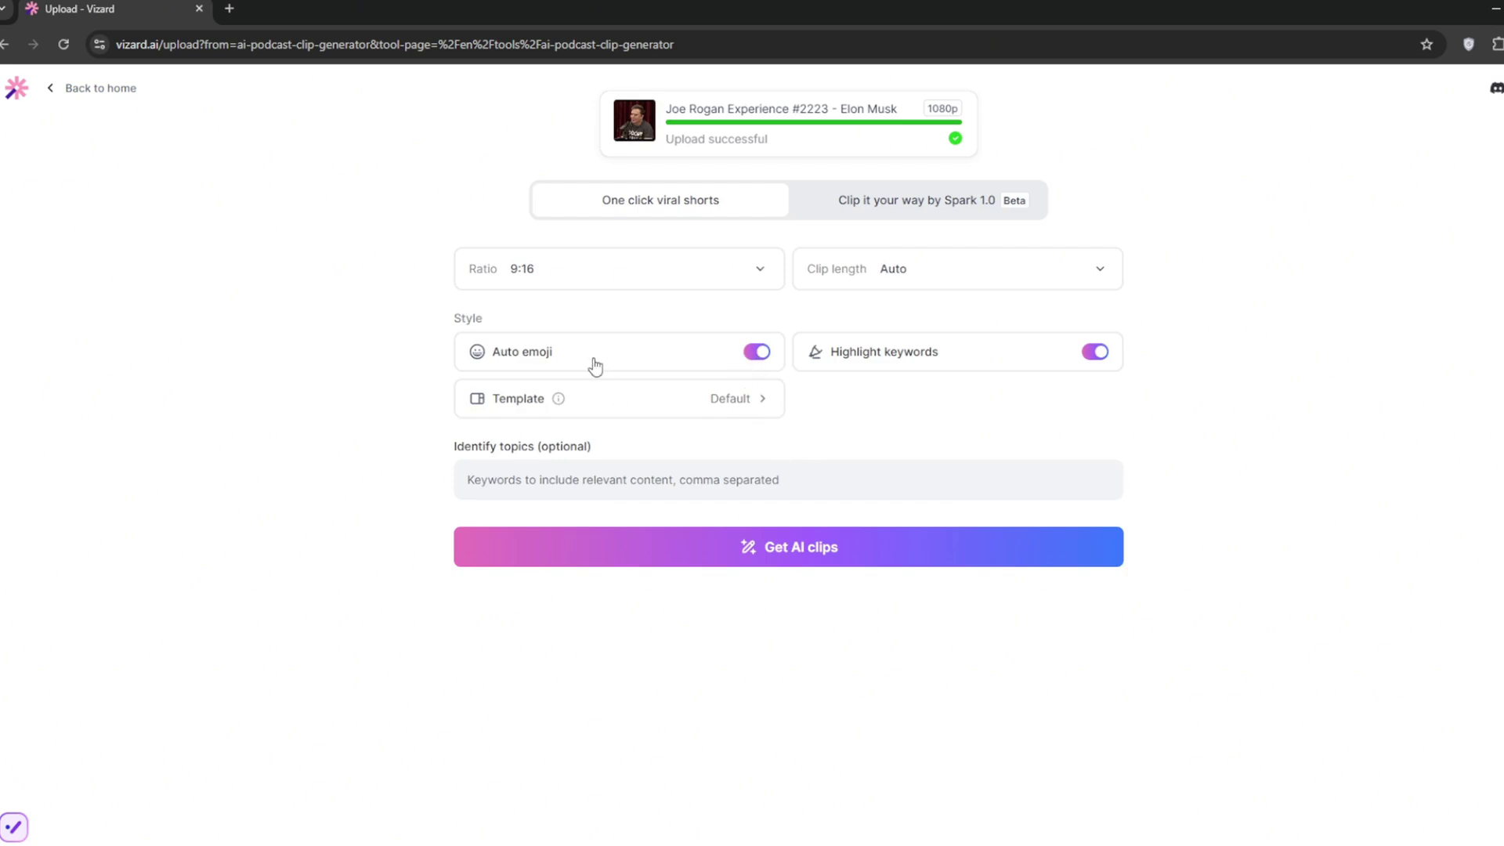
{"action": "left_click", "coordinate": [614, 271]}
{"action": "left_click", "coordinate": [568, 333]}
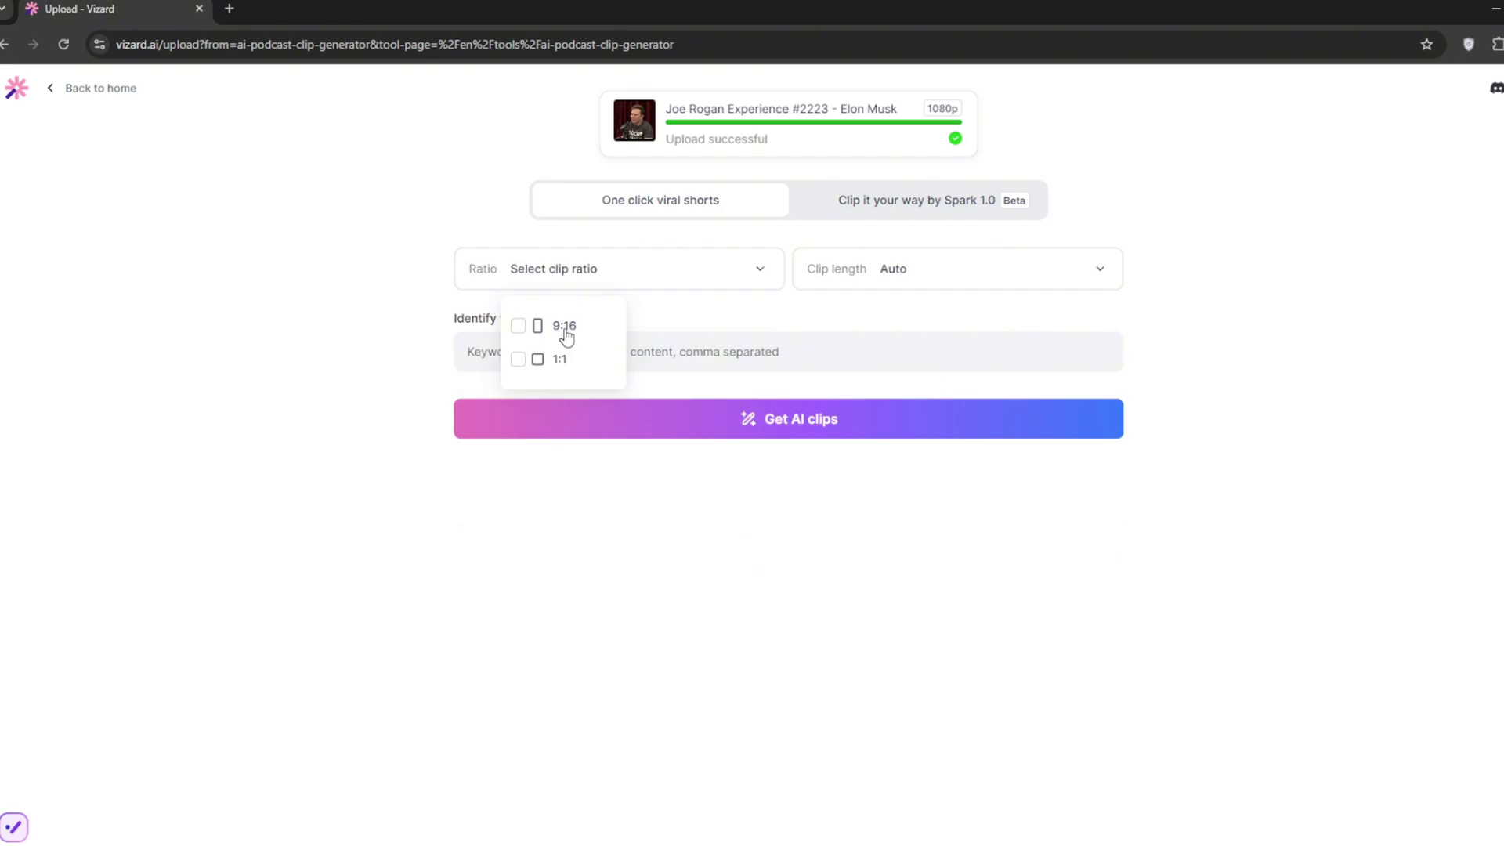
{"action": "left_click", "coordinate": [567, 331]}
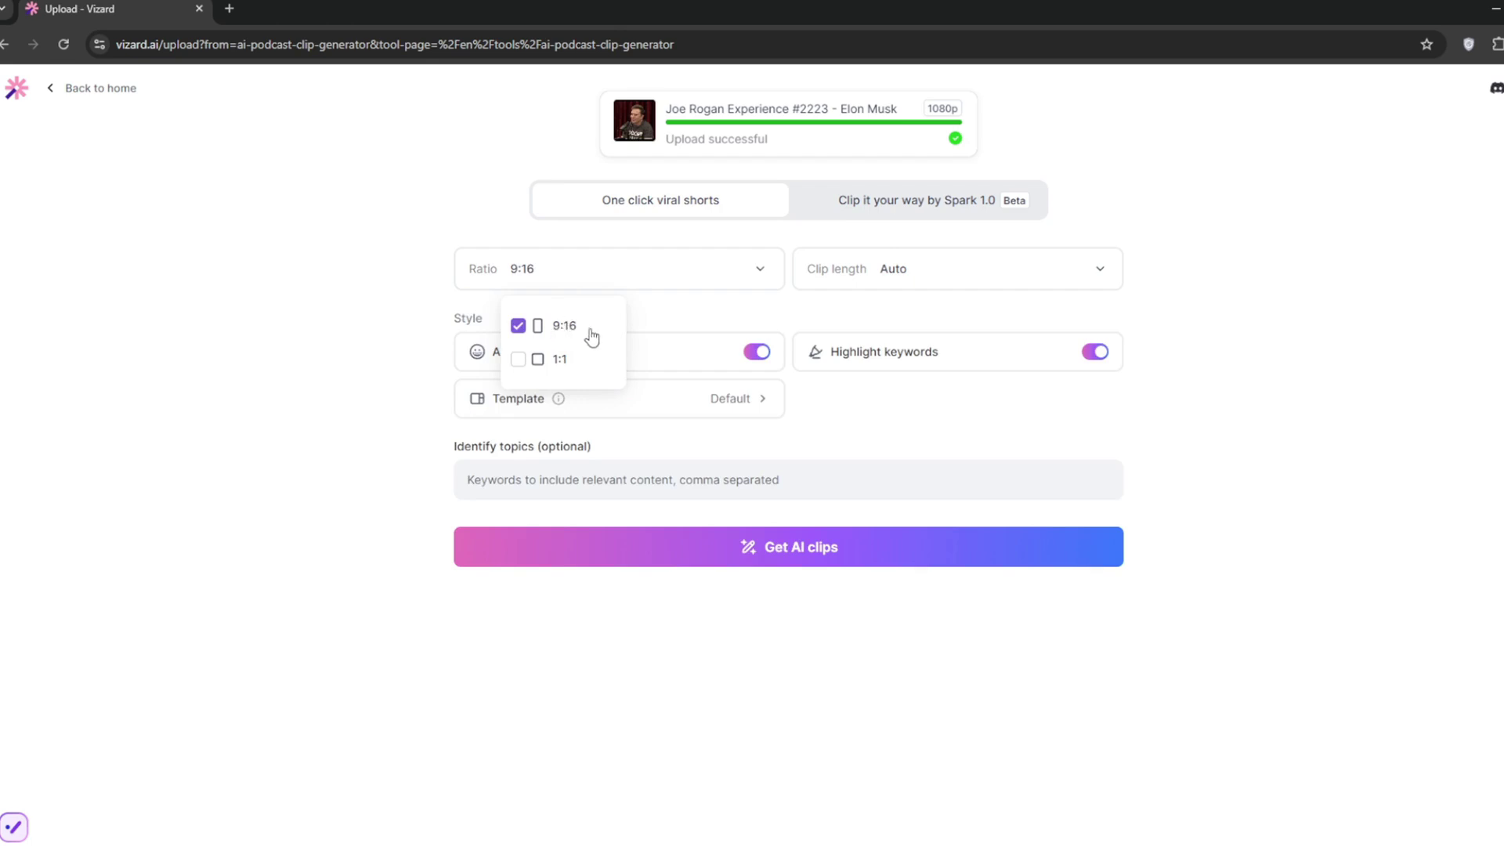
{"action": "left_click", "coordinate": [907, 419]}
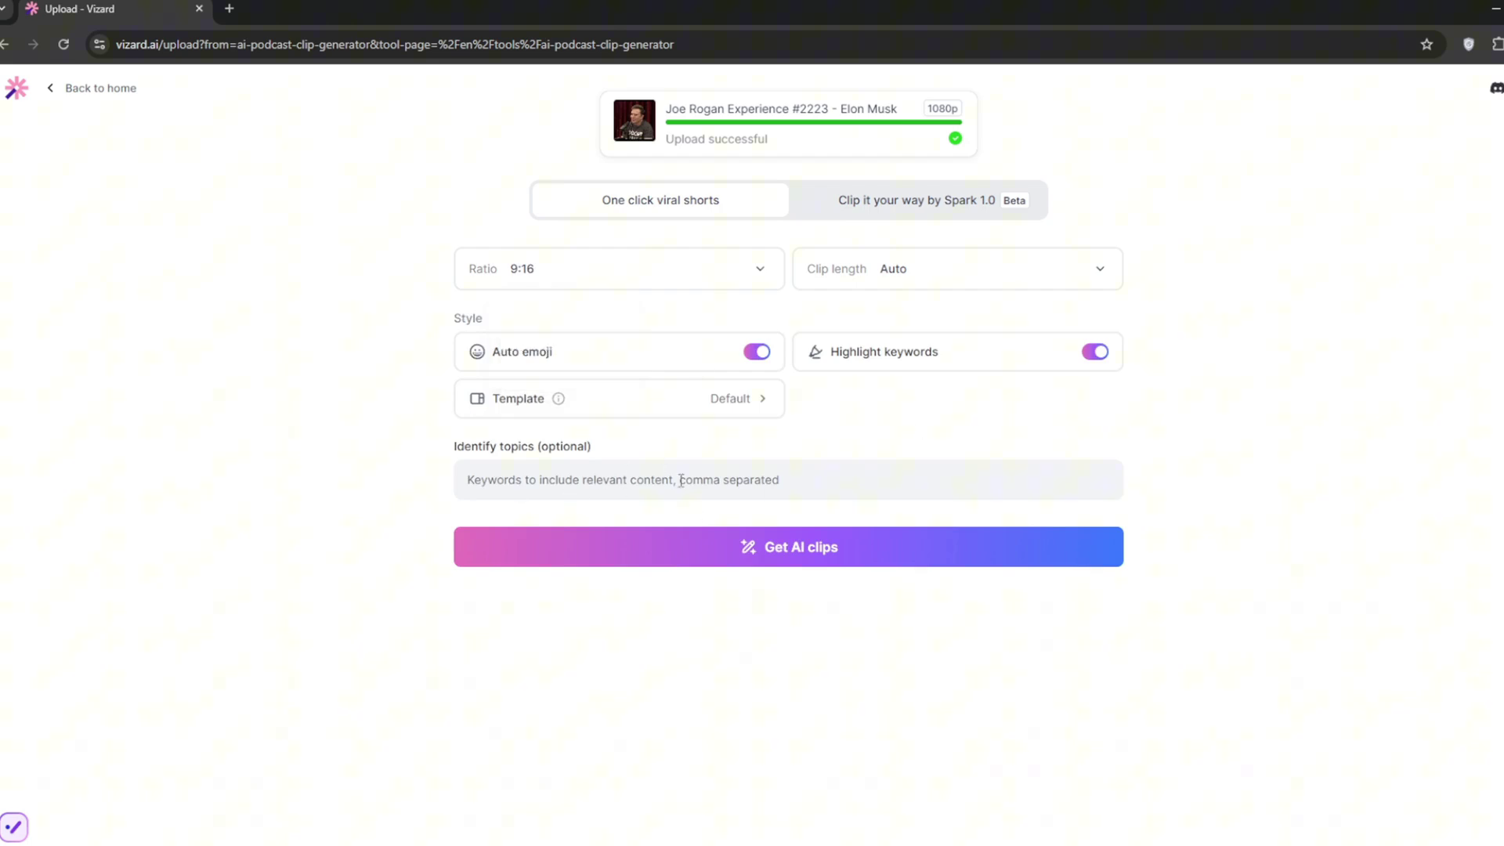
{"action": "left_click", "coordinate": [1100, 269]}
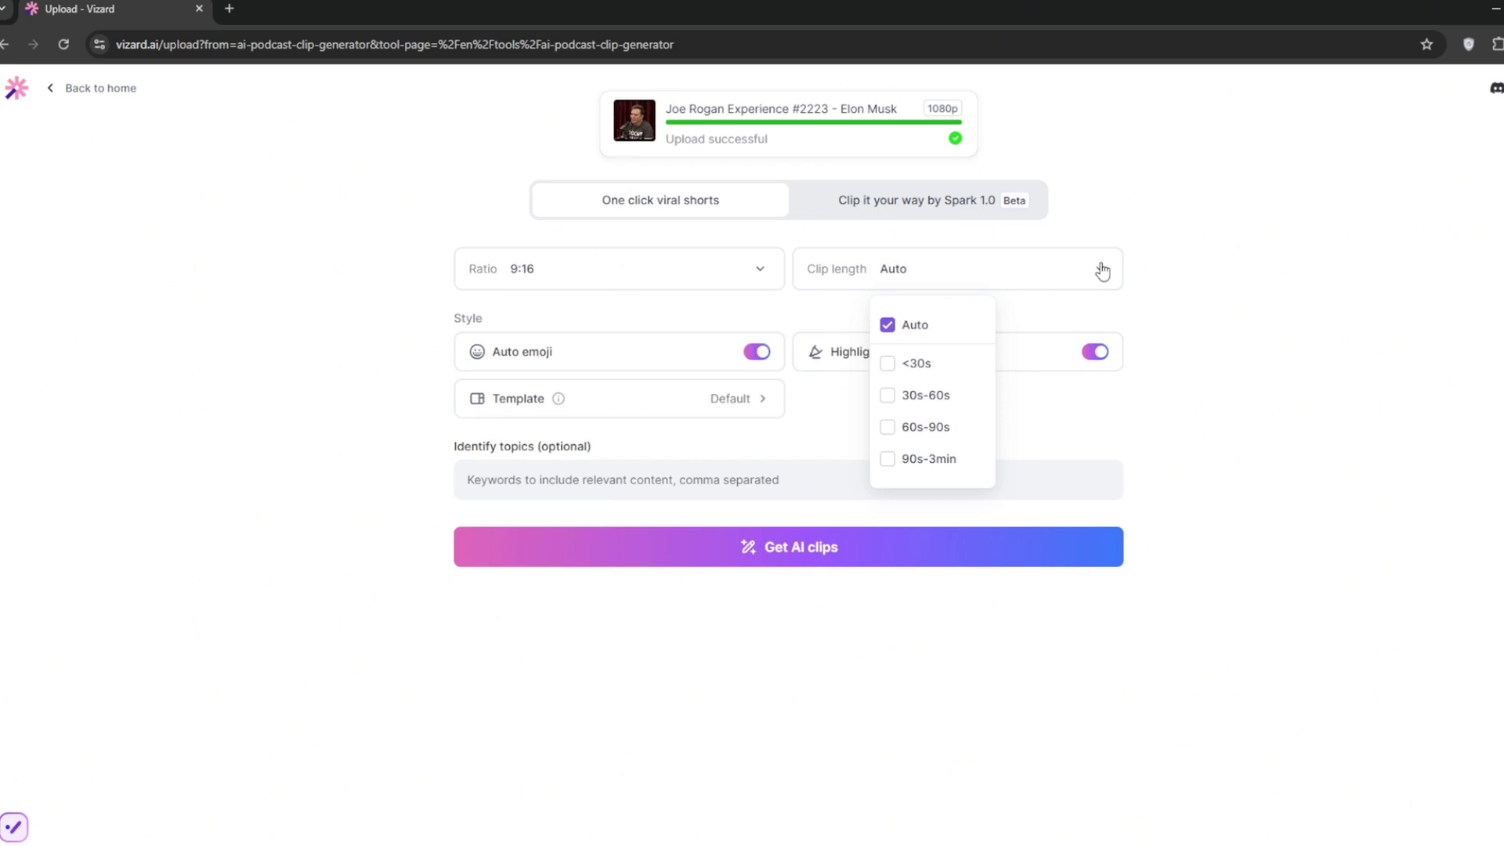
{"action": "left_click", "coordinate": [889, 396]}
{"action": "left_click", "coordinate": [1261, 425]}
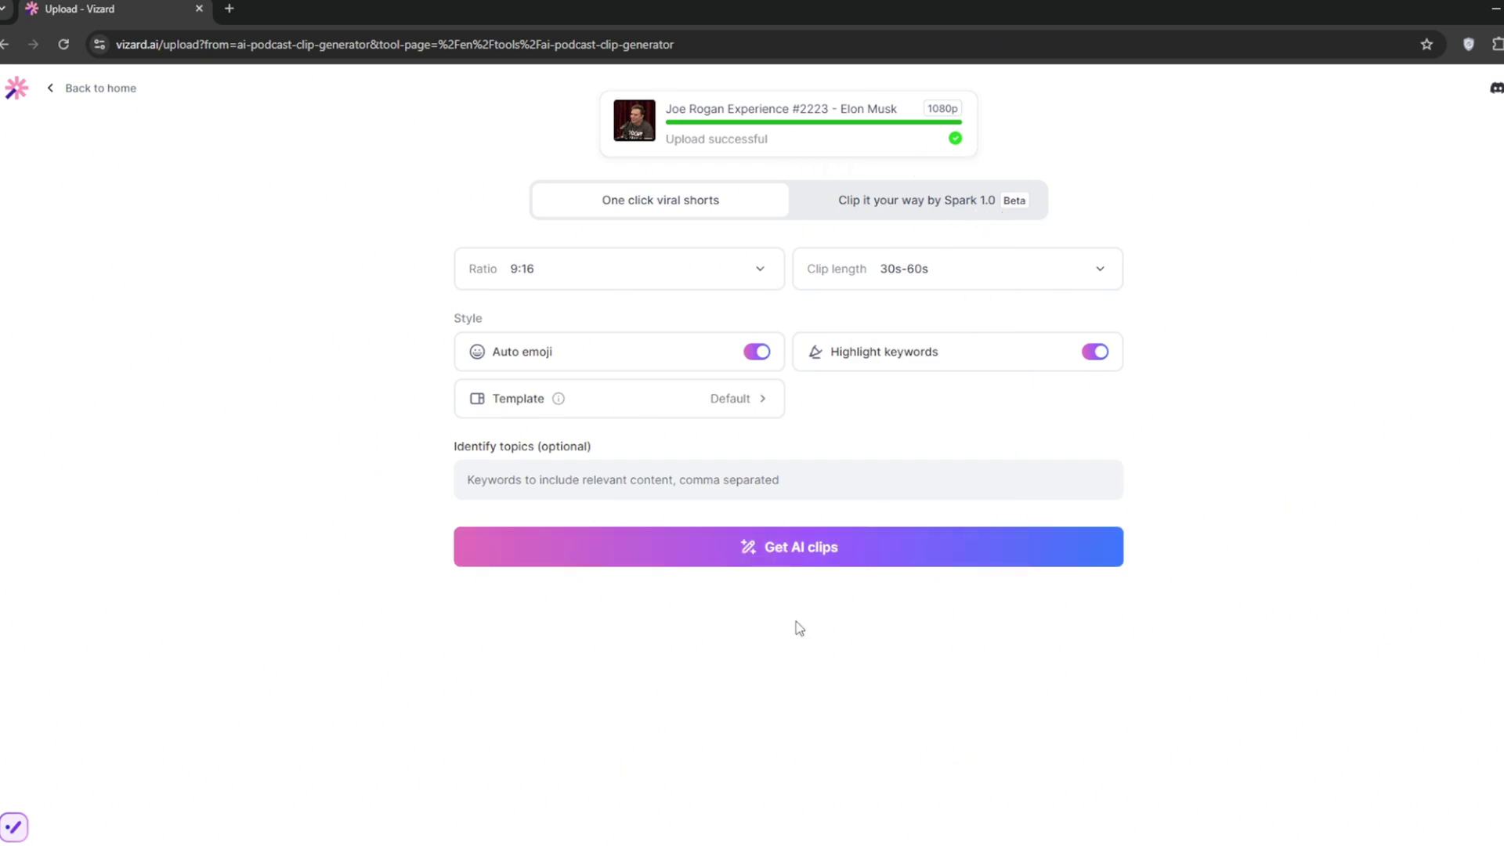
- Generate the AI clips and scroll through the list ranked by viral score
{"action": "left_click", "coordinate": [806, 550]}
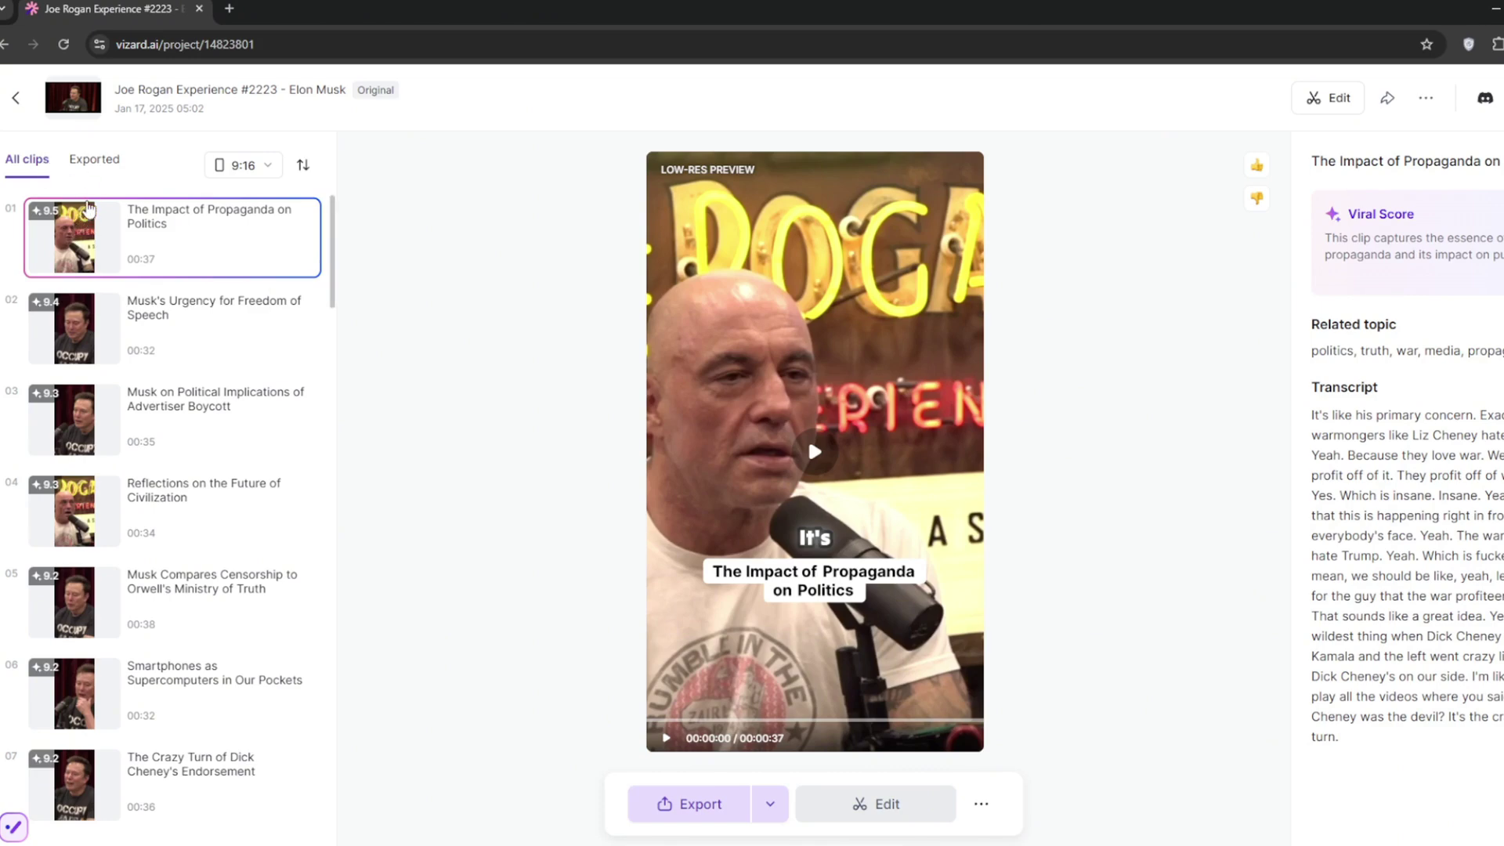
{"action": "scroll", "coordinate": [151, 228], "scroll_direction": "down", "scroll_amount": 14}
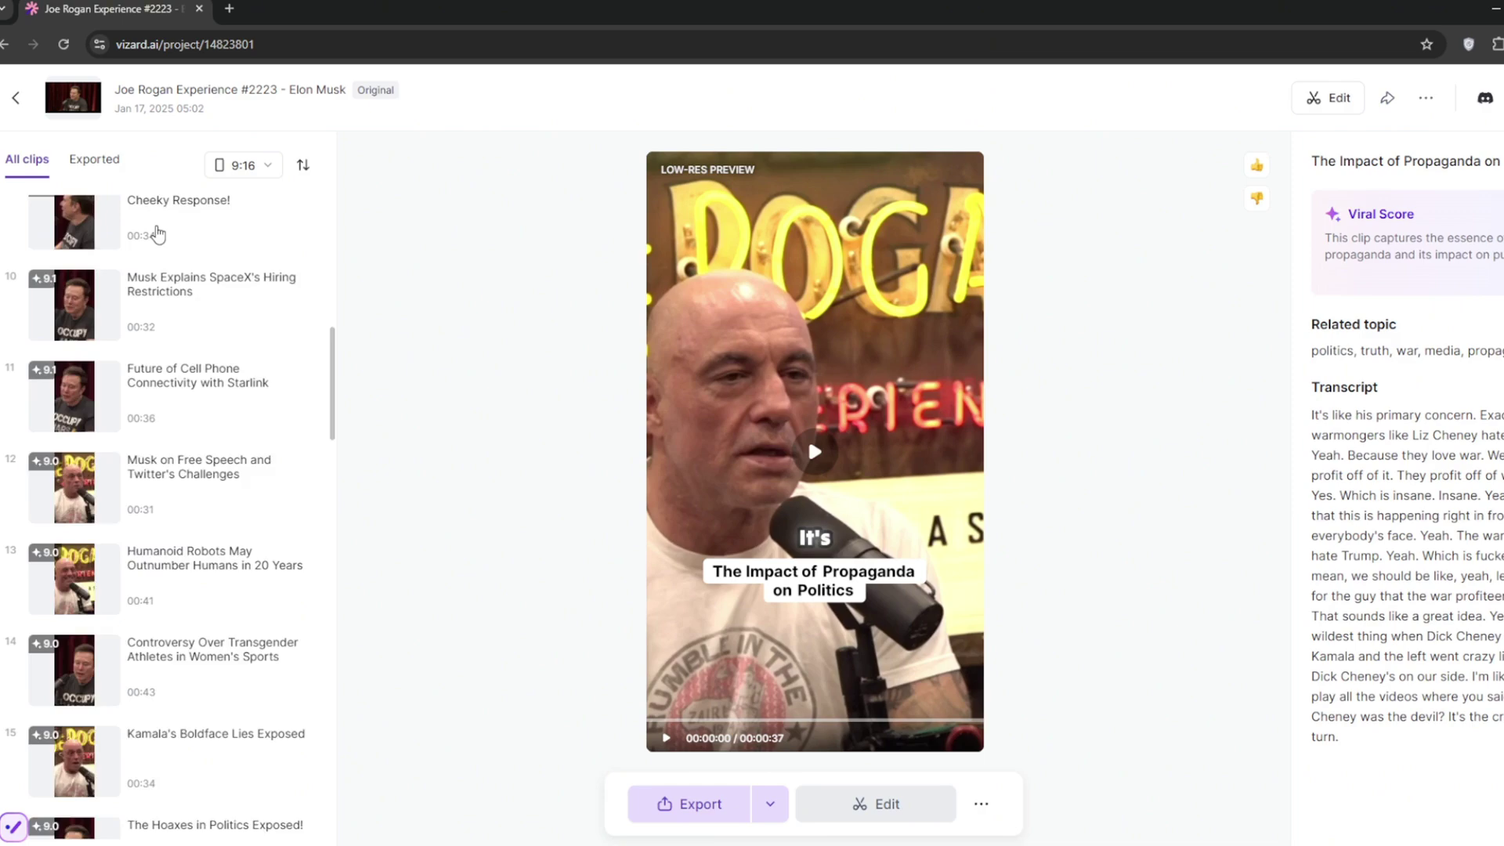
{"action": "scroll", "coordinate": [159, 233], "scroll_direction": "down", "scroll_amount": 19}
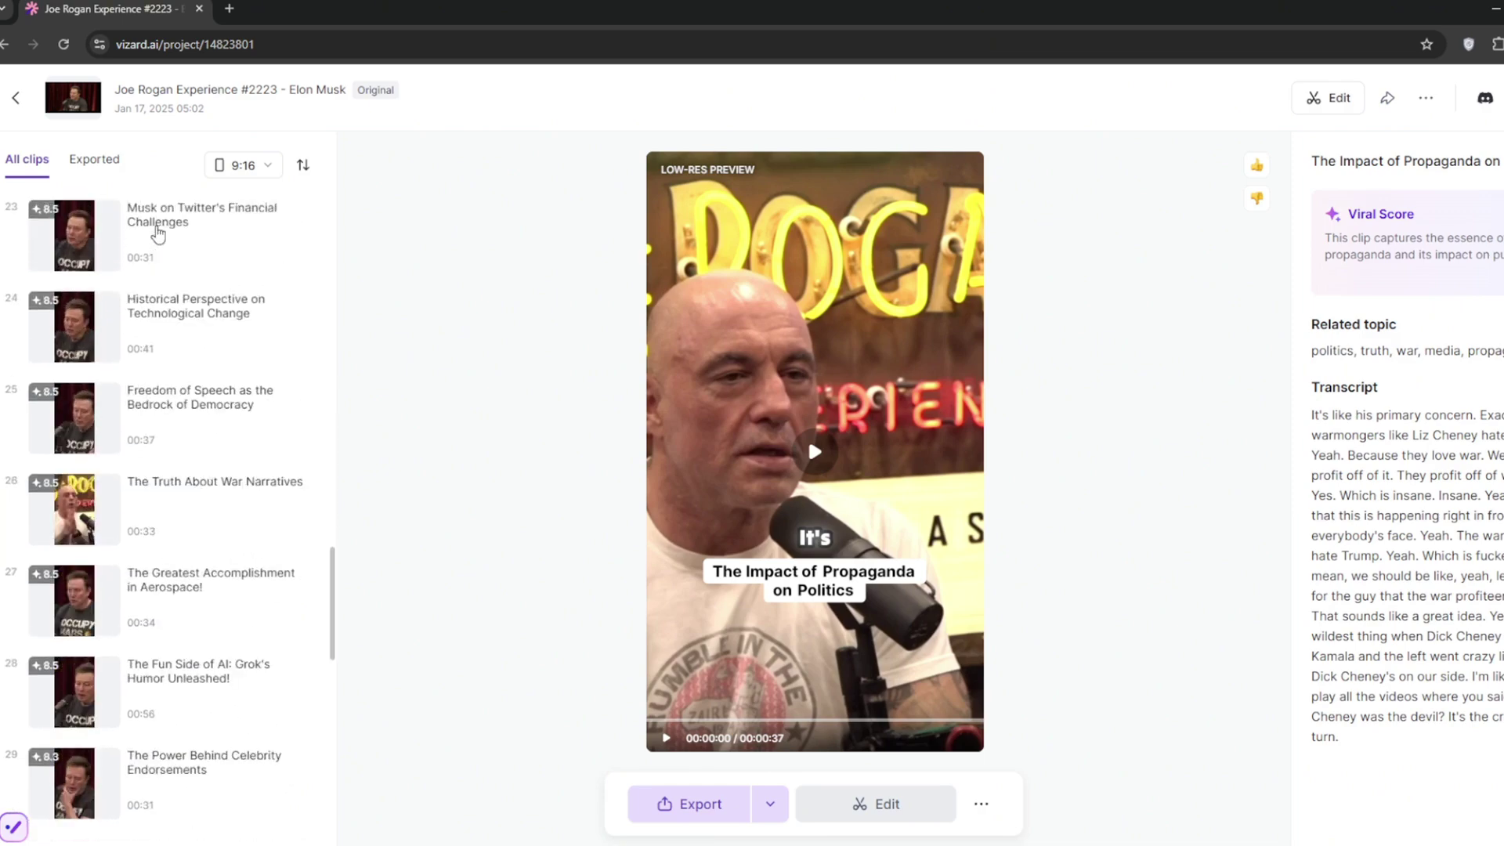
{"action": "scroll", "coordinate": [156, 231], "scroll_direction": "down", "scroll_amount": 5}
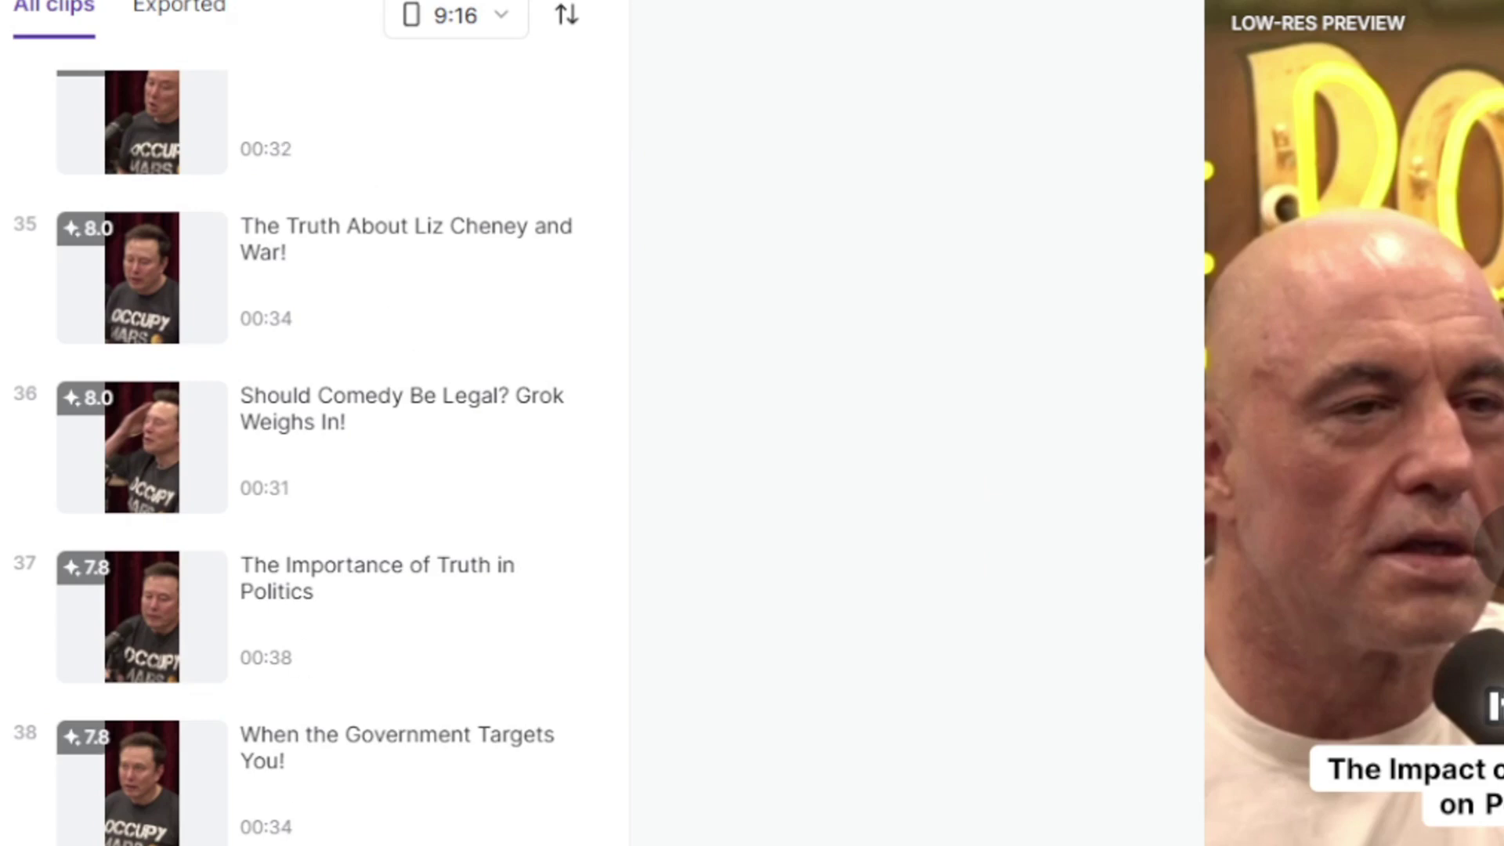
{"action": "mouse_move", "coordinate": [82, 591]}
{"action": "scroll", "coordinate": [401, 768], "scroll_direction": "up", "scroll_amount": 15}
{"action": "scroll", "coordinate": [397, 763], "scroll_direction": "up", "scroll_amount": 20}
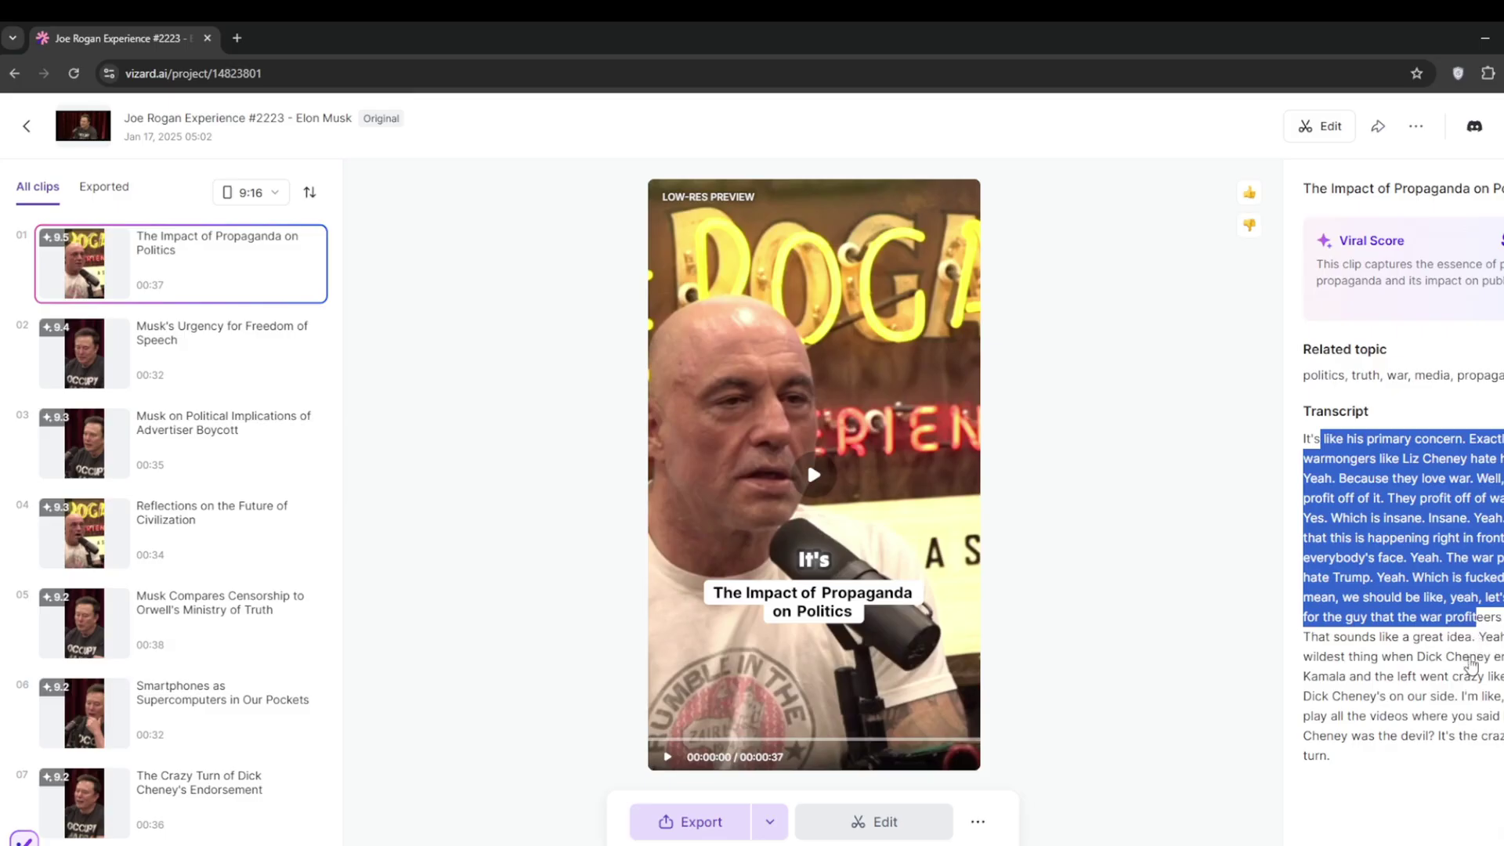
- Preview 'The Impact of Propaganda on Politics' from a later transcript line, then open it in the editor
{"action": "left_click_drag", "start_coordinate": [1458, 709], "coordinate": [1472, 717]}
{"action": "left_click", "coordinate": [1409, 676]}
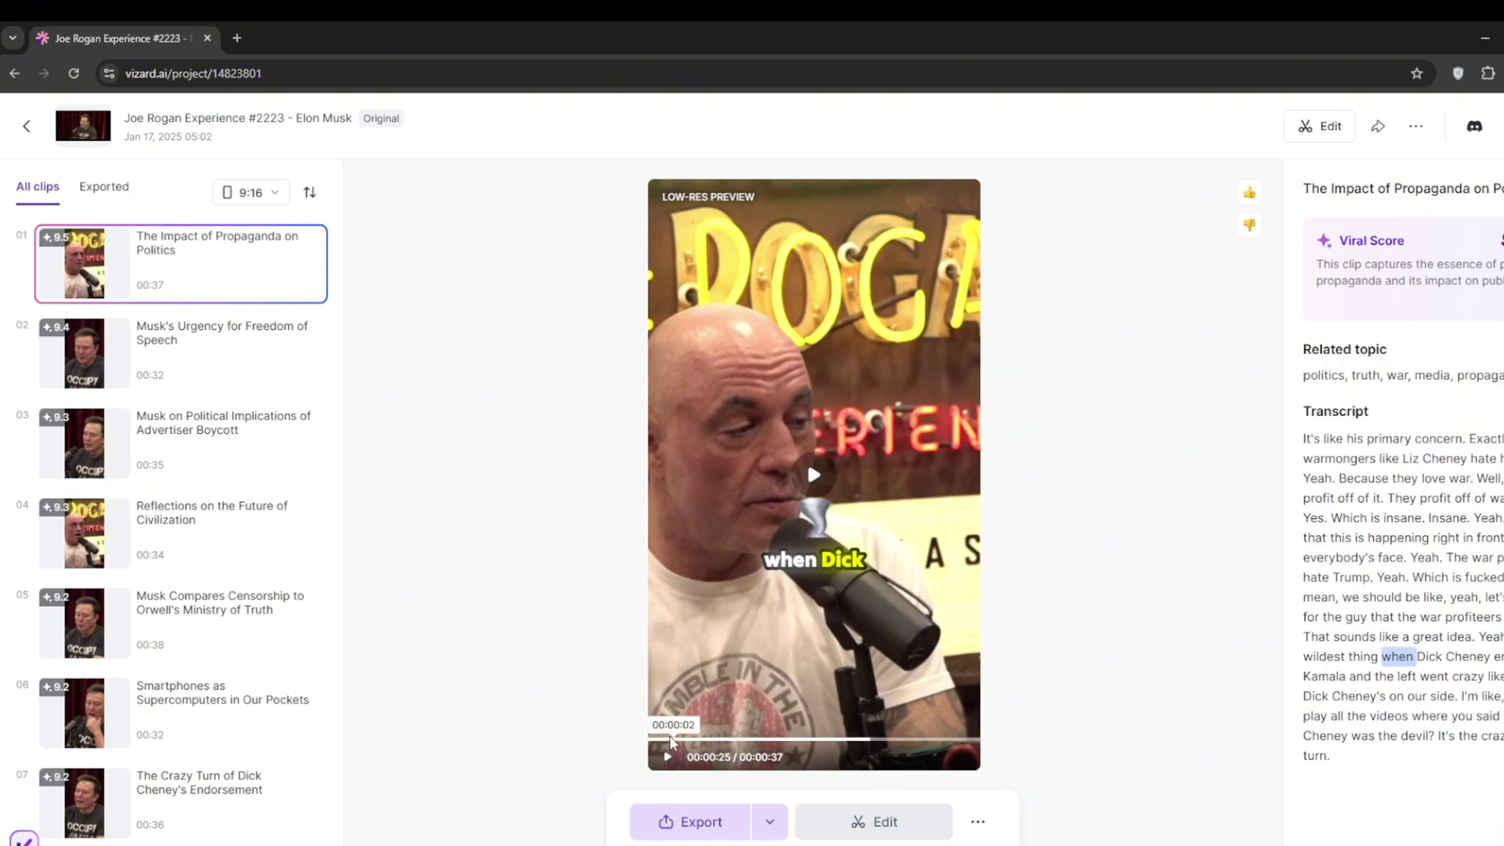
{"action": "left_click", "coordinate": [668, 758]}
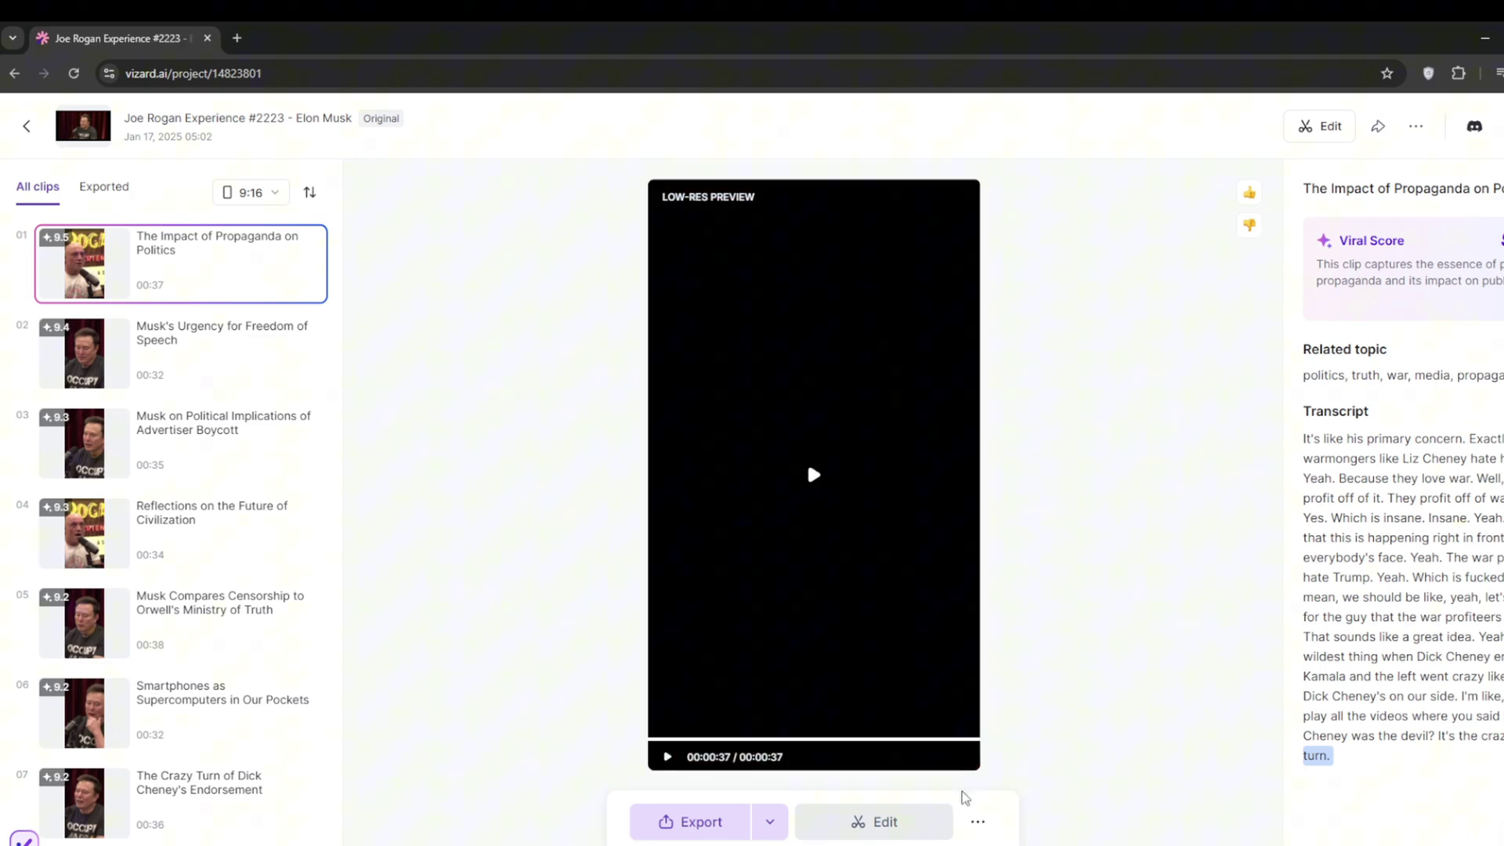
{"action": "left_click", "coordinate": [899, 827]}
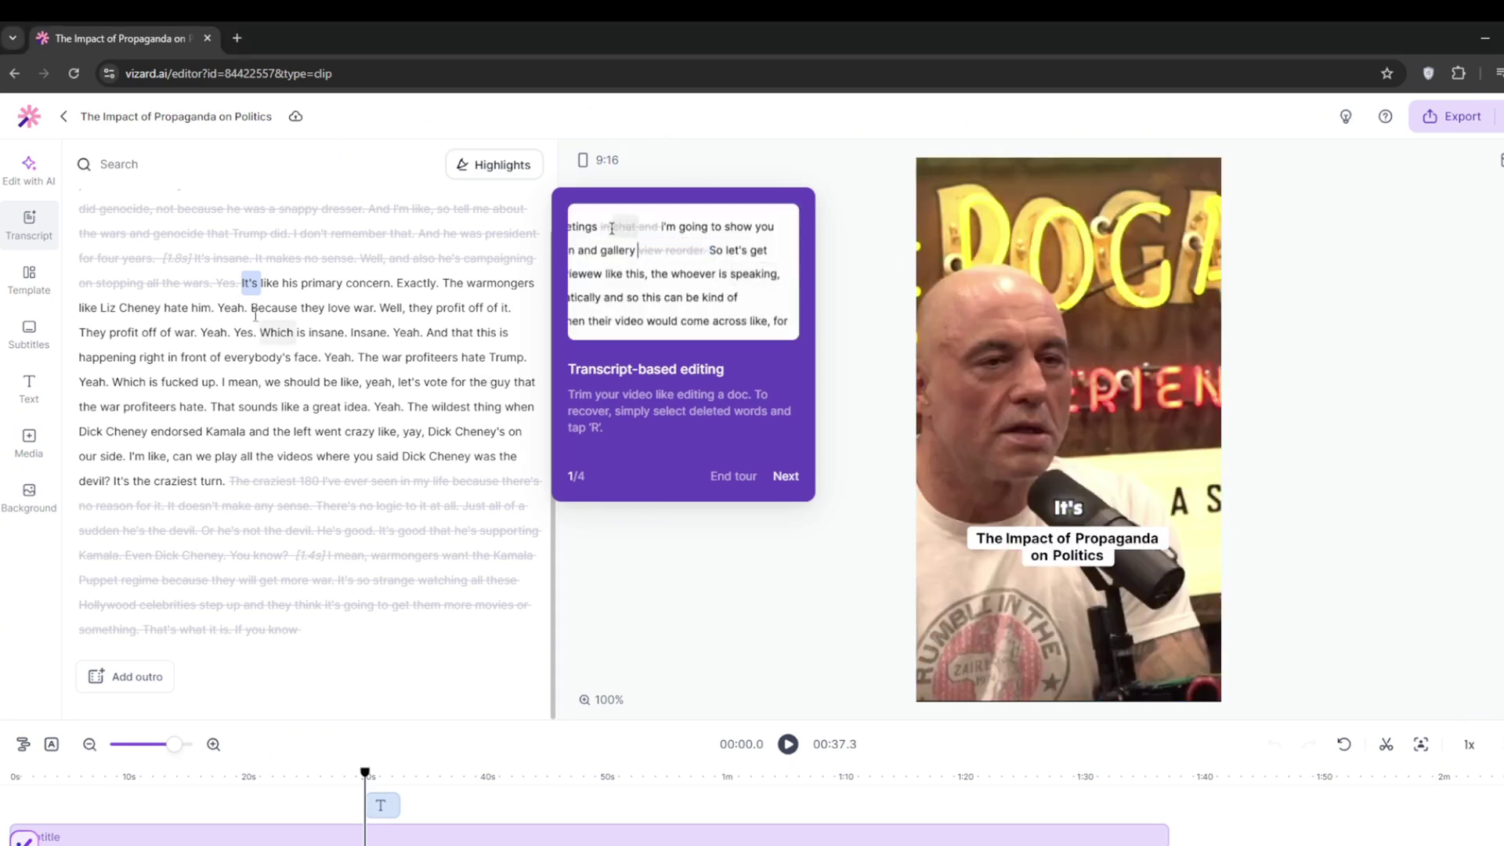
- Add a headline naming both podcast guests and move it to the top of the video
{"action": "left_click_drag", "start_coordinate": [226, 480], "coordinate": [245, 285]}
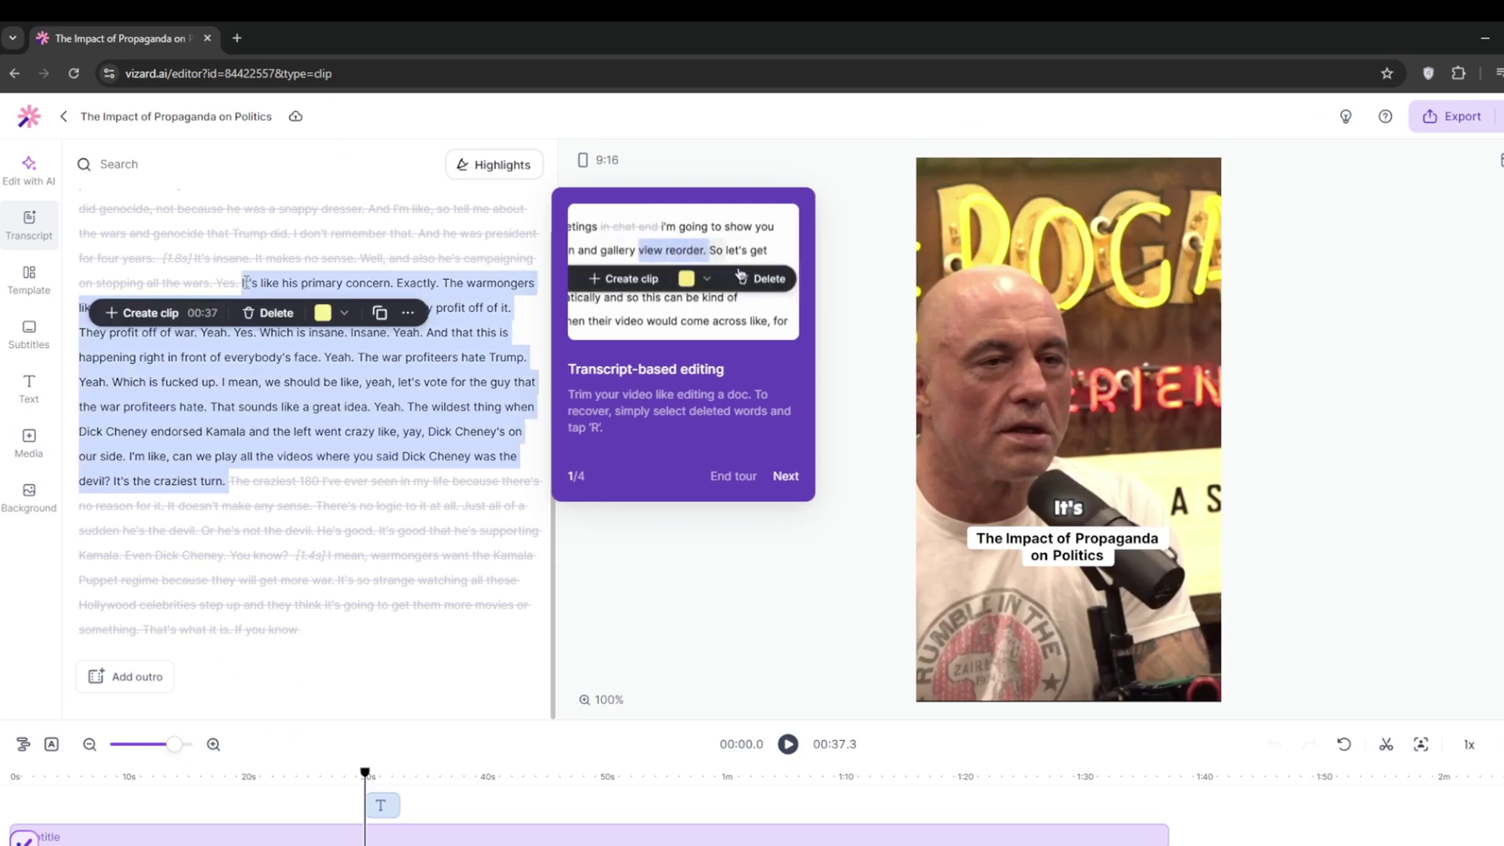
{"action": "left_click", "coordinate": [29, 388]}
{"action": "left_click", "coordinate": [309, 213]}
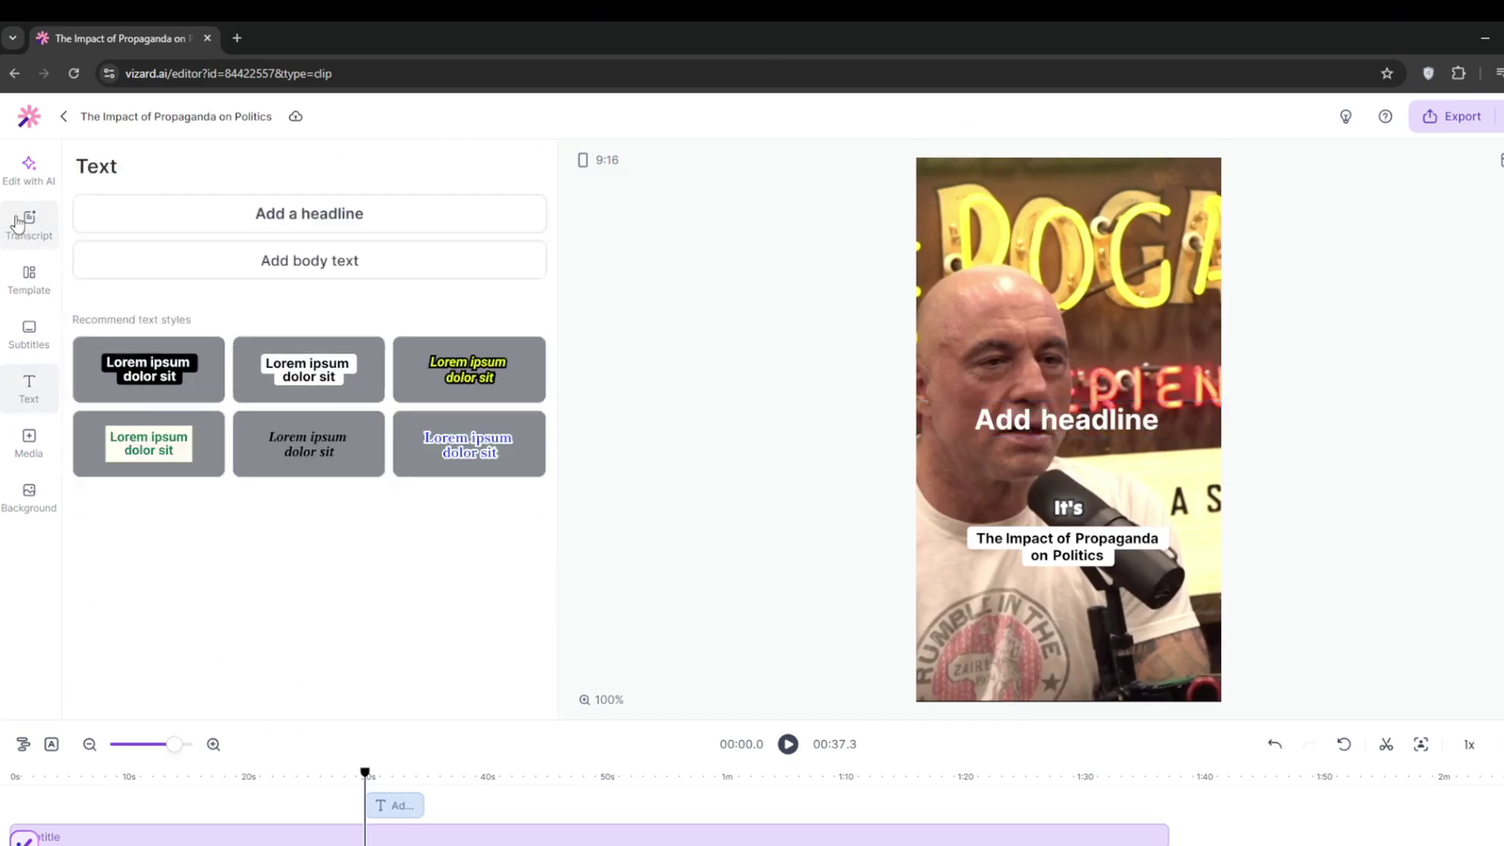
{"action": "double_click", "coordinate": [1064, 426]}
{"action": "type", "text": "Joe rogan  & Elon"}
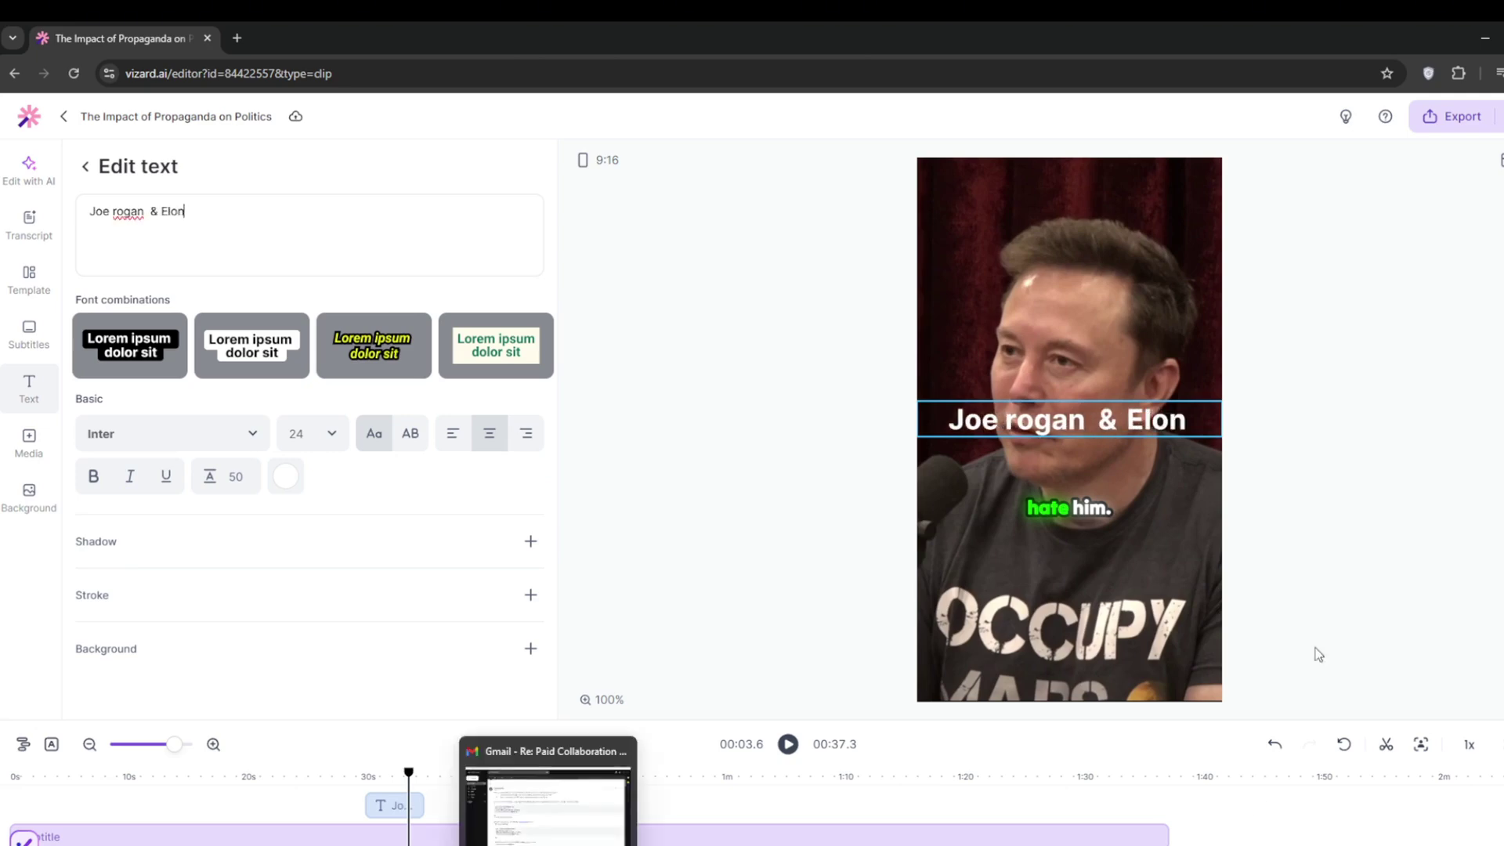
{"action": "left_click_drag", "start_coordinate": [1088, 419], "coordinate": [1088, 194]}
- Keep the Inter font and give the headline a black background, nudging it into place
{"action": "left_click", "coordinate": [253, 434]}
{"action": "left_click", "coordinate": [242, 672]}
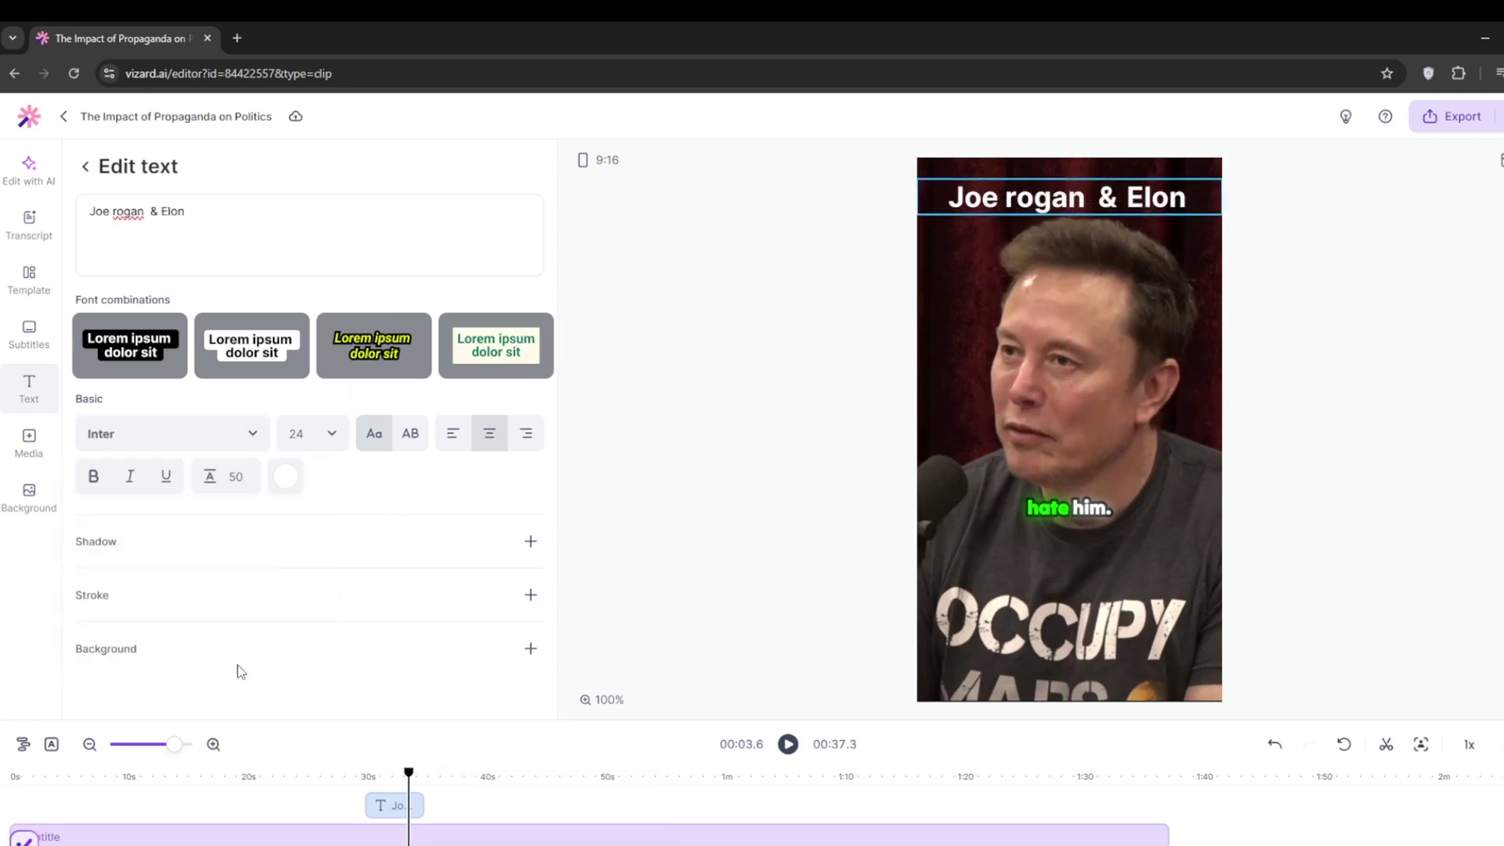
{"action": "left_click", "coordinate": [531, 648]}
{"action": "left_click", "coordinate": [486, 649]}
{"action": "left_click", "coordinate": [1042, 275]}
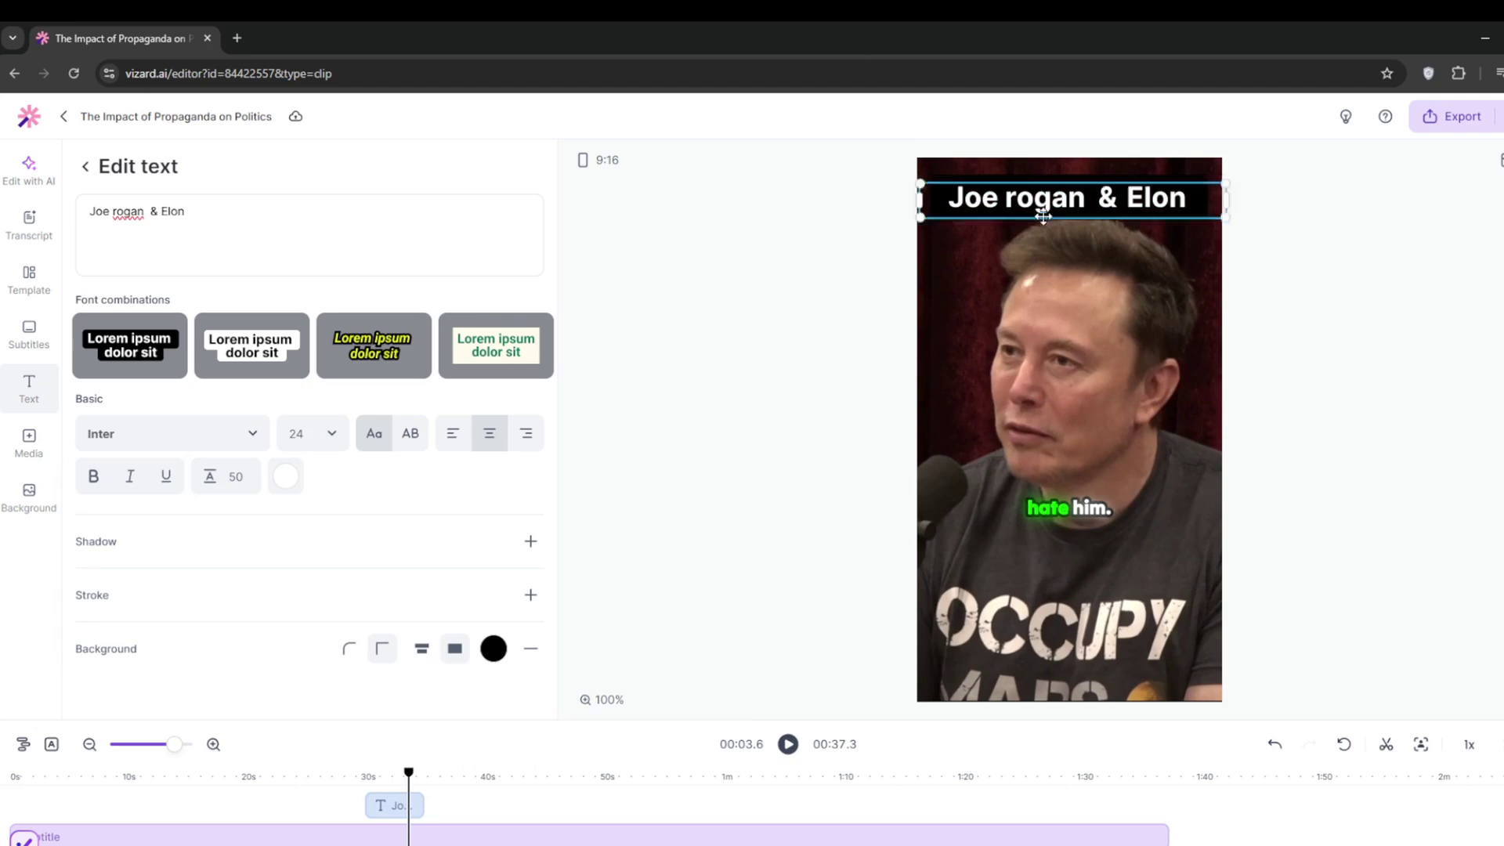
{"action": "left_click_drag", "start_coordinate": [1050, 203], "coordinate": [1040, 215]}
{"action": "left_click", "coordinate": [29, 442]}
- Apply AI-chosen B-rolls through Edit with AI, then jump ahead in the timeline to check them
{"action": "left_click", "coordinate": [124, 167]}
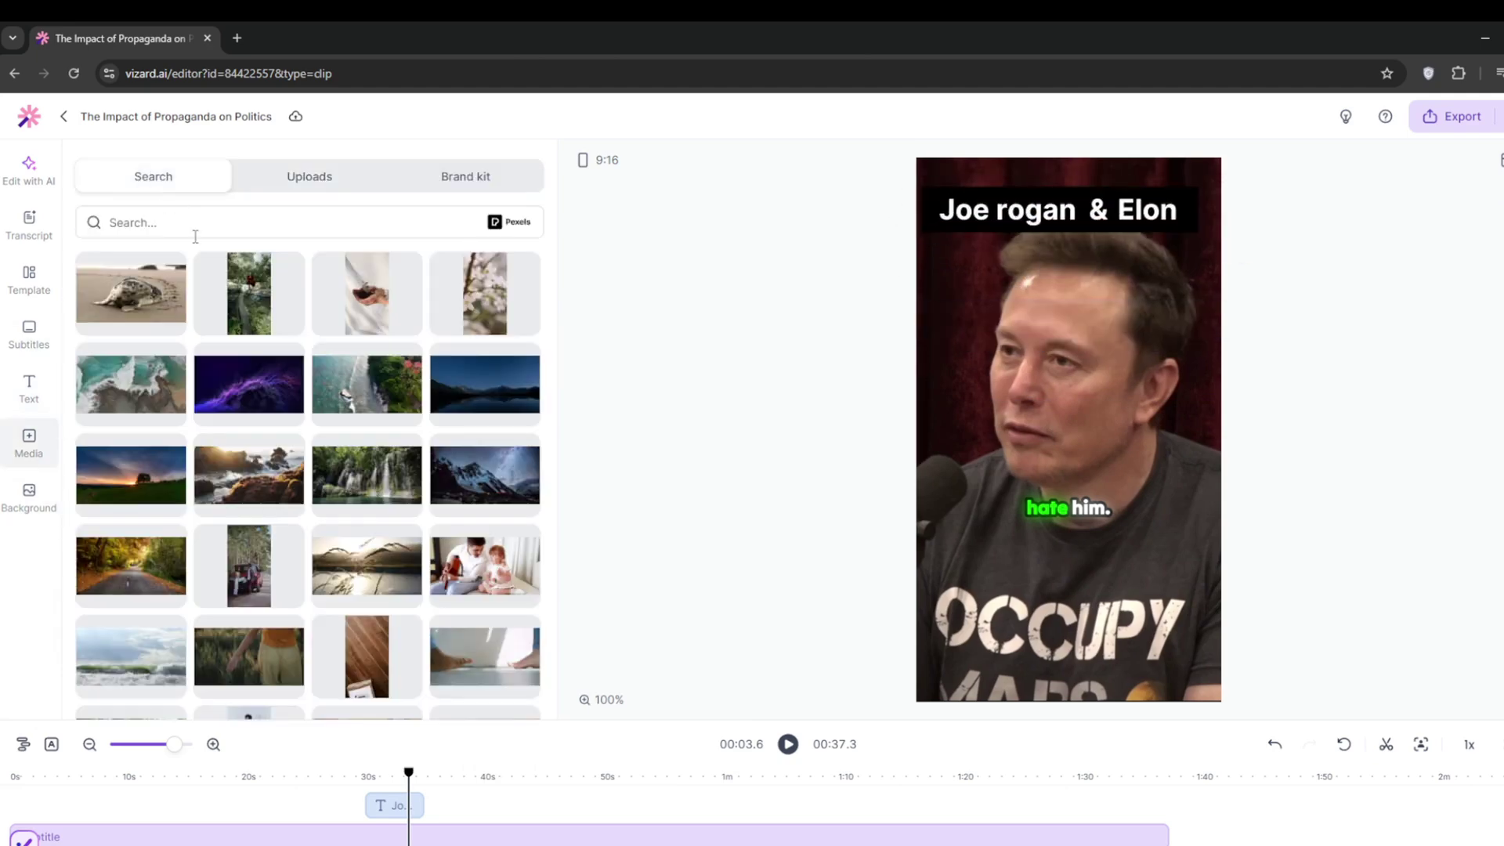
{"action": "scroll", "coordinate": [417, 481], "scroll_direction": "down", "scroll_amount": 5}
{"action": "scroll", "coordinate": [418, 481], "scroll_direction": "down", "scroll_amount": 10}
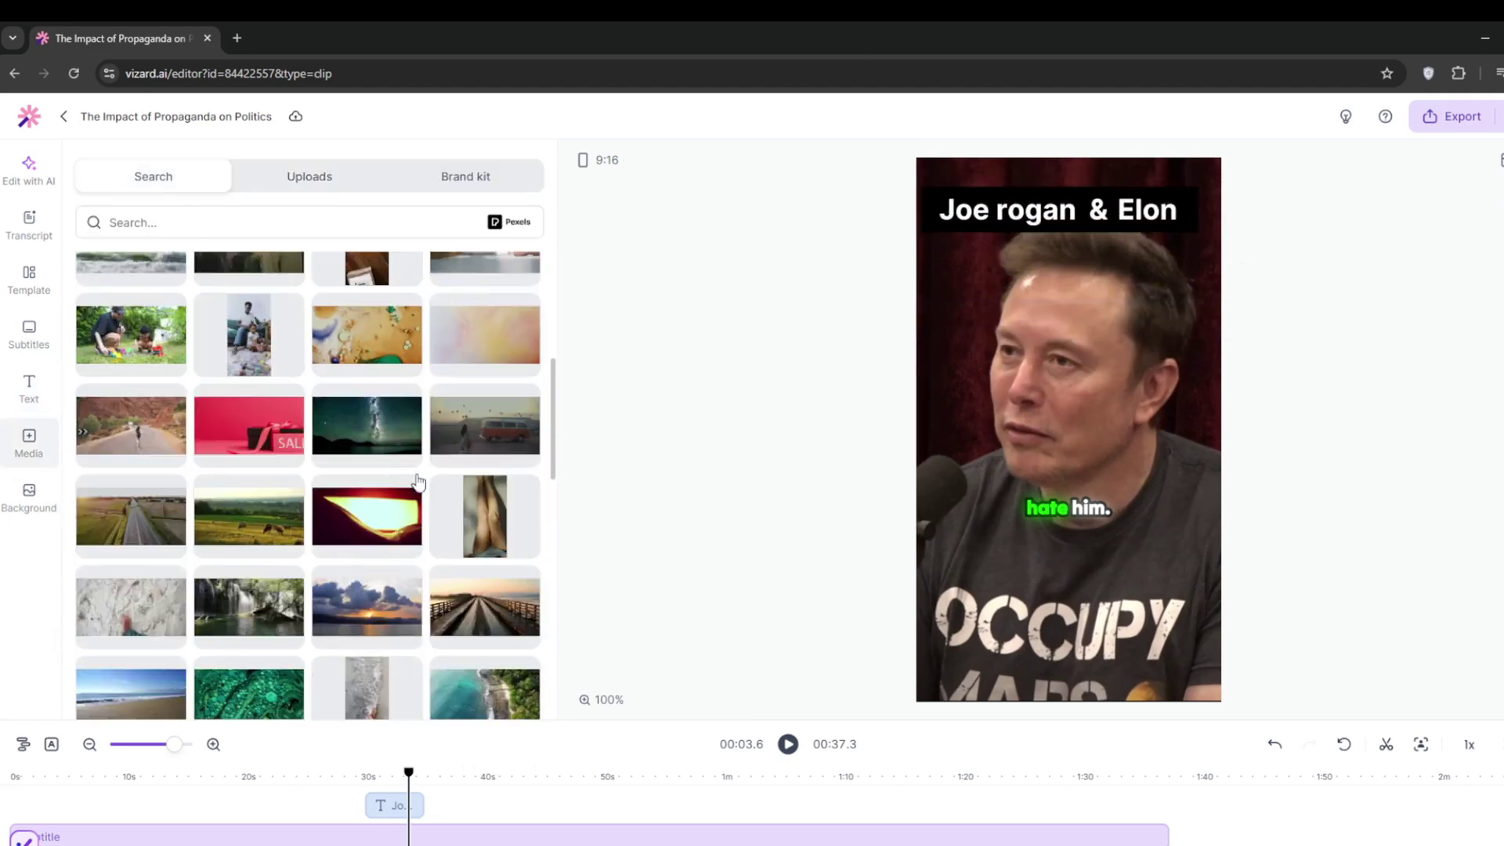
{"action": "scroll", "coordinate": [417, 481], "scroll_direction": "down", "scroll_amount": 10}
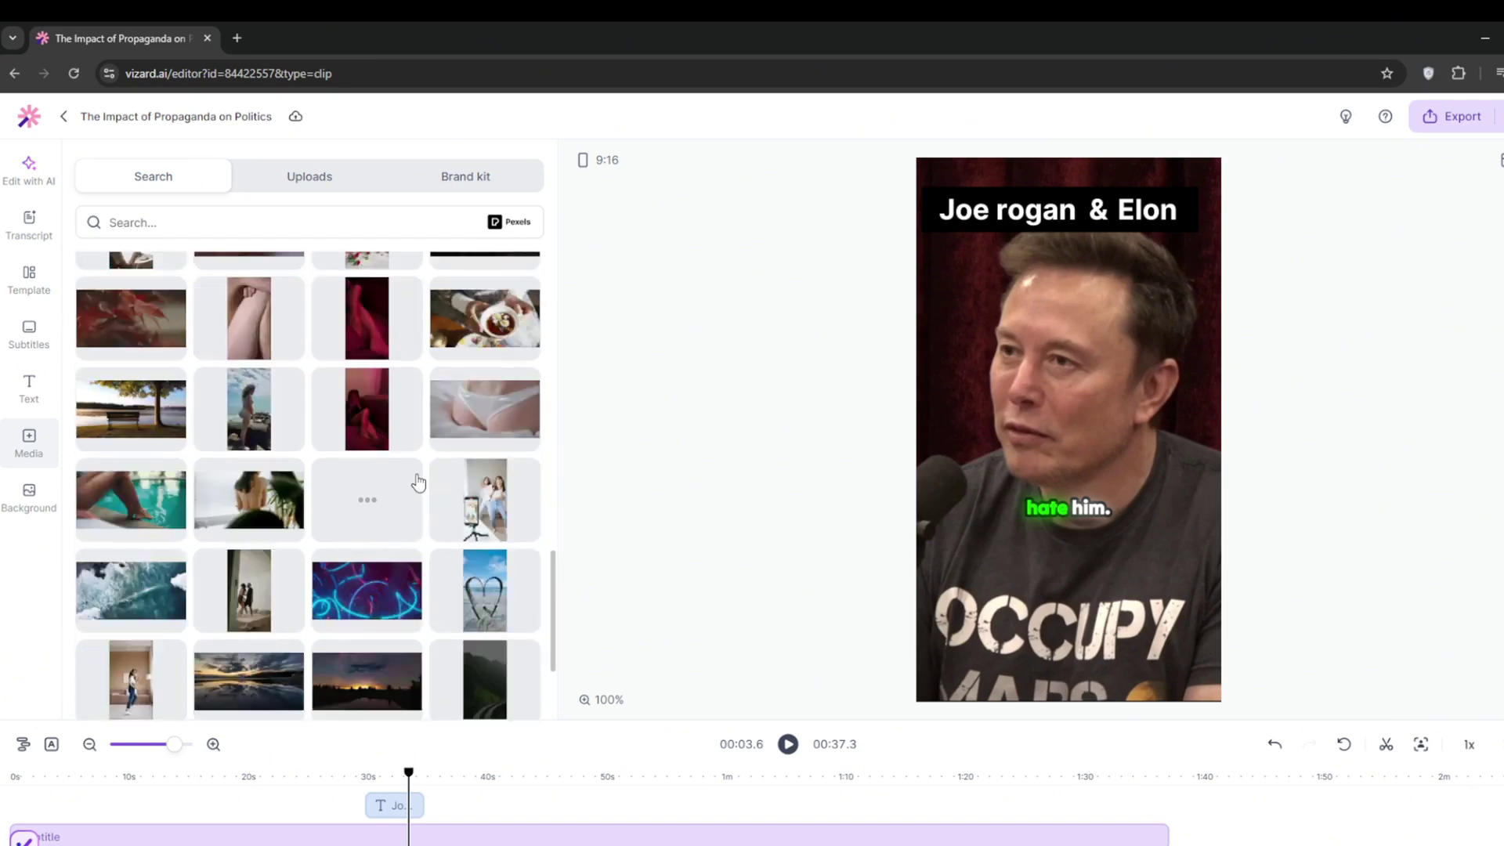
{"action": "left_click", "coordinate": [29, 497]}
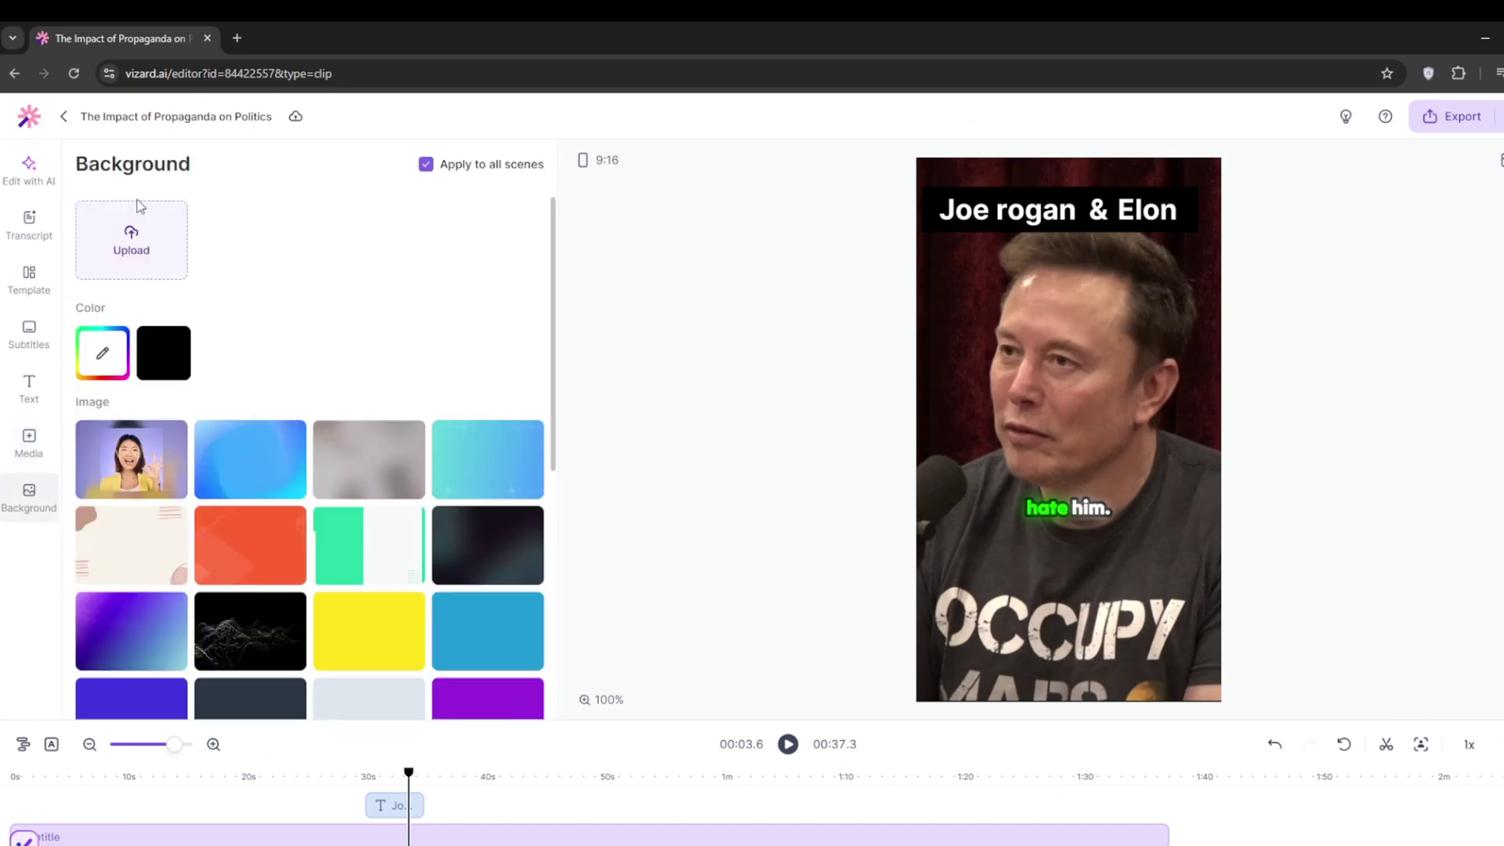
{"action": "left_click", "coordinate": [49, 182]}
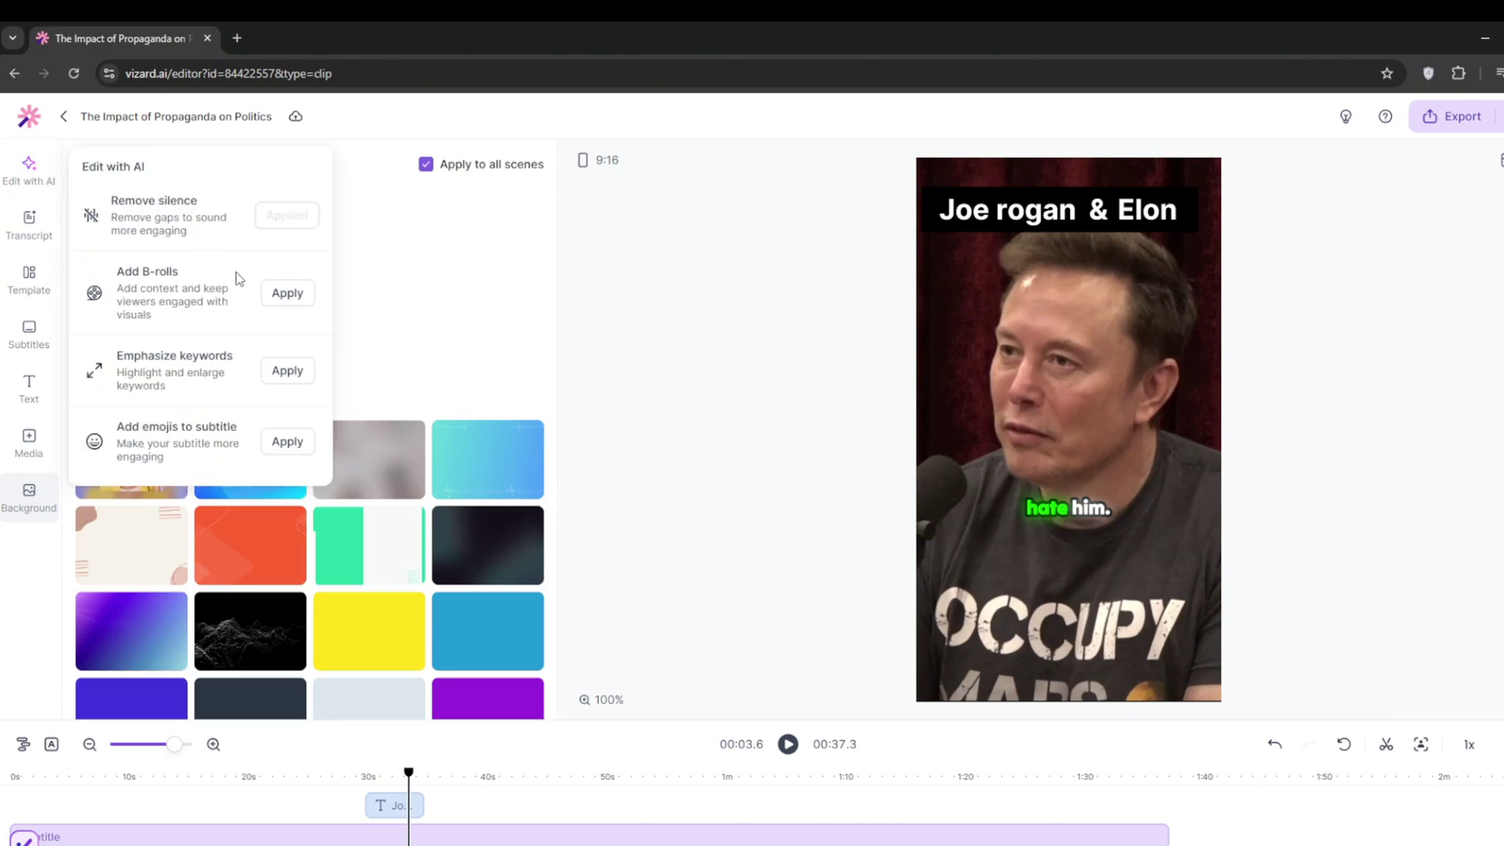
{"action": "left_click", "coordinate": [288, 293]}
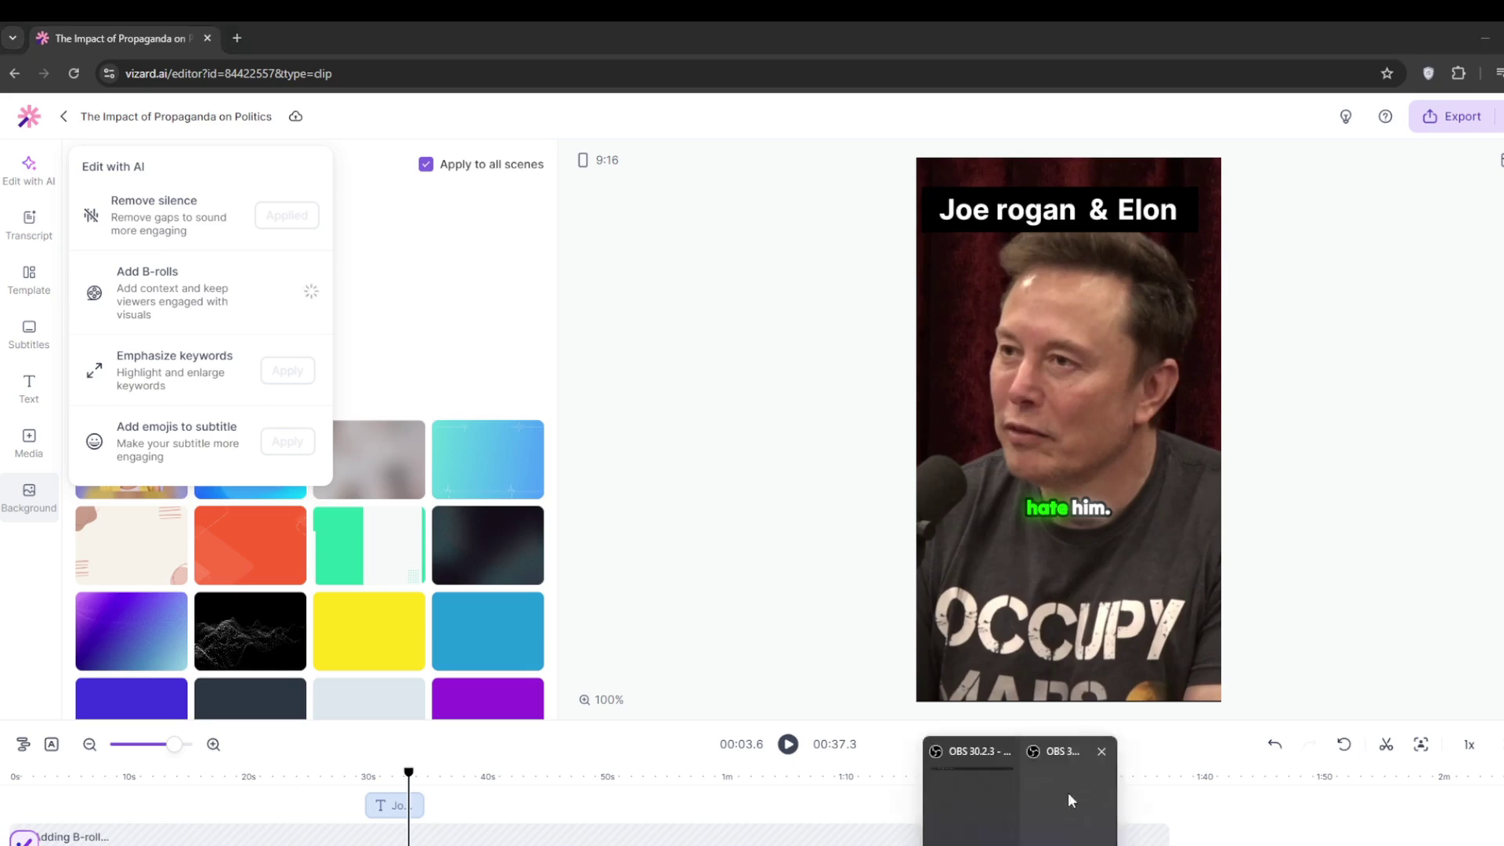
{"action": "left_click", "coordinate": [645, 799]}
- Replay the money B-roll scene, then apply Emphasize keywords to the subtitles
{"action": "left_click_drag", "start_coordinate": [645, 774], "coordinate": [461, 774]}
{"action": "left_click", "coordinate": [788, 744]}
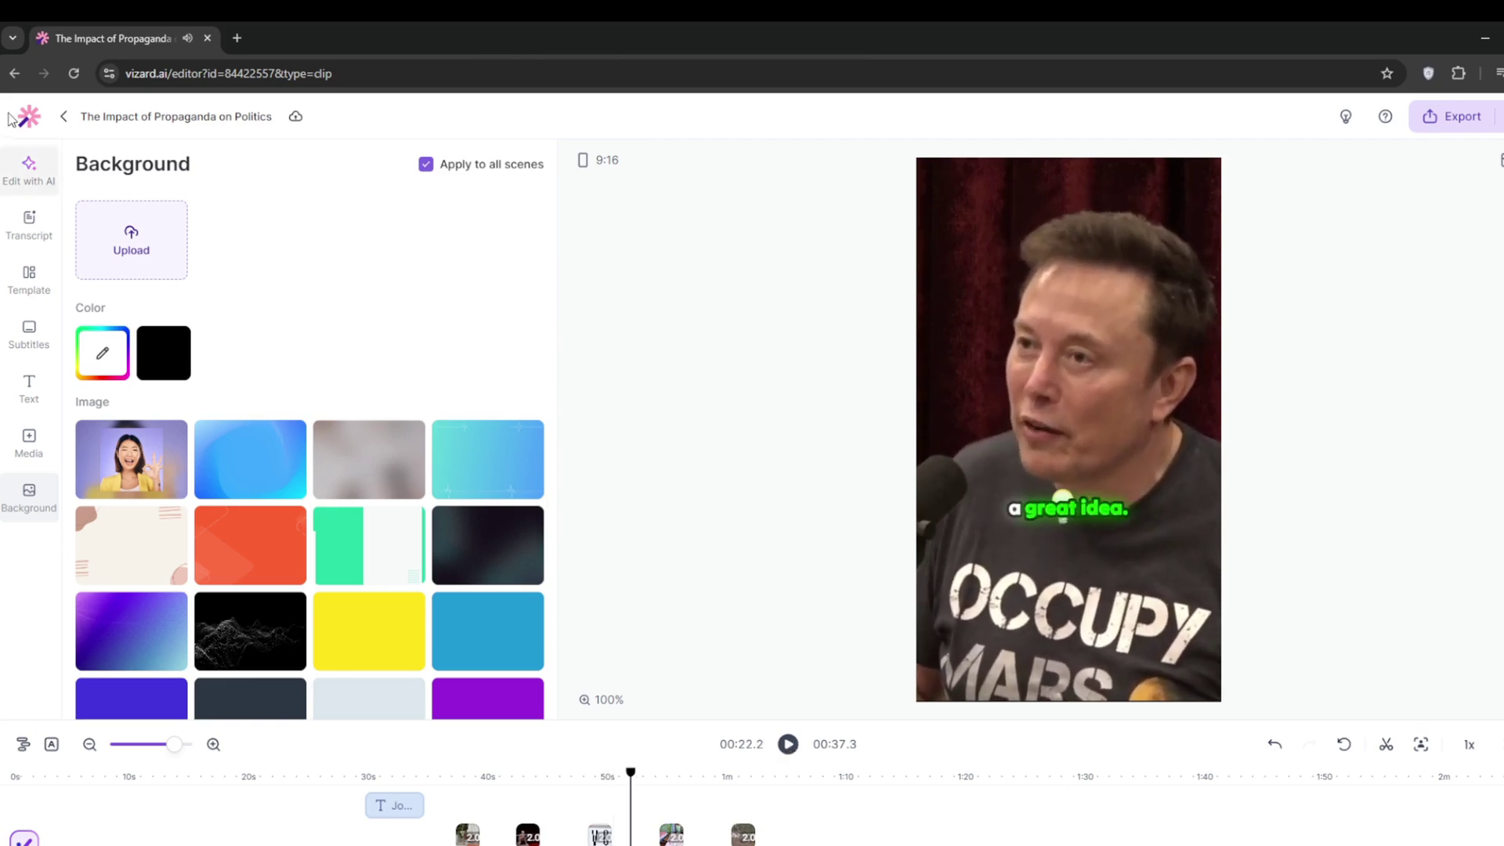
{"action": "left_click", "coordinate": [32, 172]}
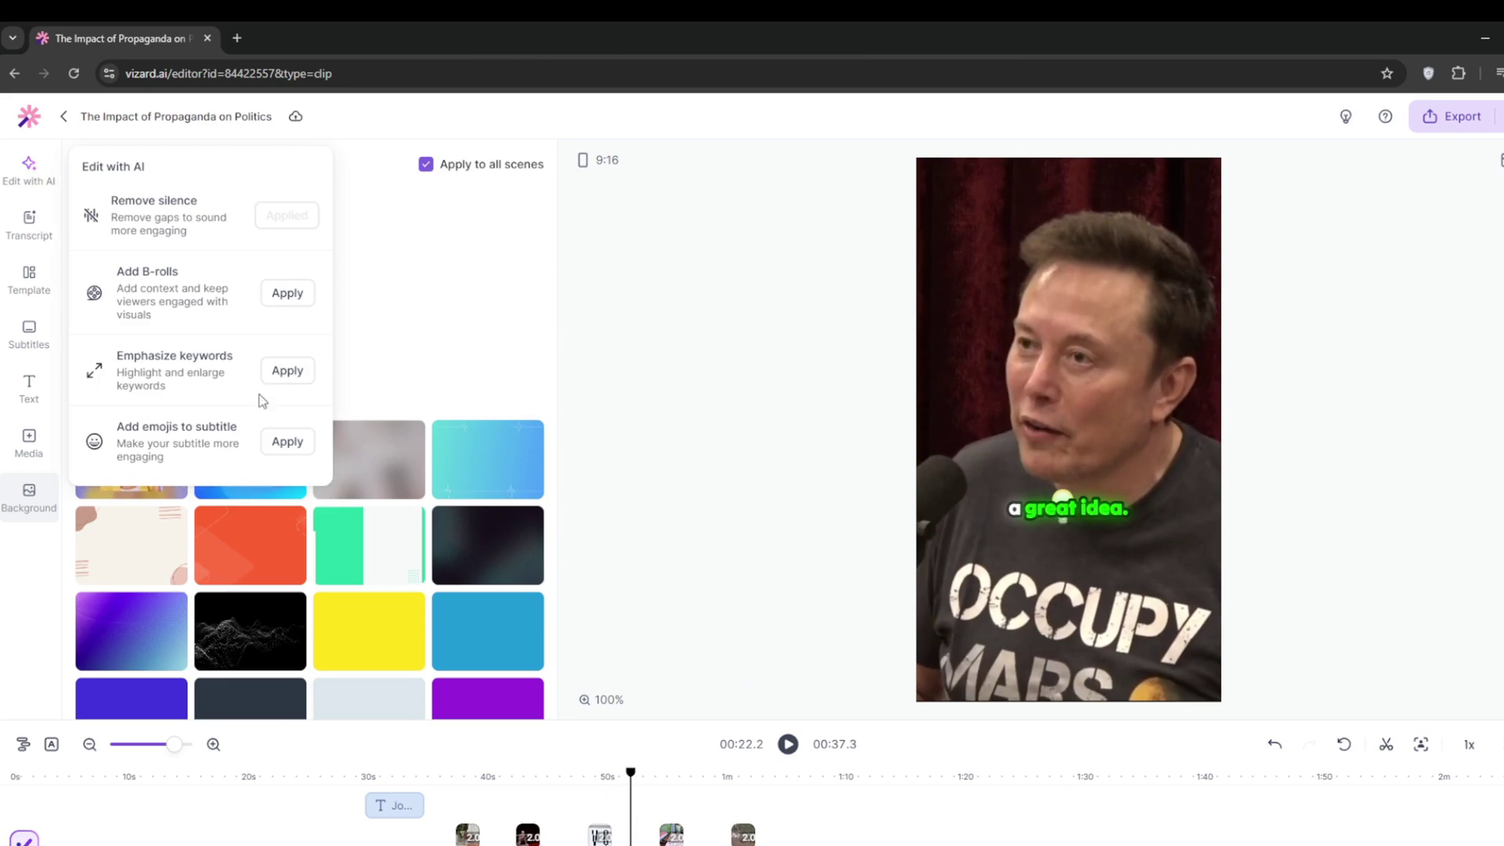
{"action": "left_click", "coordinate": [287, 371]}
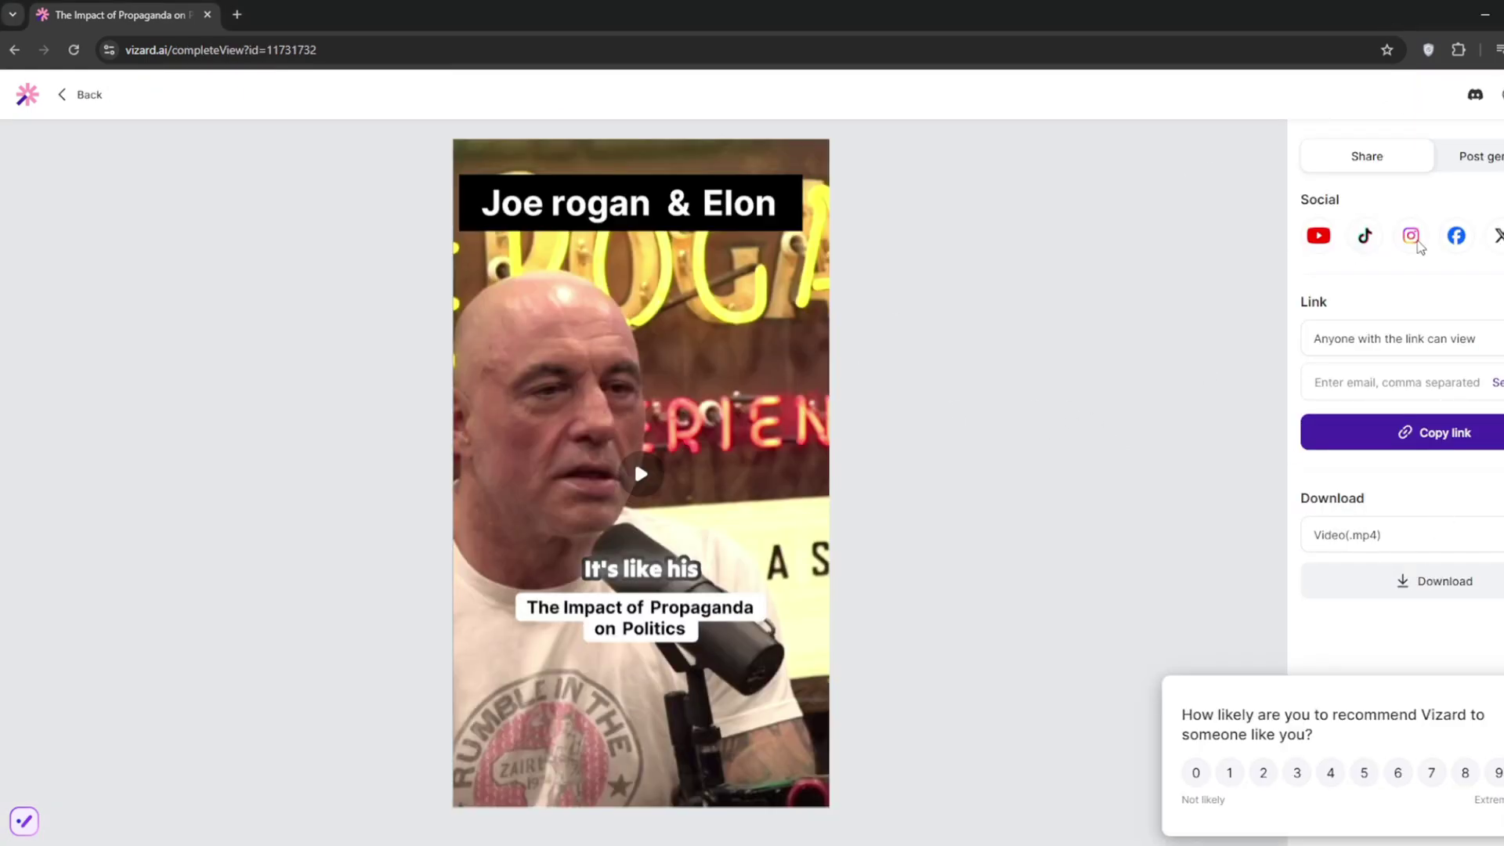
- Download the finished clip as Video (.mp4) and dismiss the recommendation survey
{"action": "left_click", "coordinate": [1413, 580]}
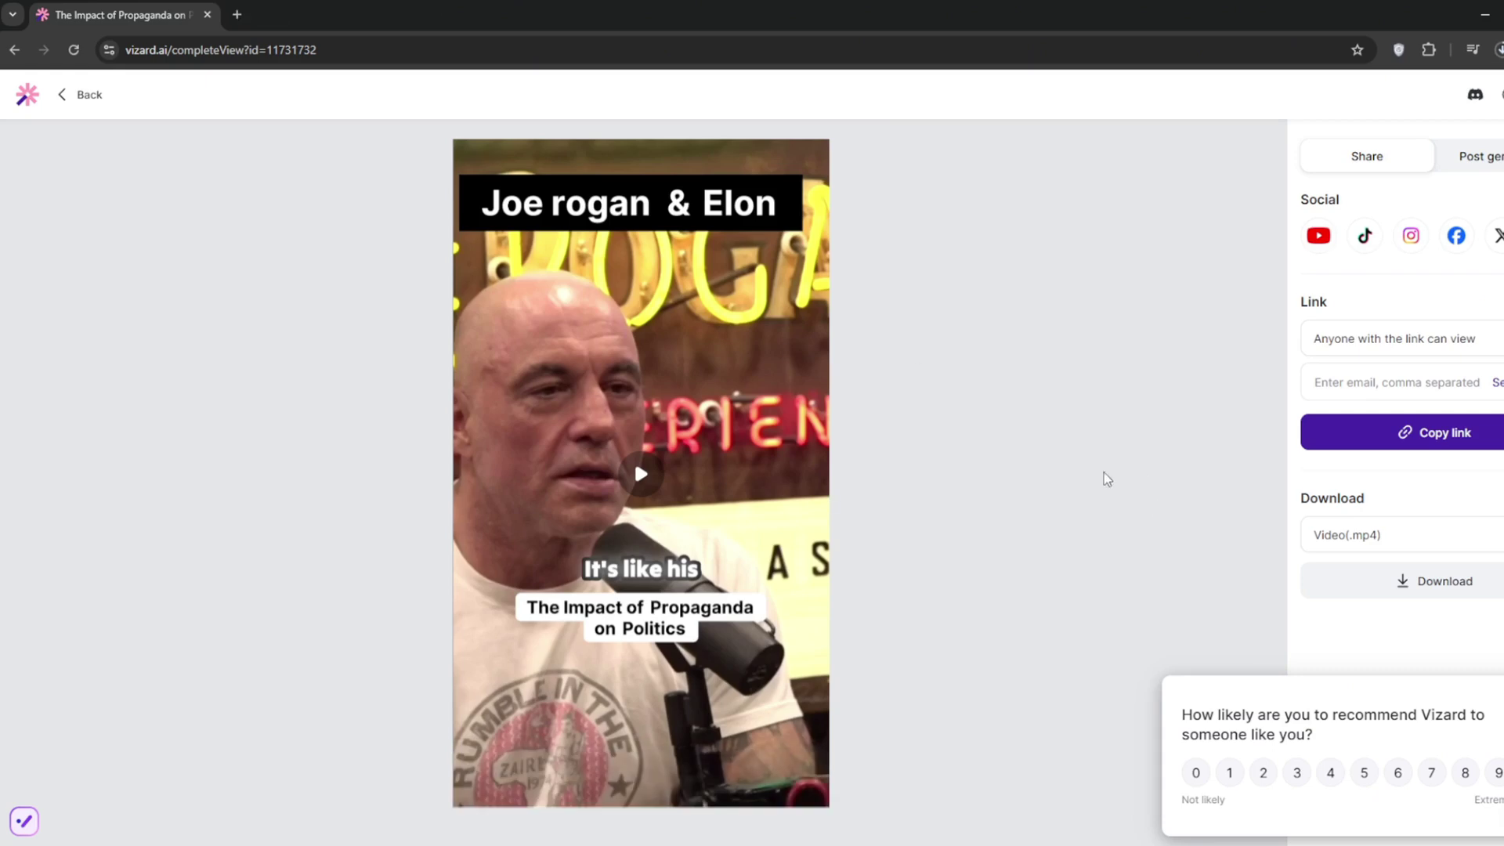
{"action": "mouse_move", "coordinate": [1056, 842]}
{"action": "left_click", "coordinate": [1467, 691]}
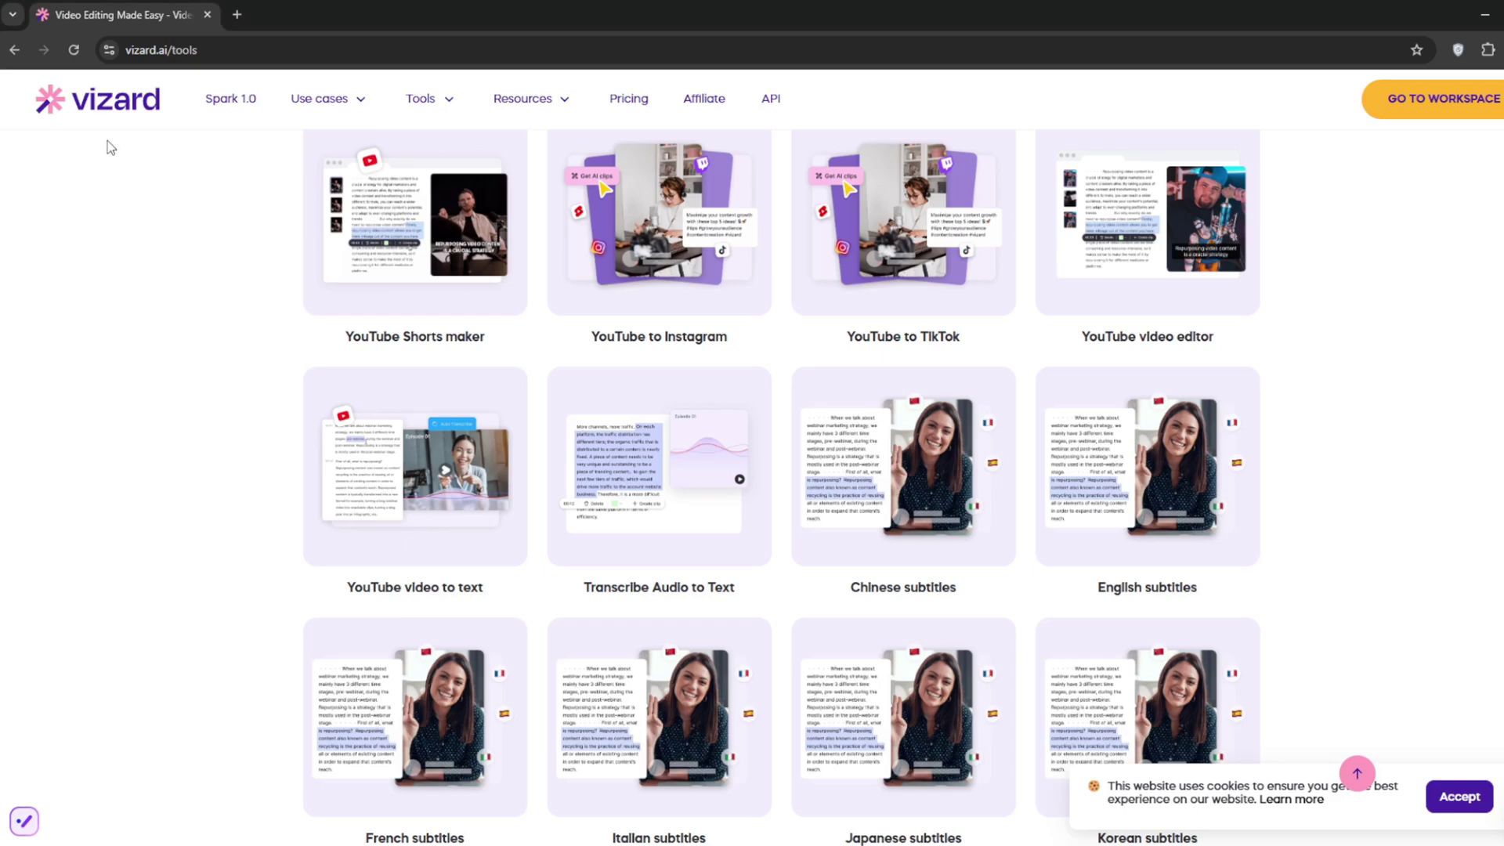
- Scroll down to the Translate tools and open the Korean-to-English video translator
{"action": "scroll", "coordinate": [138, 222], "scroll_direction": "down", "scroll_amount": 1}
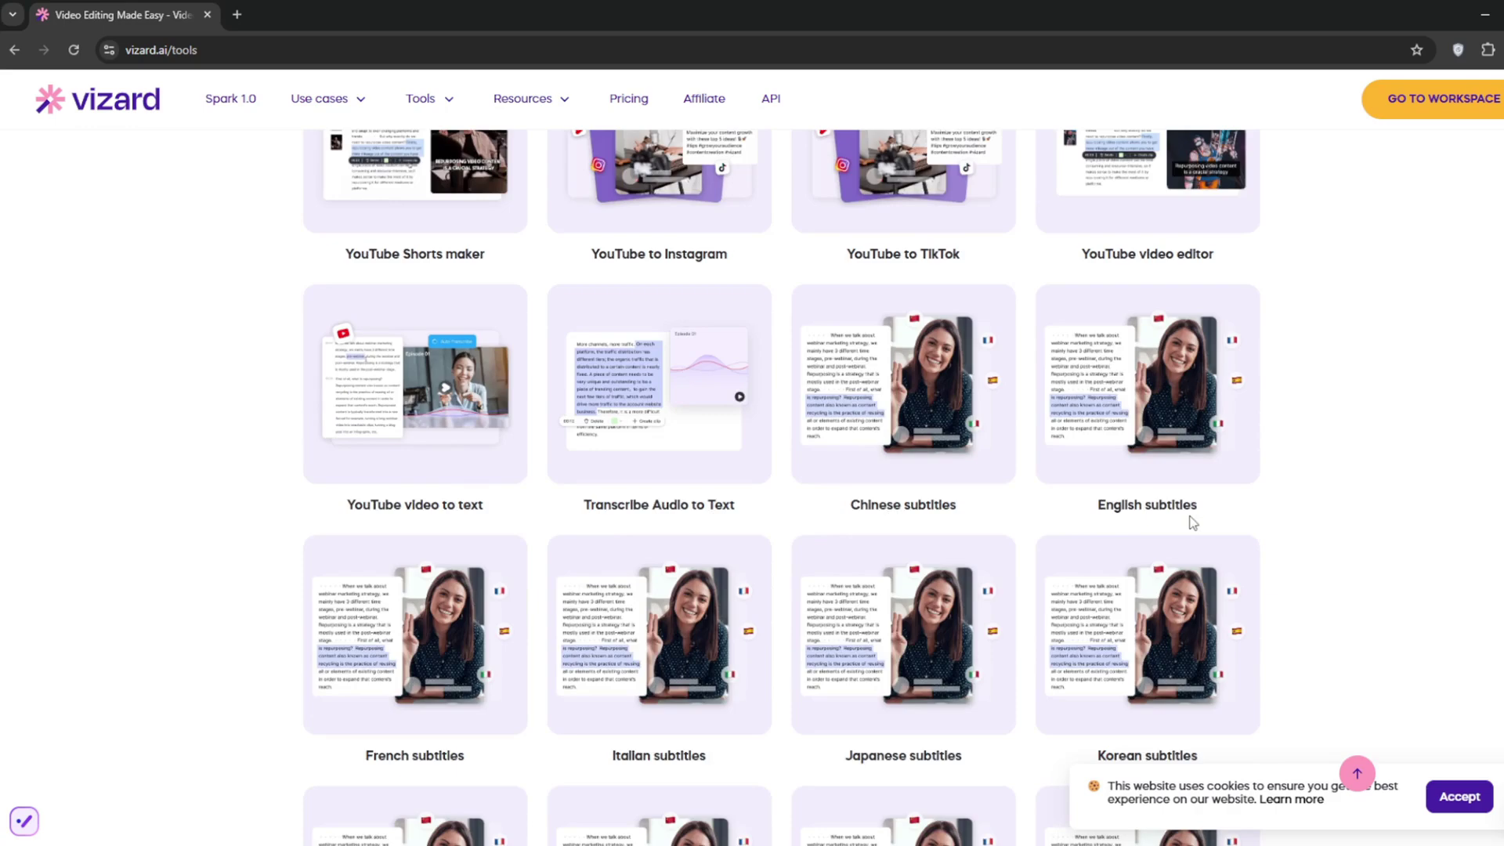
{"action": "scroll", "coordinate": [532, 564], "scroll_direction": "down", "scroll_amount": 13}
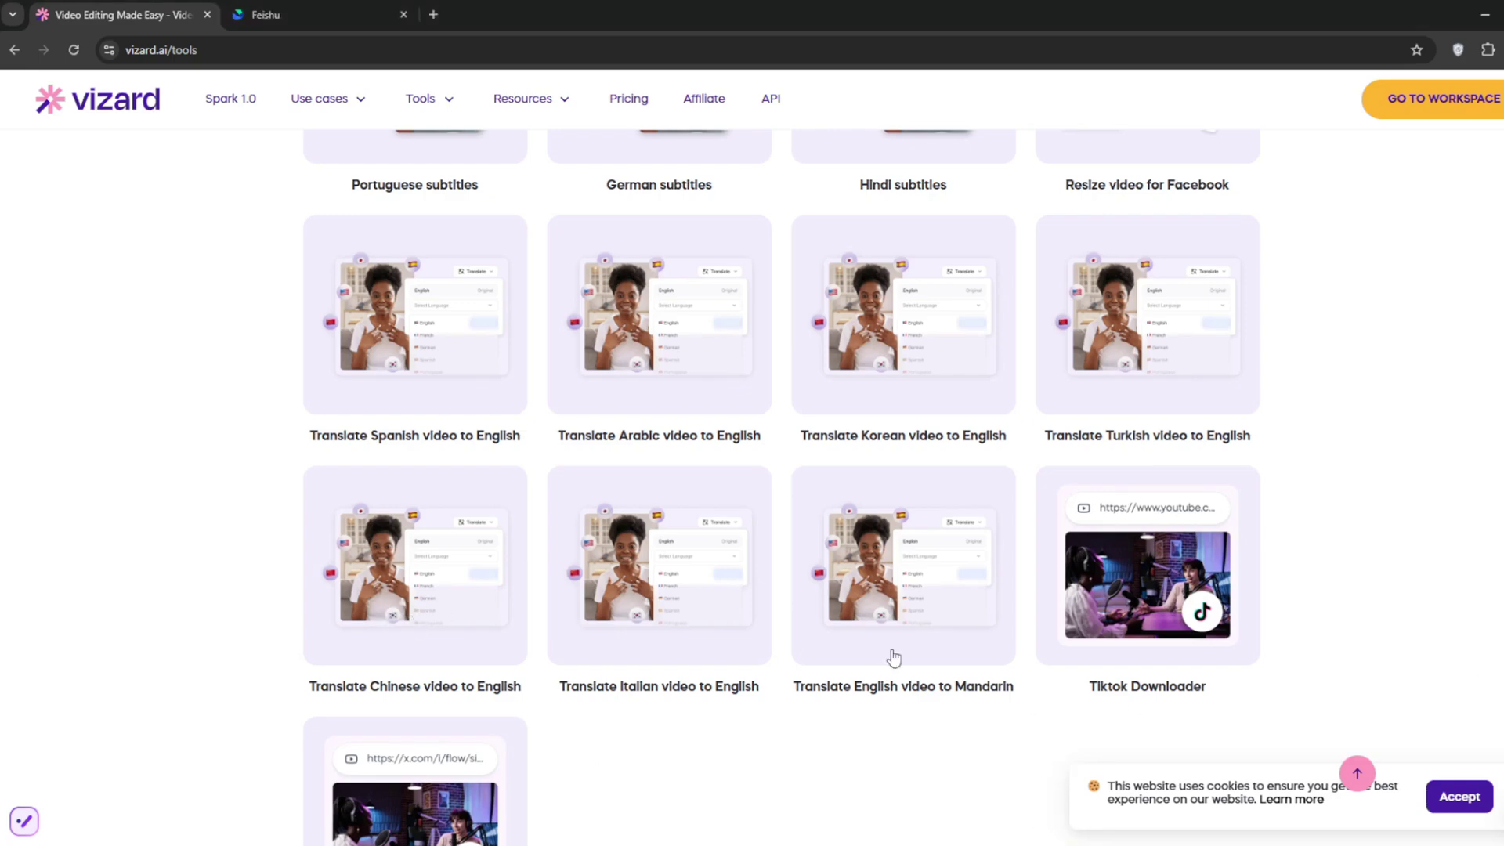
{"action": "left_click", "coordinate": [935, 366]}
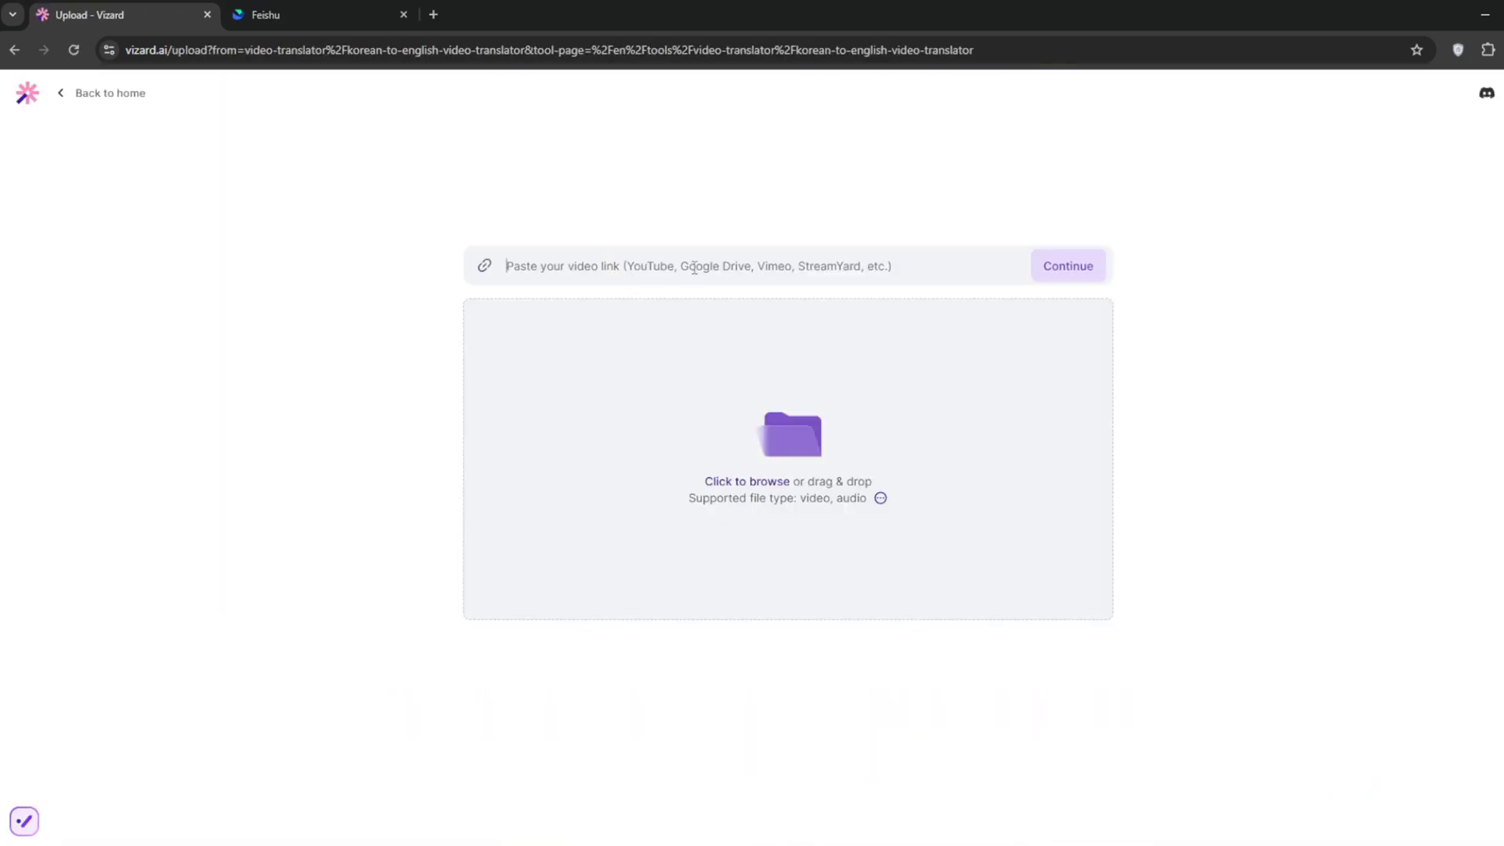
- Paste the YouTube video link, set the video language to English, and upload it
{"action": "type", "text": "https://youtu.be/Ux-TMWnmntM?si=U0PgAKbCWT3ej2ue"}
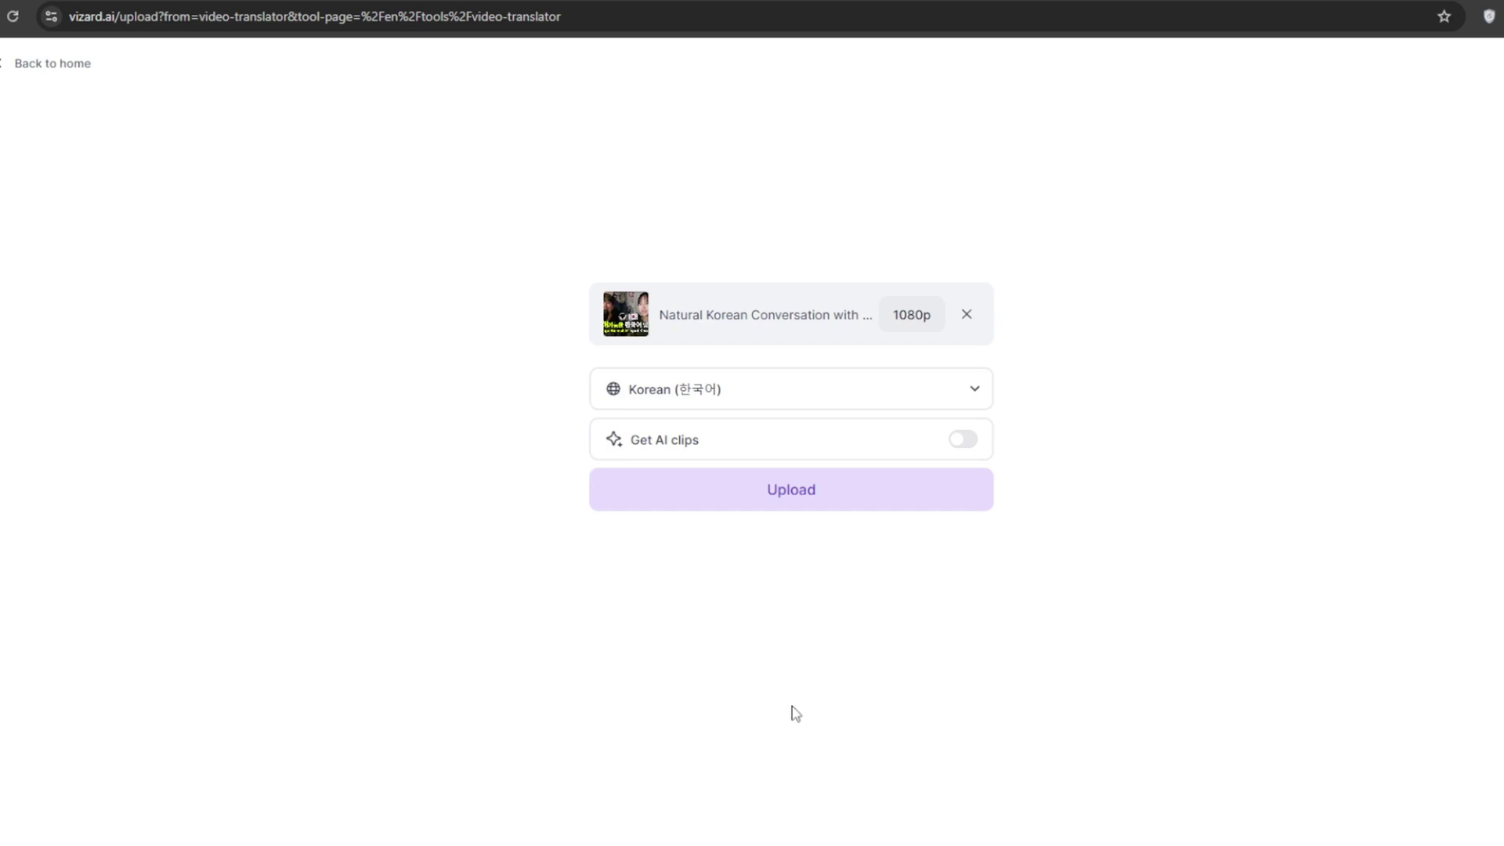
{"action": "left_click", "coordinate": [974, 389]}
{"action": "scroll", "coordinate": [739, 614], "scroll_direction": "up", "scroll_amount": 5}
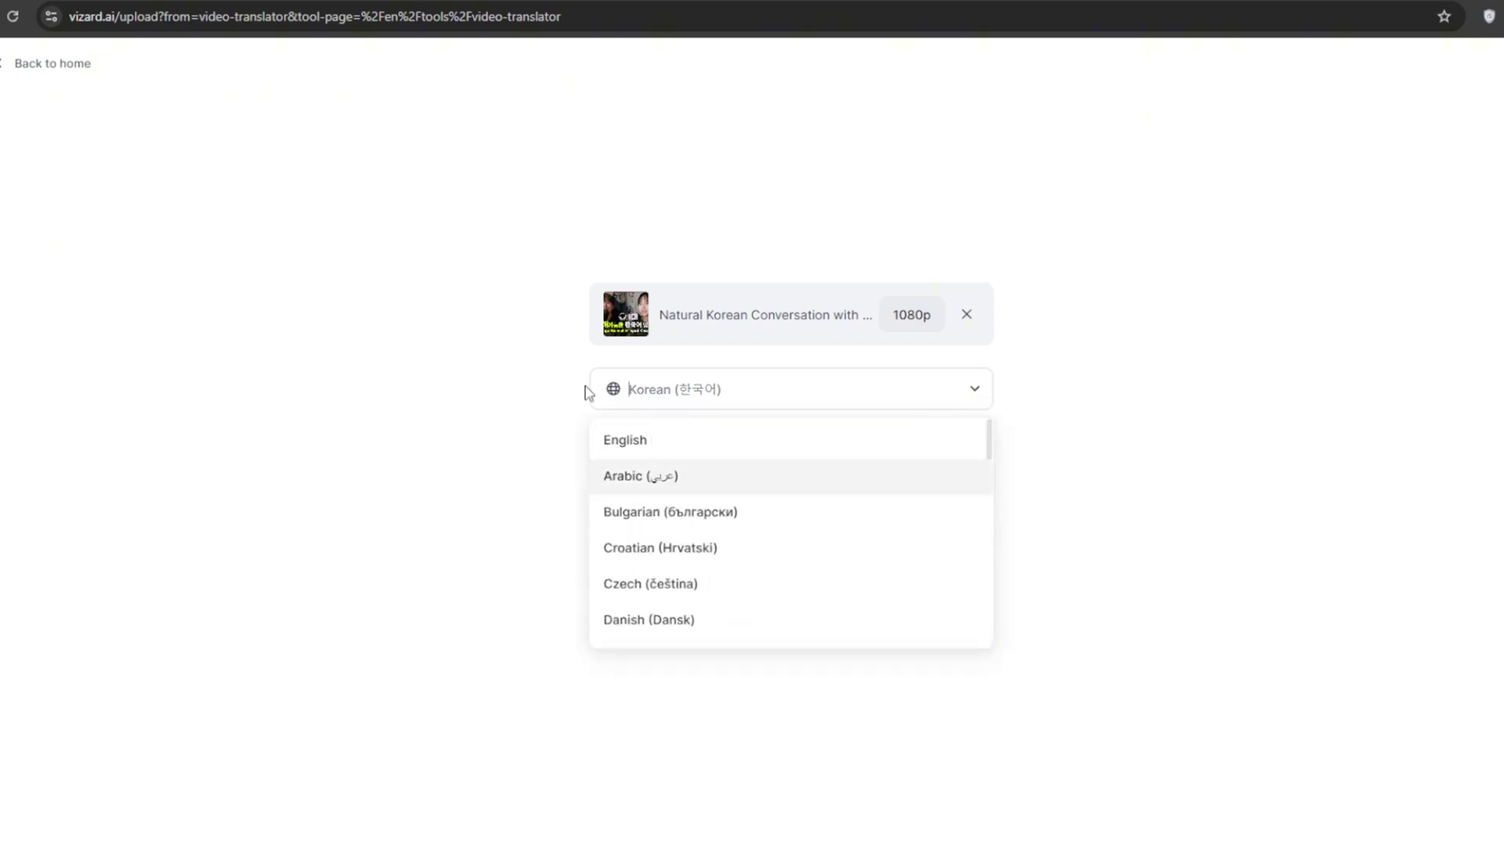
{"action": "left_click", "coordinate": [627, 438]}
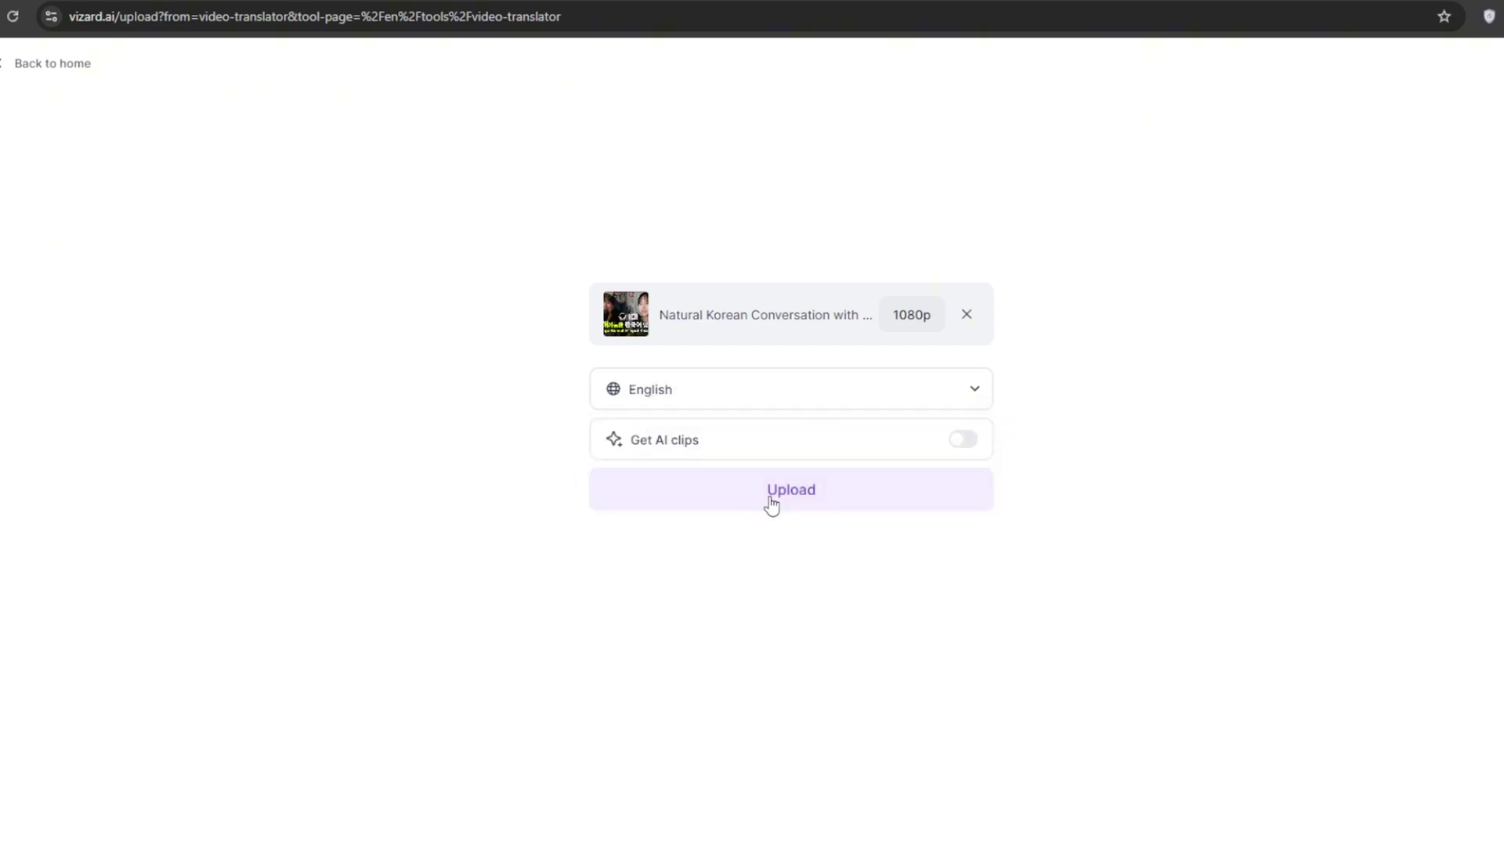
{"action": "left_click", "coordinate": [772, 505]}
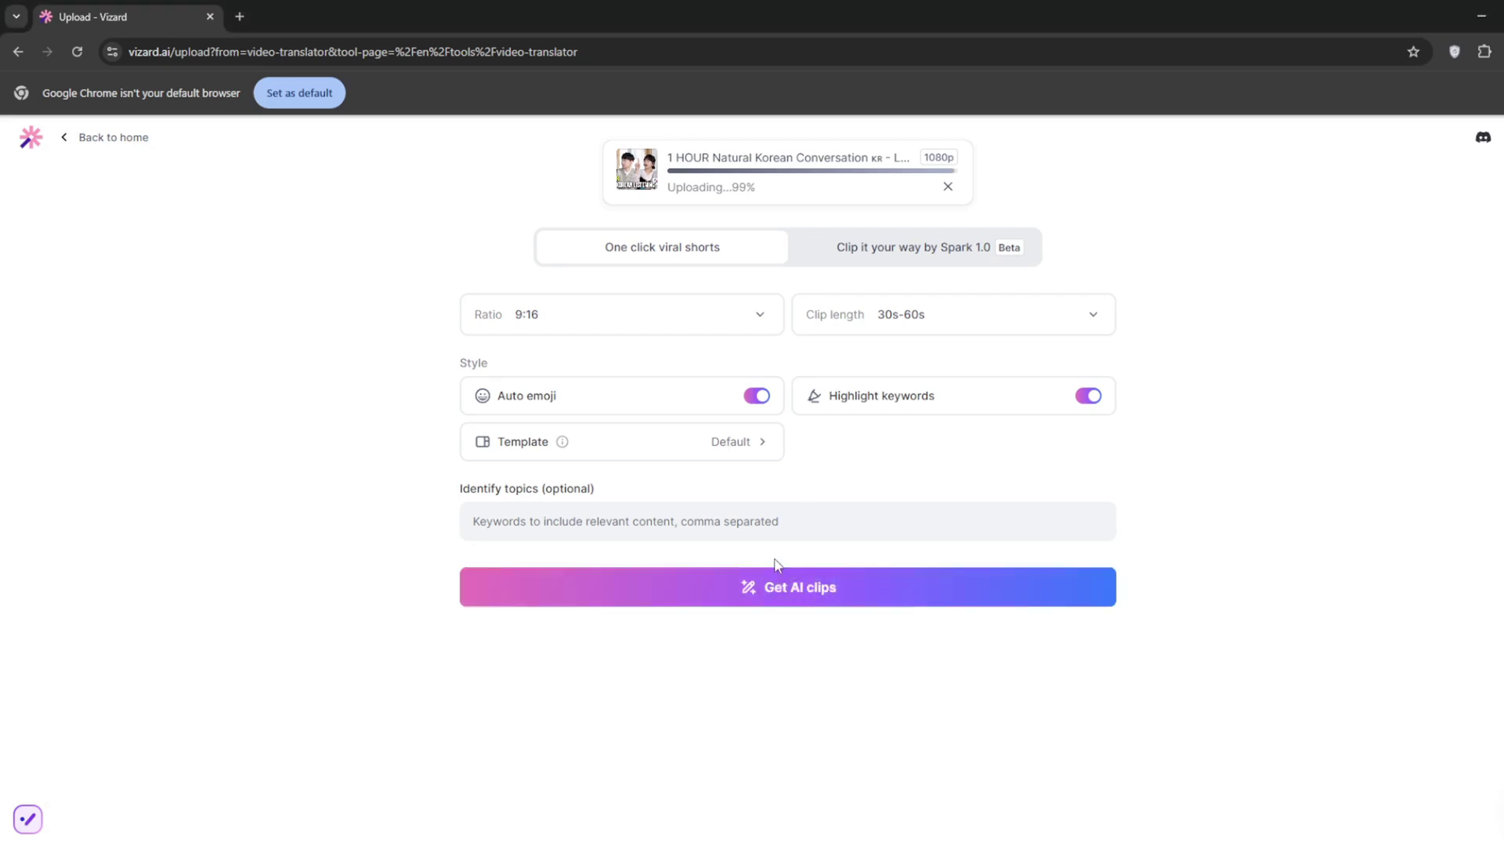
- With Spark 1.0, generate clips under 30s using the viral-reach example prompt
{"action": "mouse_move", "coordinate": [971, 391]}
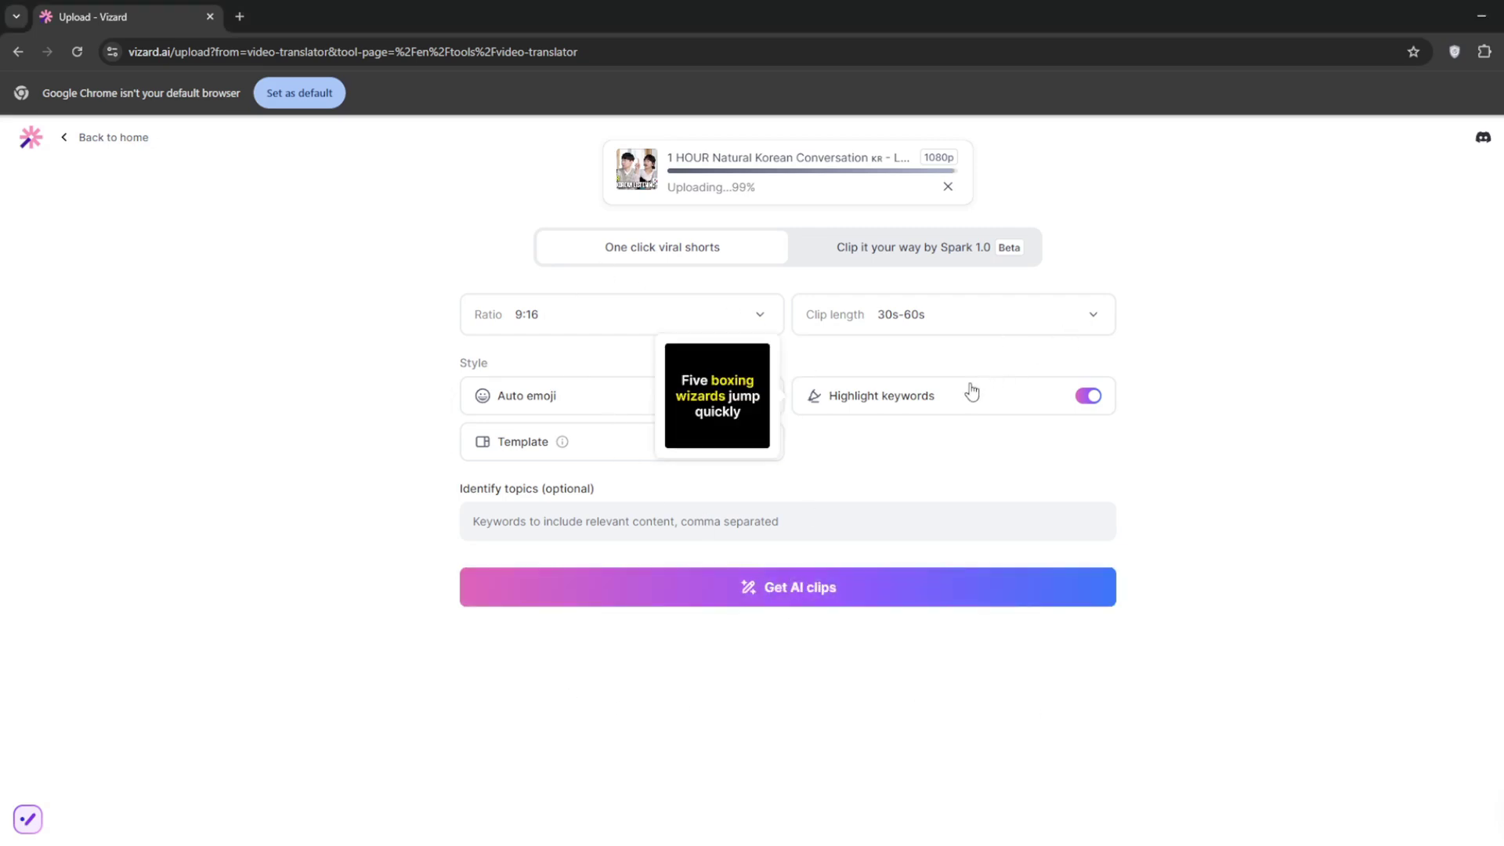
{"action": "left_click", "coordinate": [879, 244]}
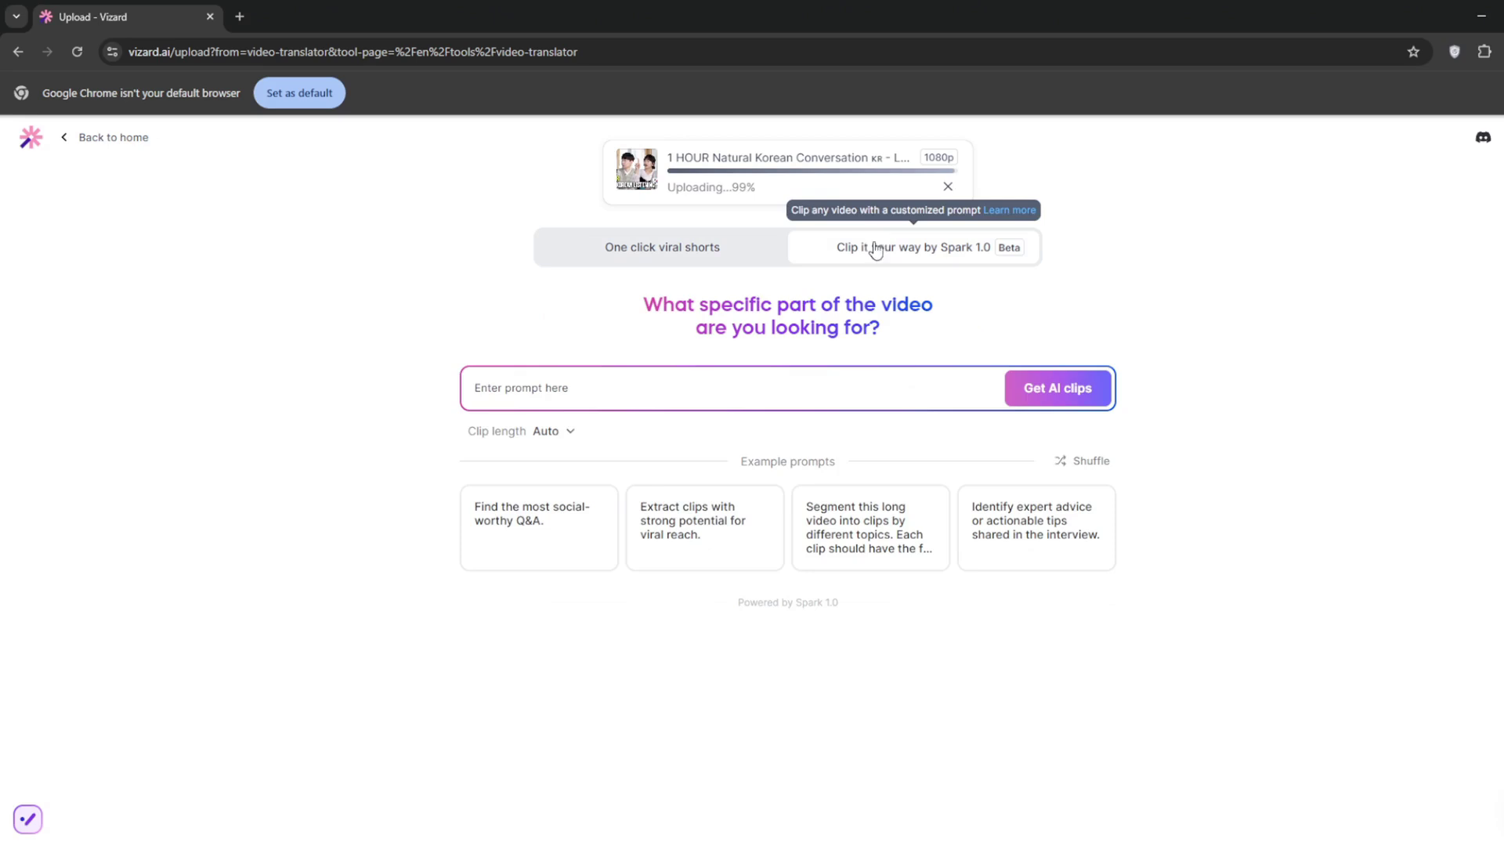
{"action": "left_click", "coordinate": [567, 433]}
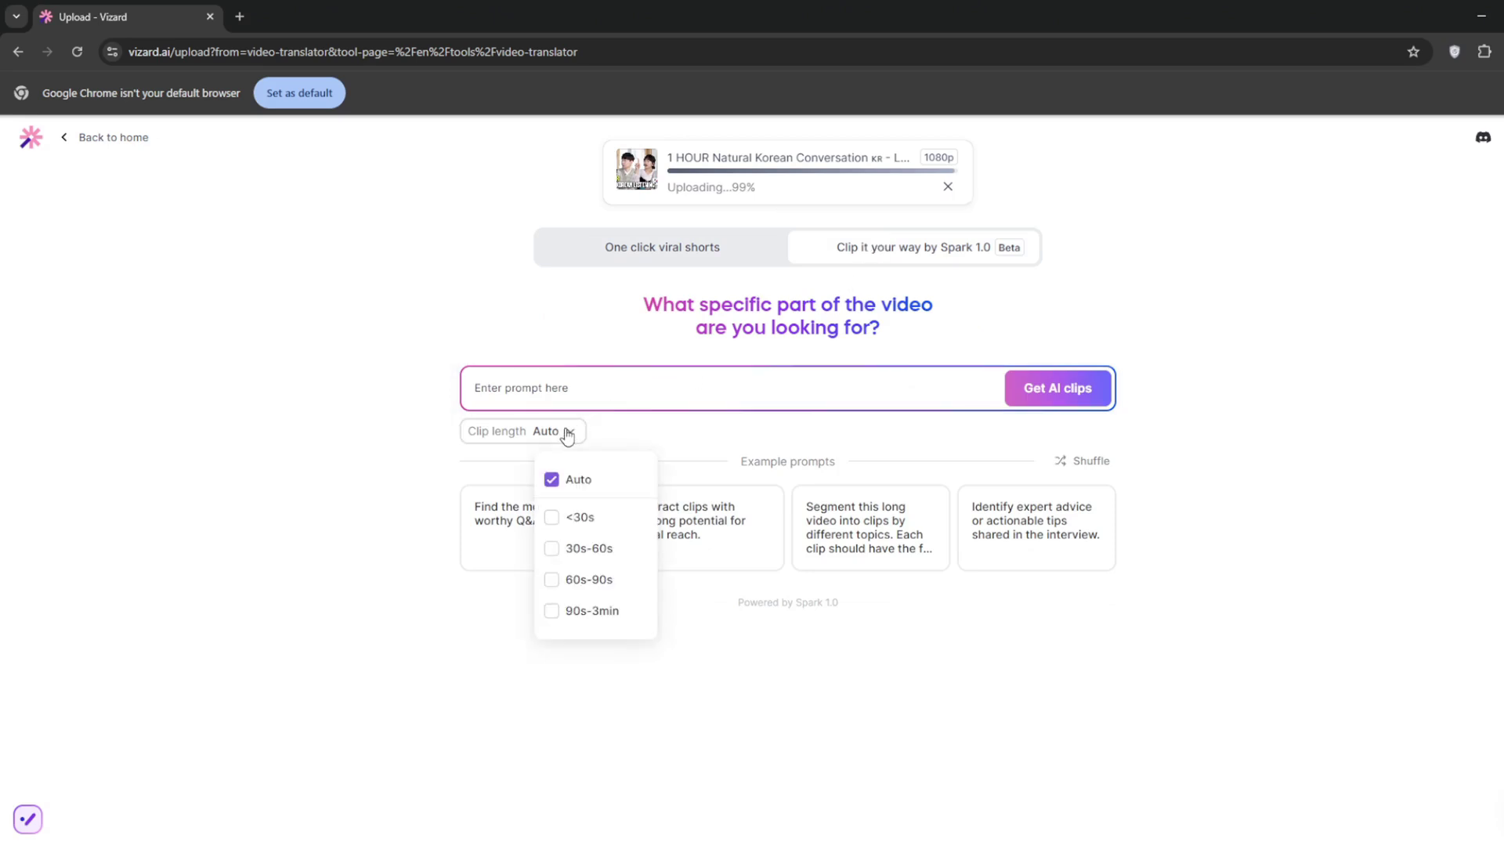
{"action": "left_click", "coordinate": [556, 521]}
{"action": "left_click", "coordinate": [691, 469]}
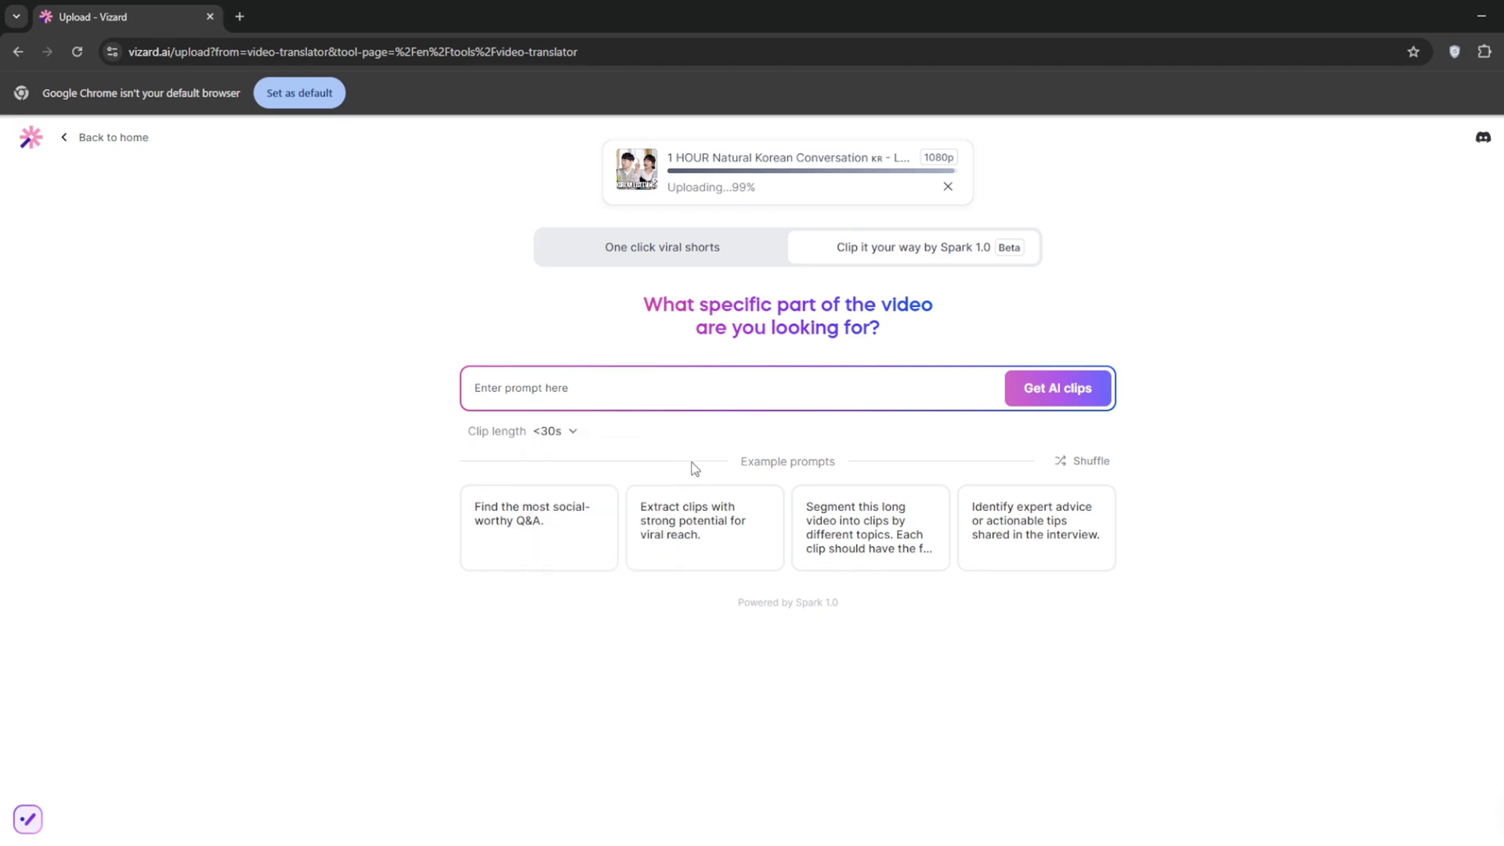
{"action": "left_click", "coordinate": [686, 517]}
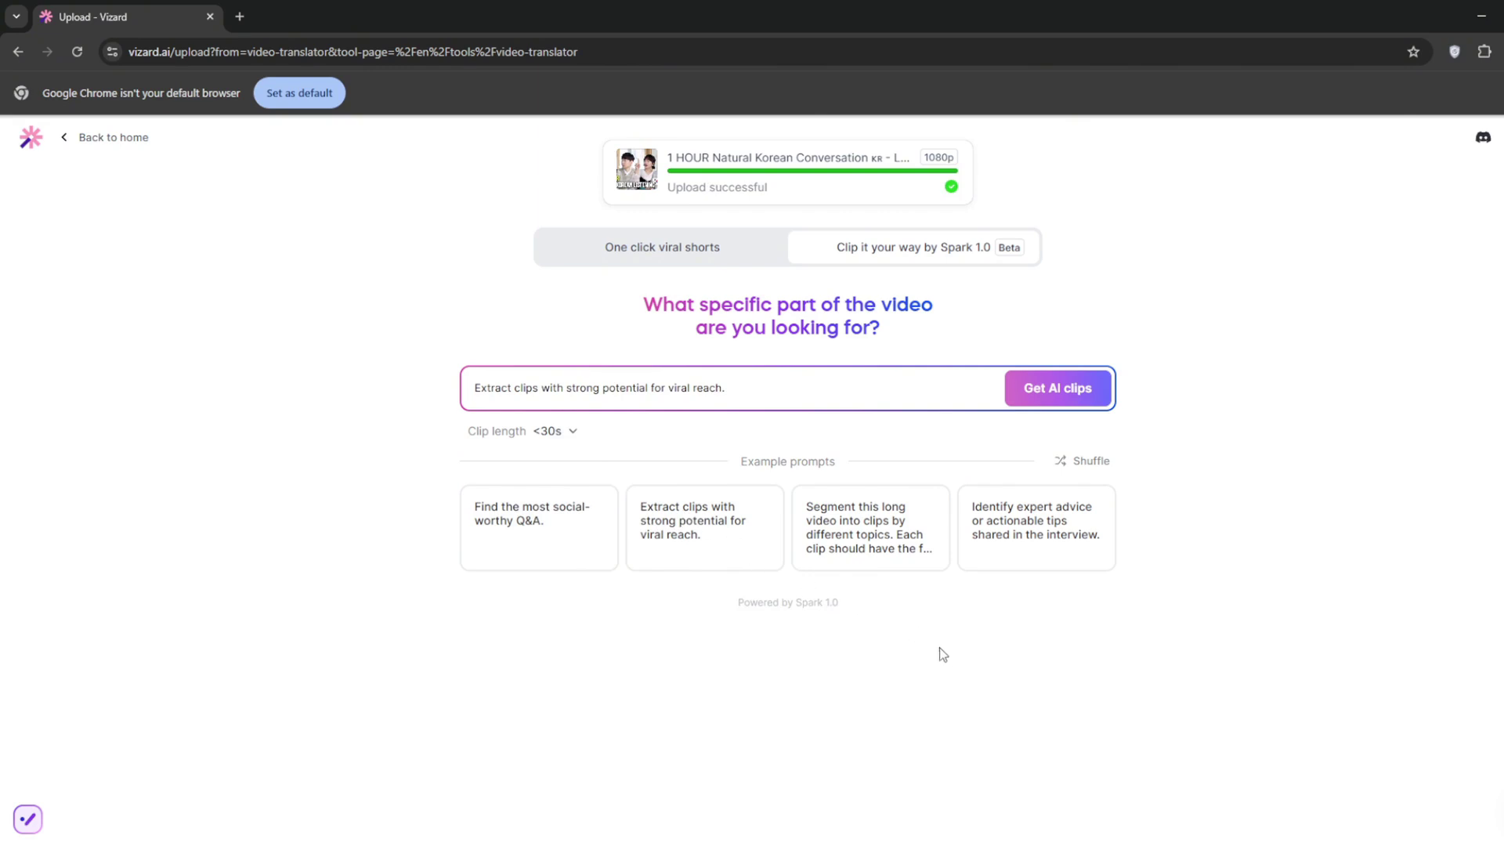
{"action": "left_click", "coordinate": [1050, 387]}
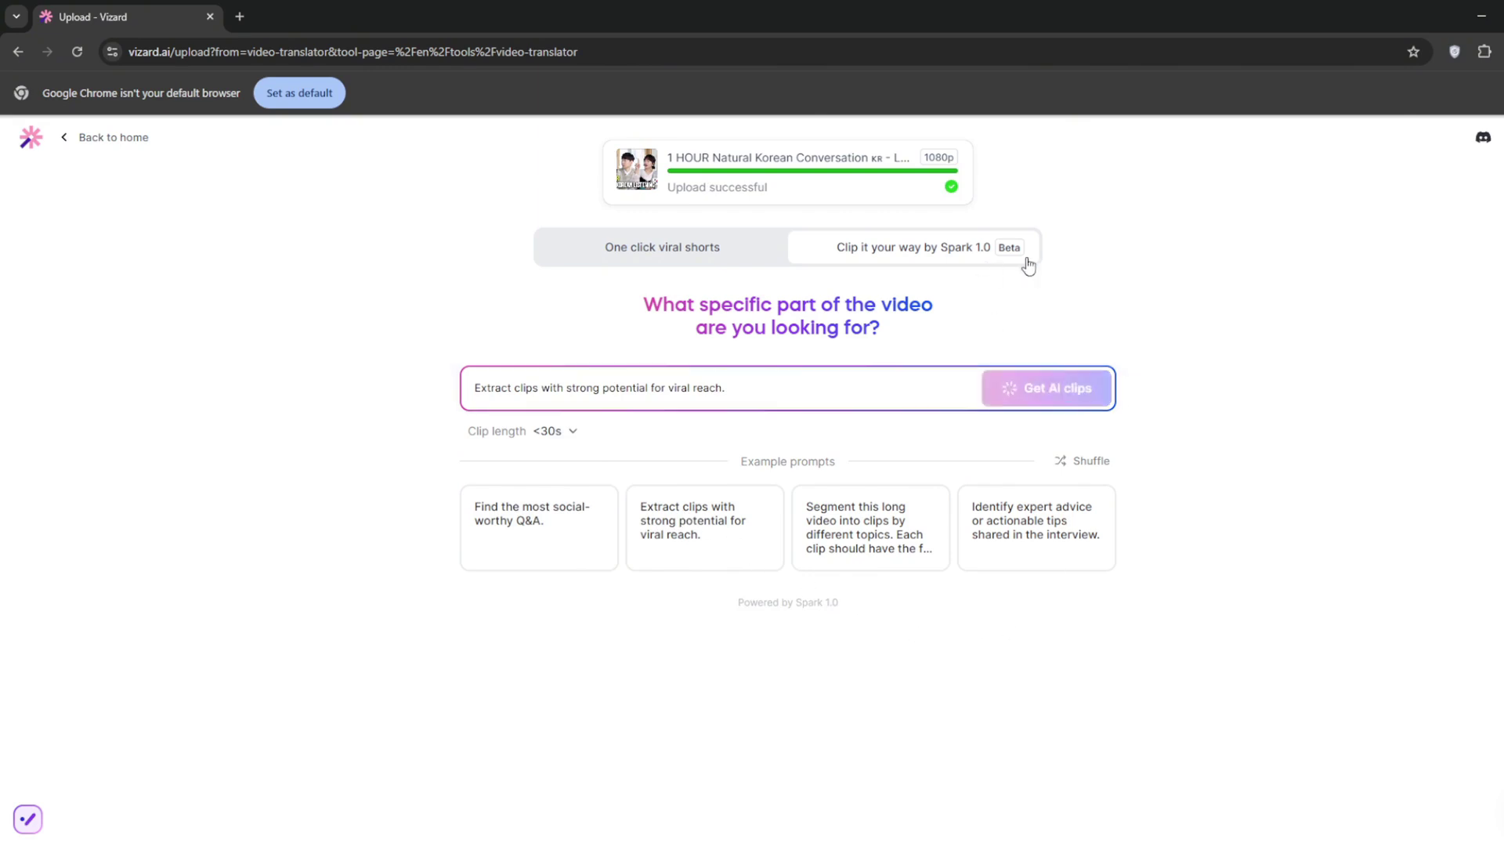
- Dismiss the explore-more-results tip and scroll through the generated clip list
{"action": "left_click_drag", "start_coordinate": [881, 221], "coordinate": [625, 222]}
{"action": "left_click", "coordinate": [754, 337]}
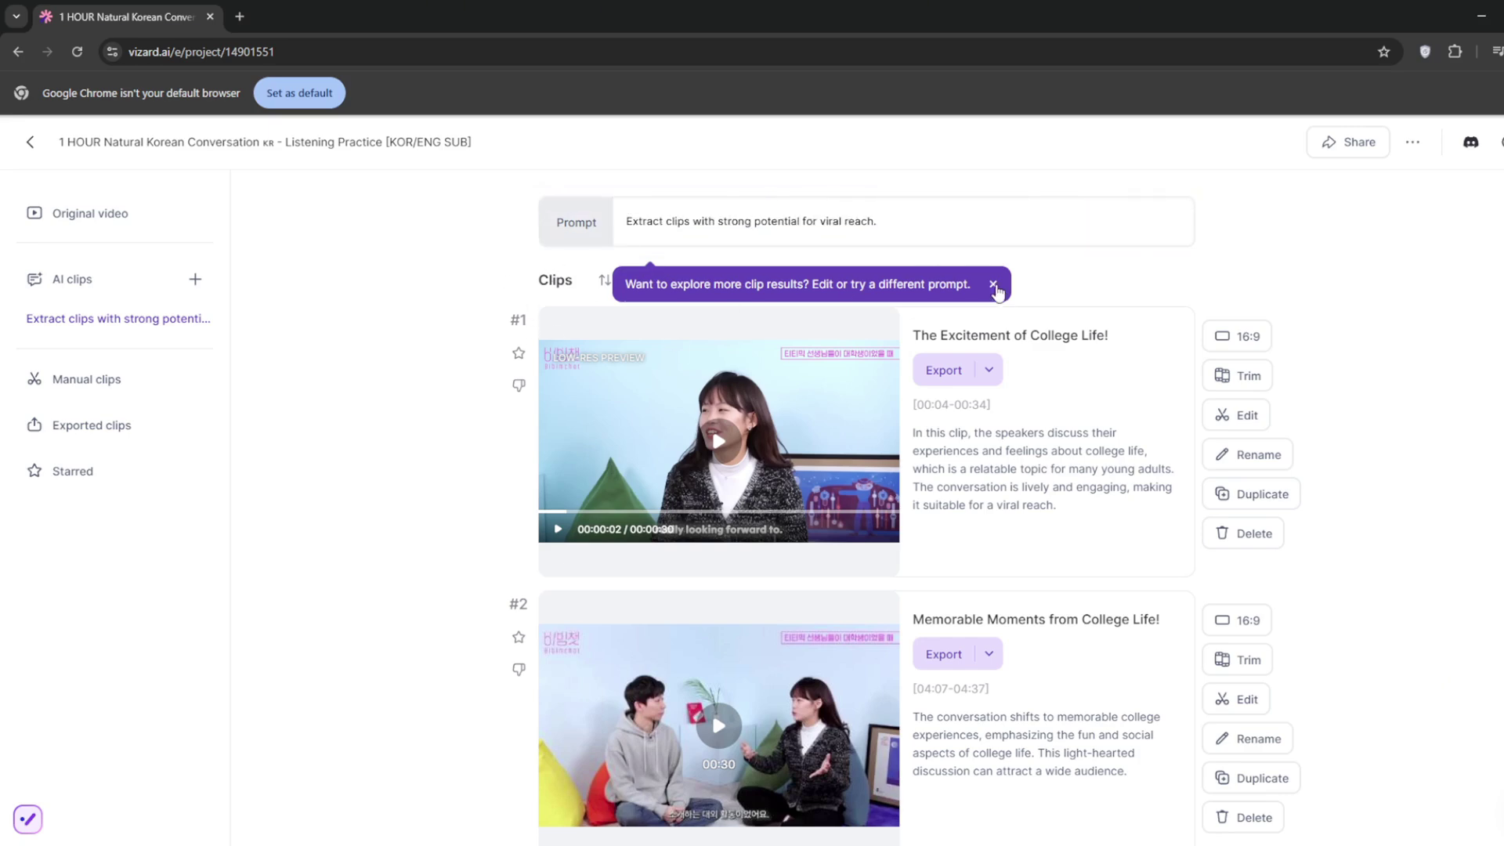
{"action": "left_click", "coordinate": [995, 287]}
{"action": "scroll", "coordinate": [1343, 352], "scroll_direction": "down", "scroll_amount": 5}
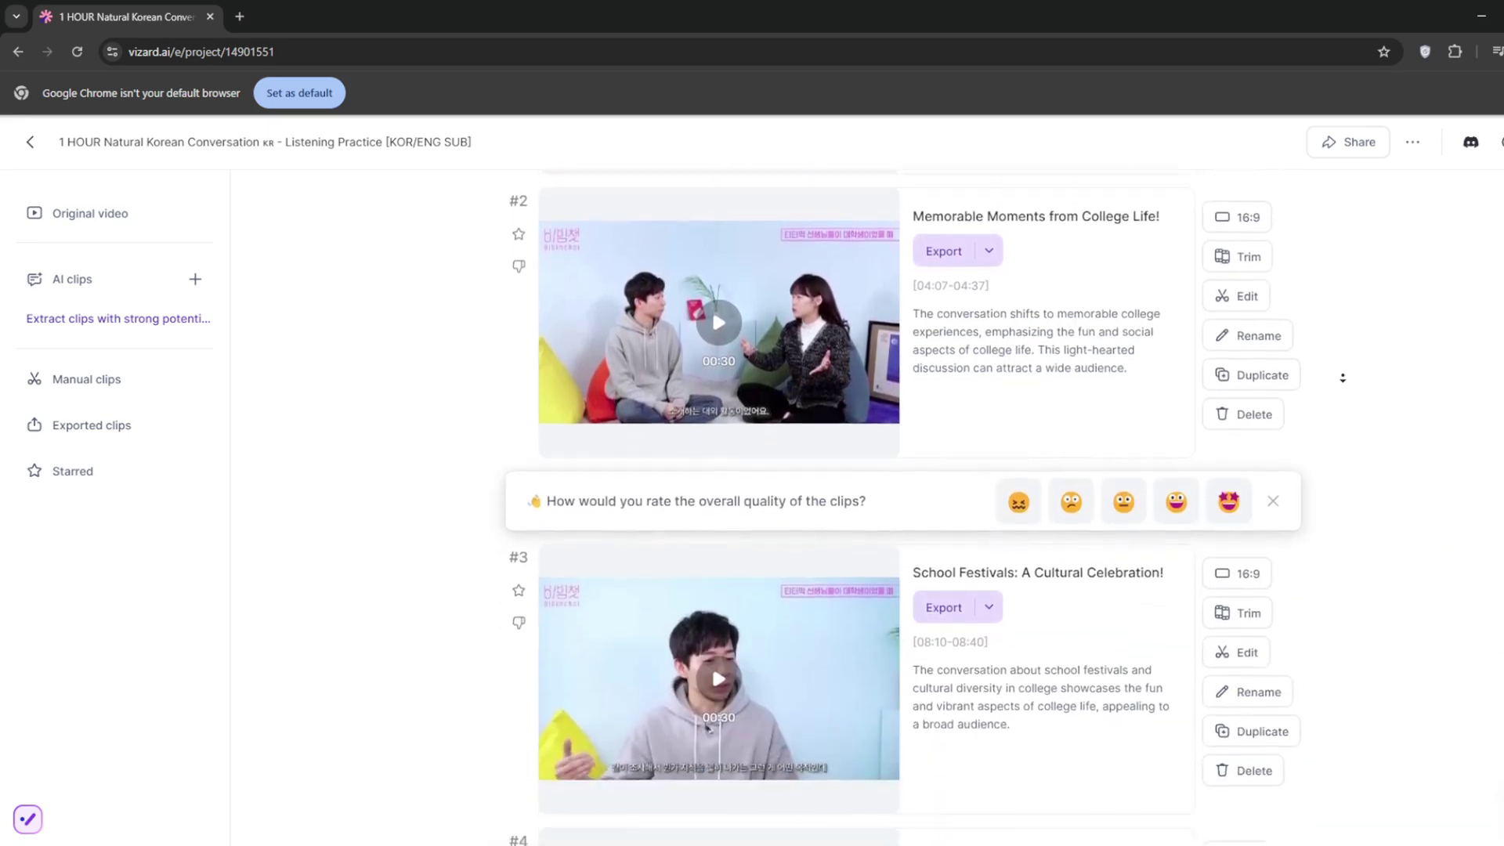
{"action": "scroll", "coordinate": [1343, 378], "scroll_direction": "down", "scroll_amount": 10}
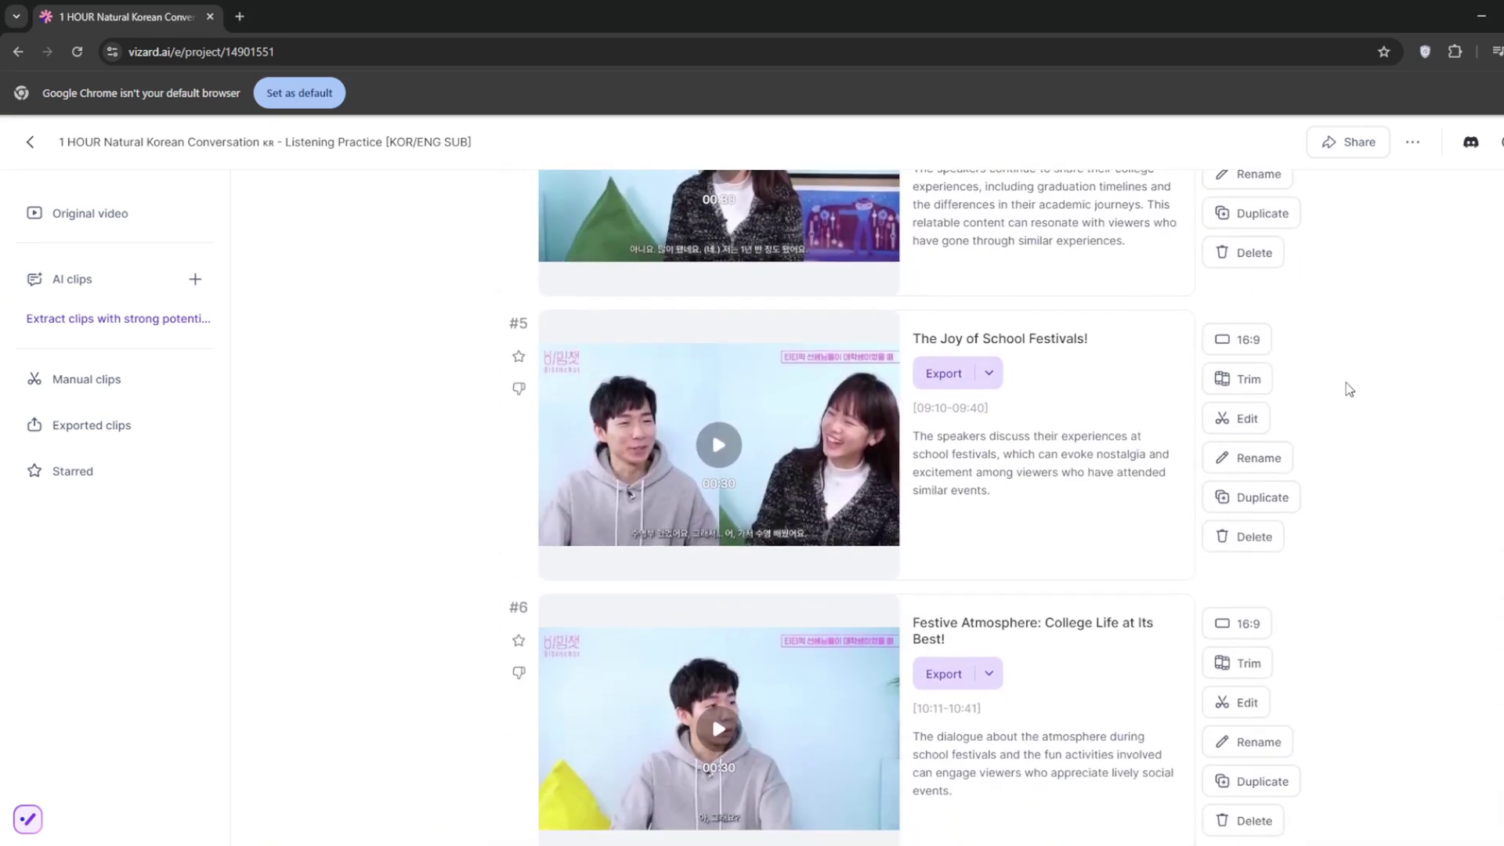
{"action": "scroll", "coordinate": [1349, 390], "scroll_direction": "up", "scroll_amount": 15}
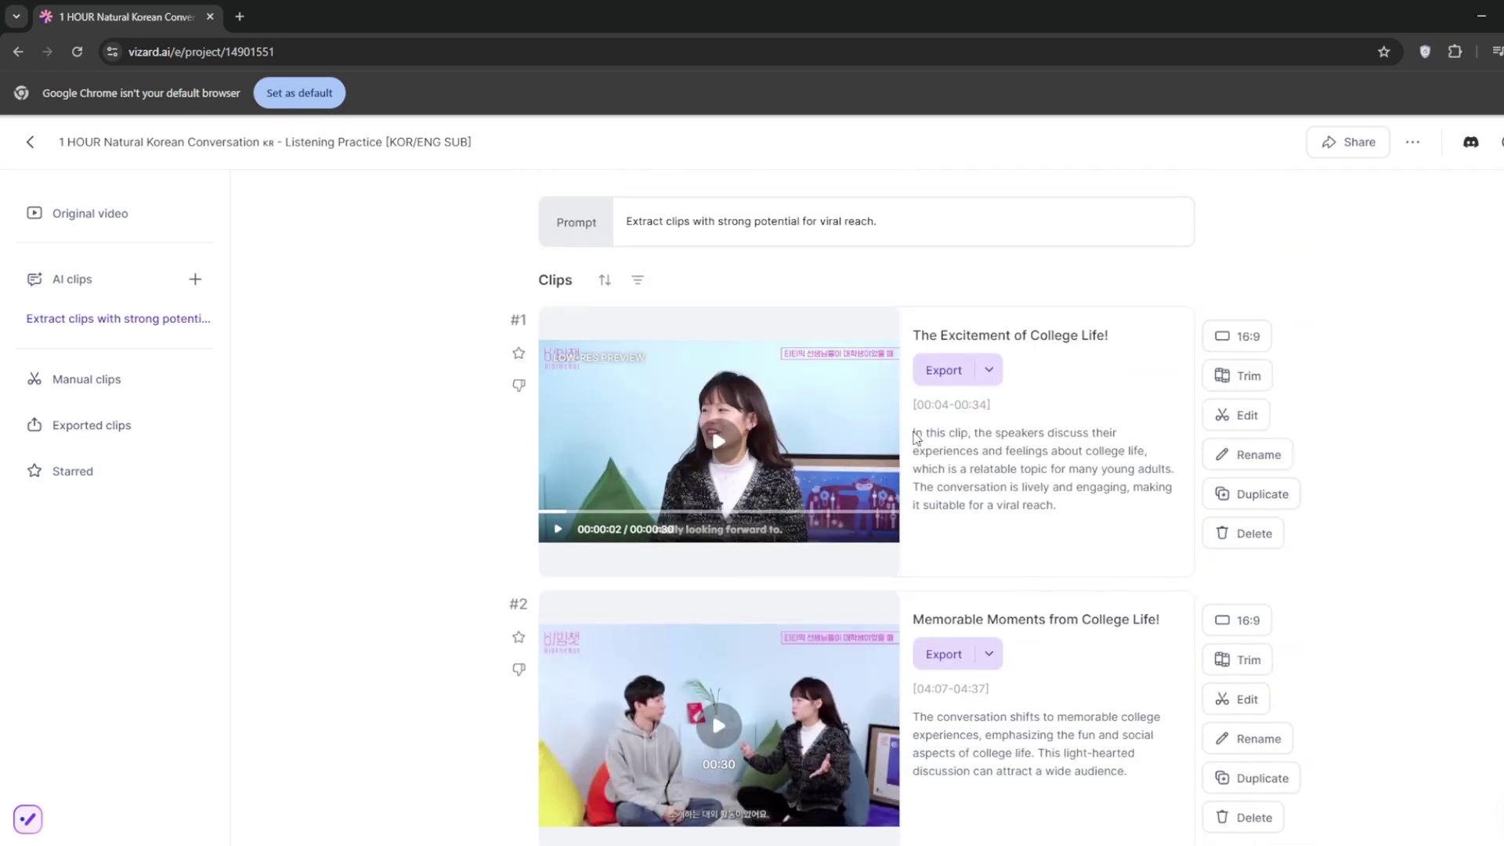
- Select clip #1's description, then open its export quality choices
{"action": "left_click_drag", "start_coordinate": [929, 437], "coordinate": [1091, 509]}
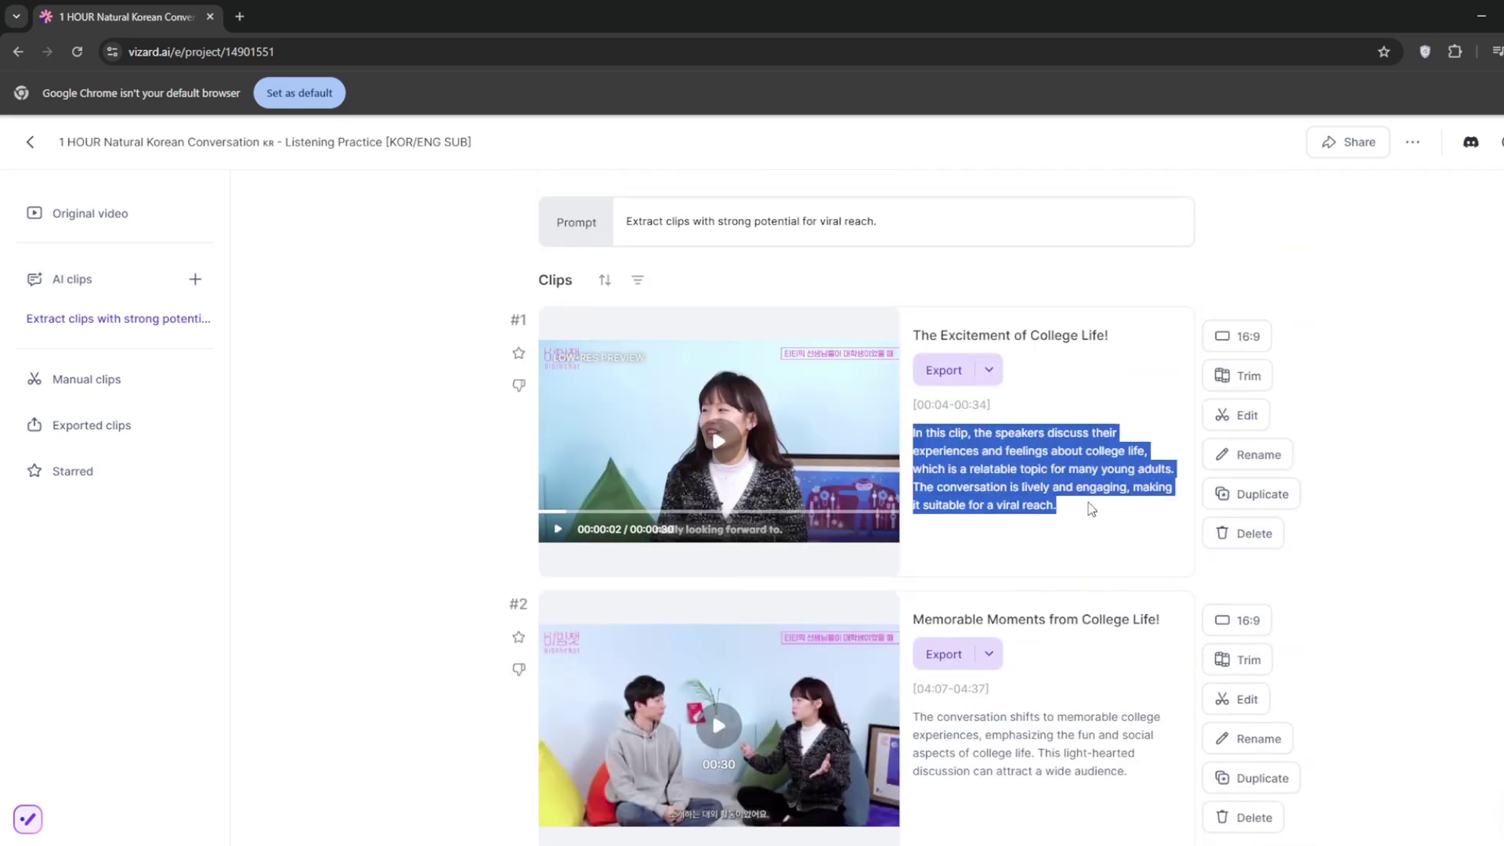
{"action": "left_click", "coordinate": [1367, 440]}
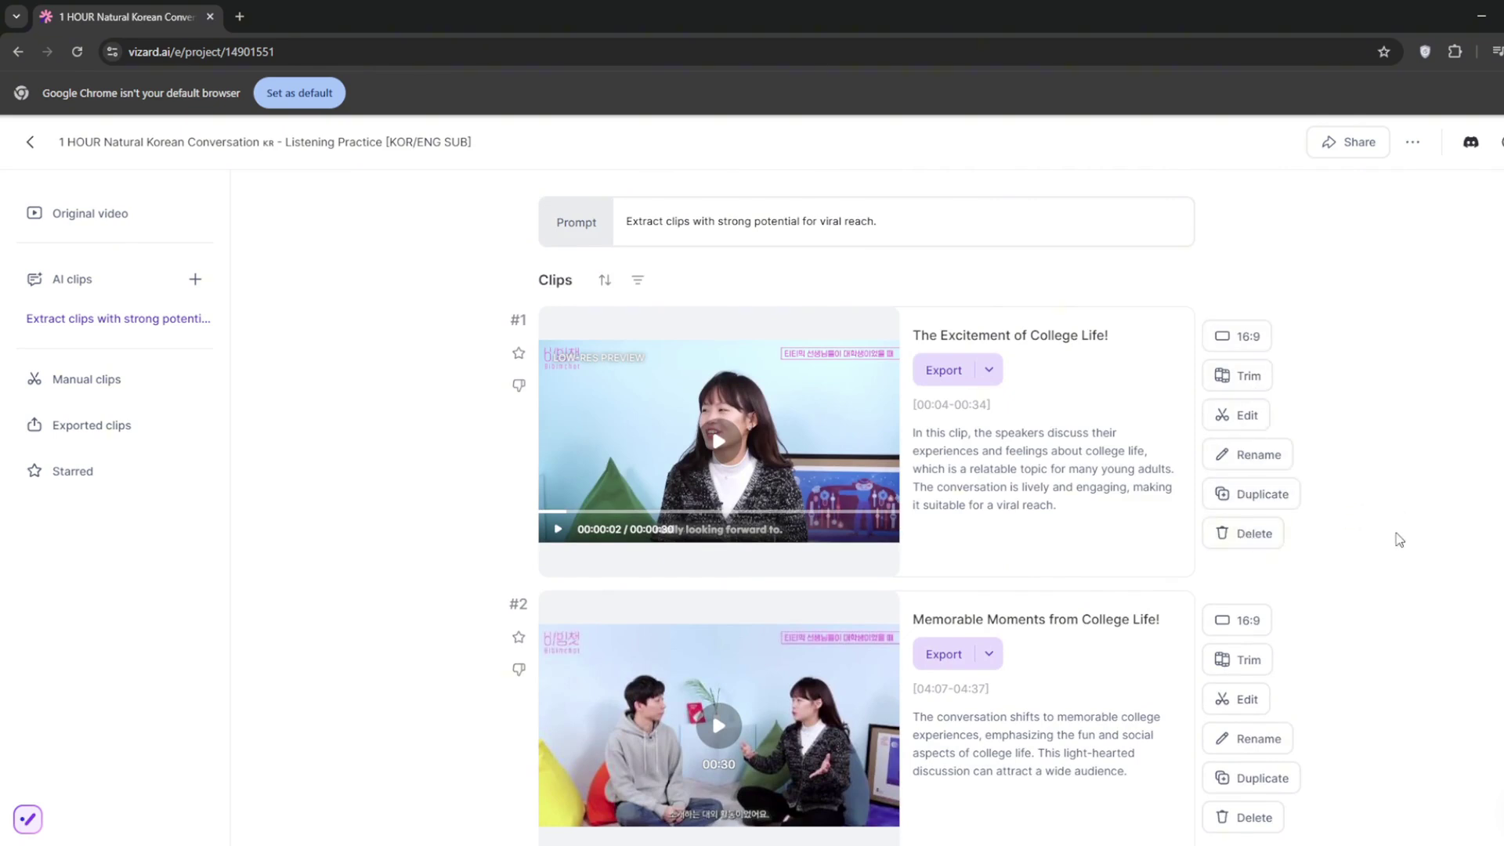
{"action": "left_click", "coordinate": [991, 372]}
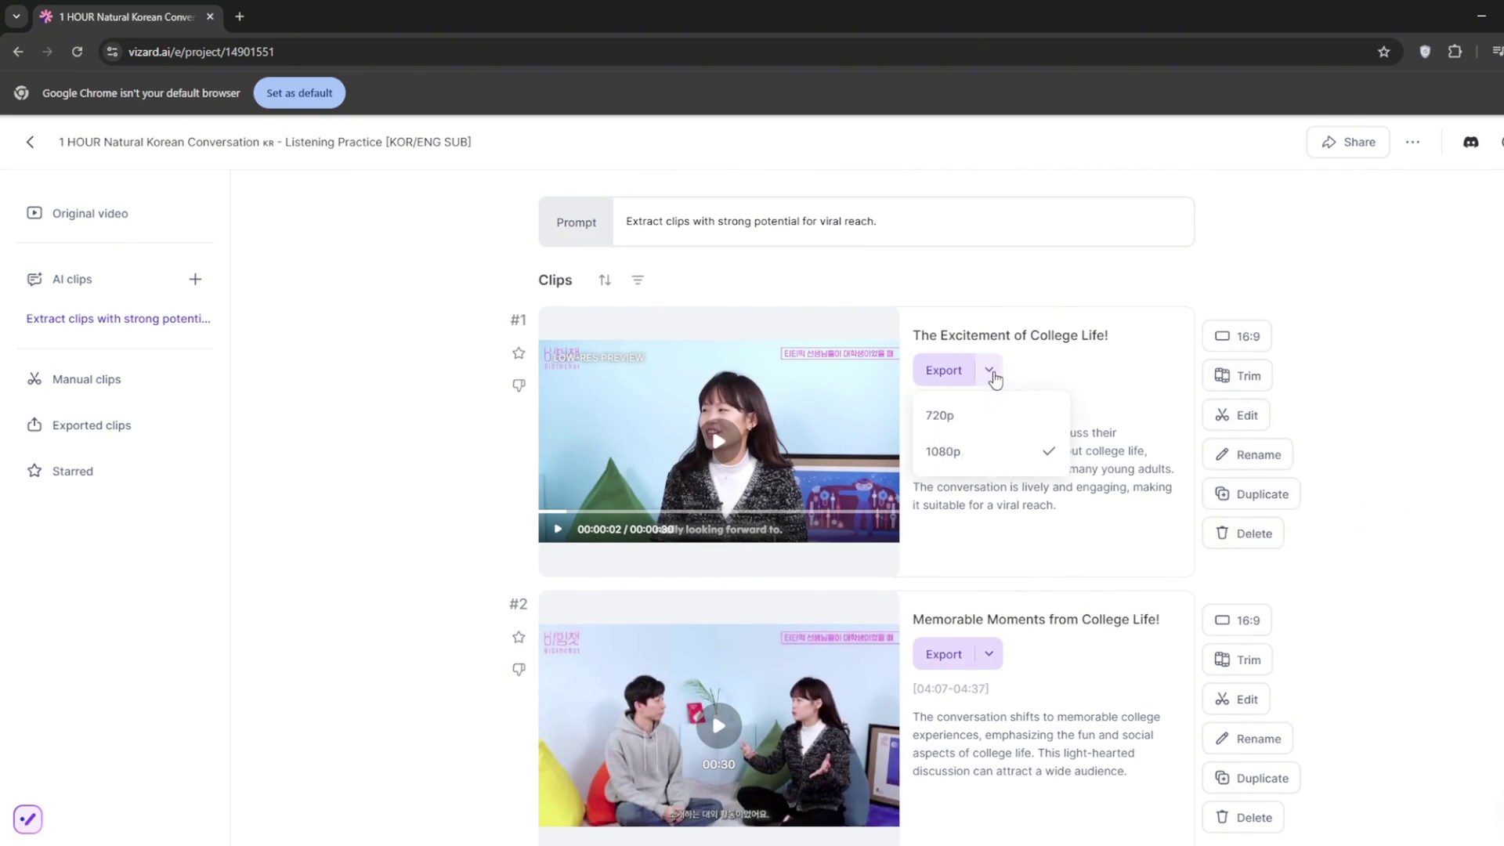